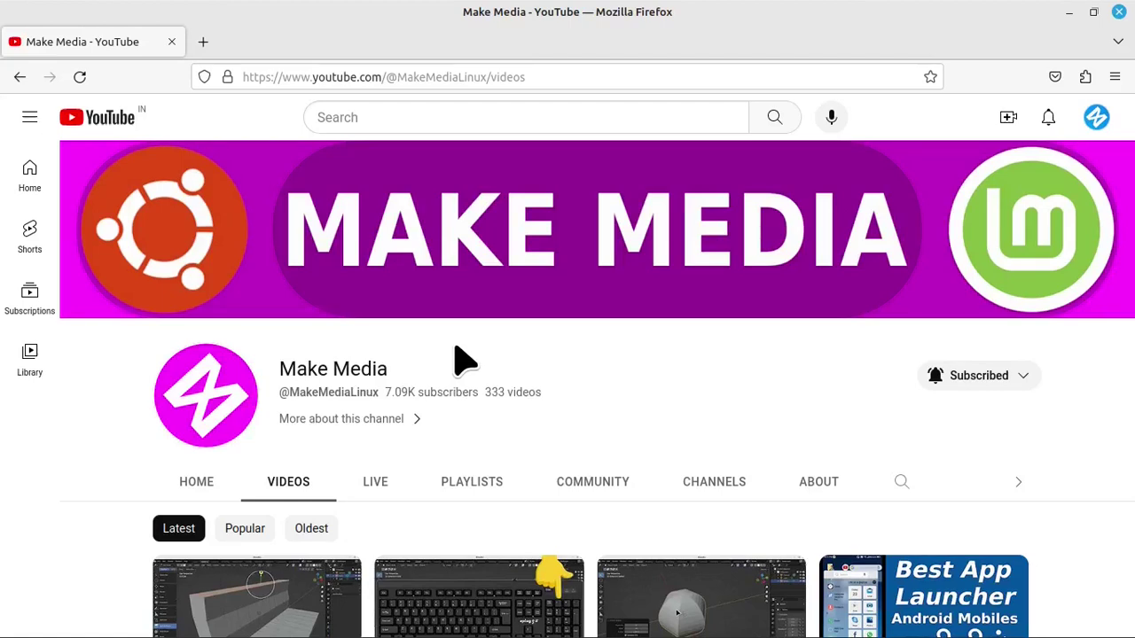
Launch Blender from the Linux Mint applications menu's Graphics section.
click(17, 621)
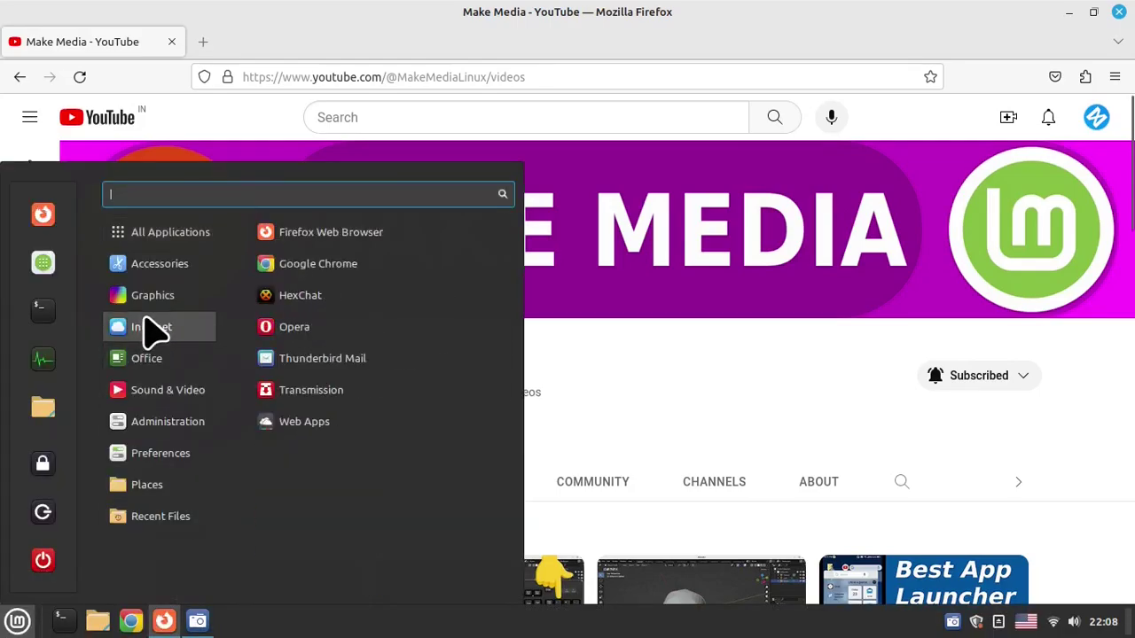
click(293, 234)
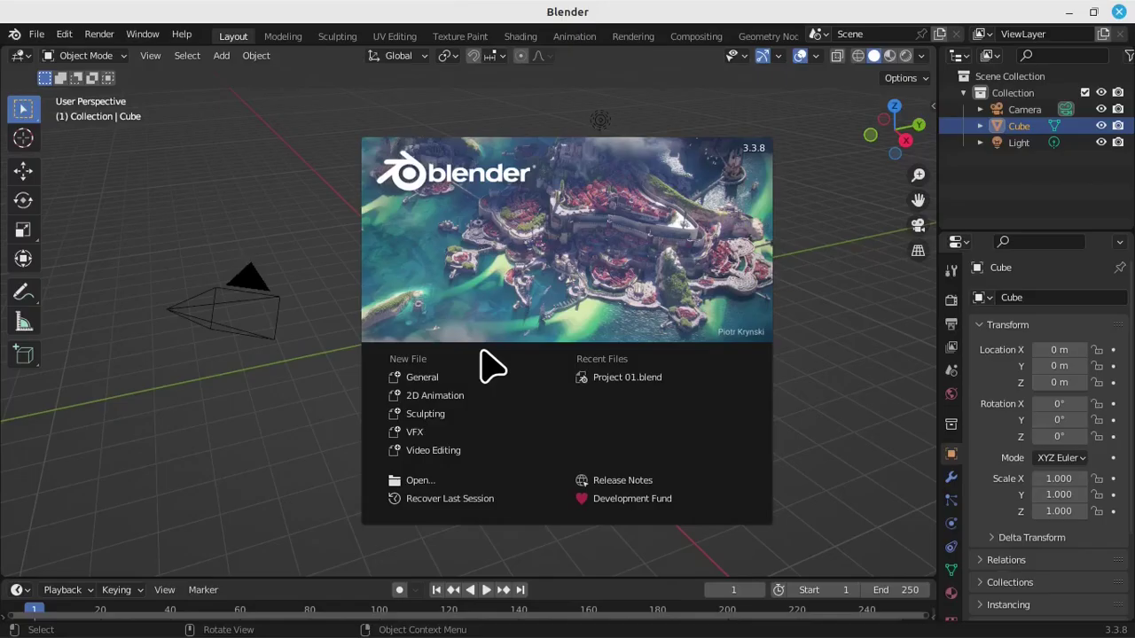
Dismiss the splash screen, then select and delete the default cube.
click(310, 257)
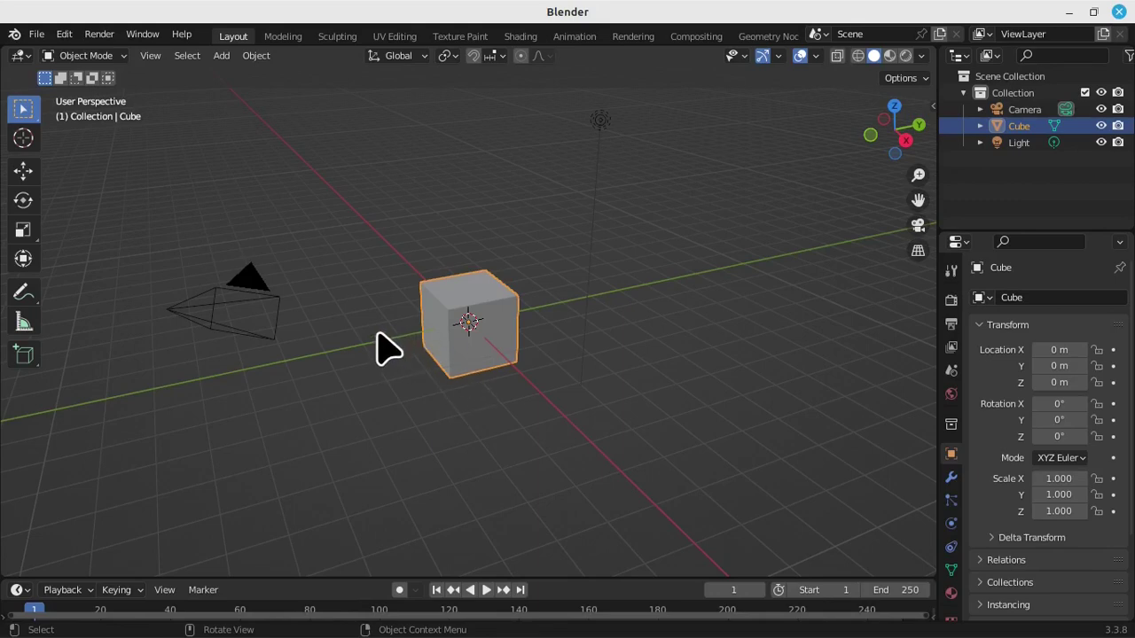
key(alt+Tab)
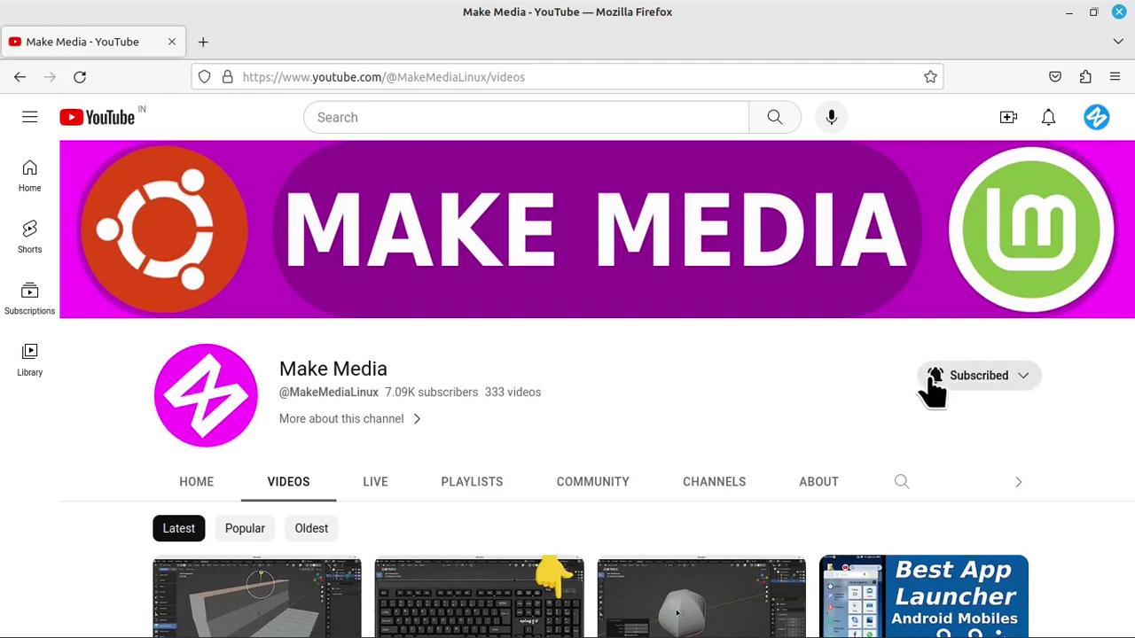
key(alt+Tab)
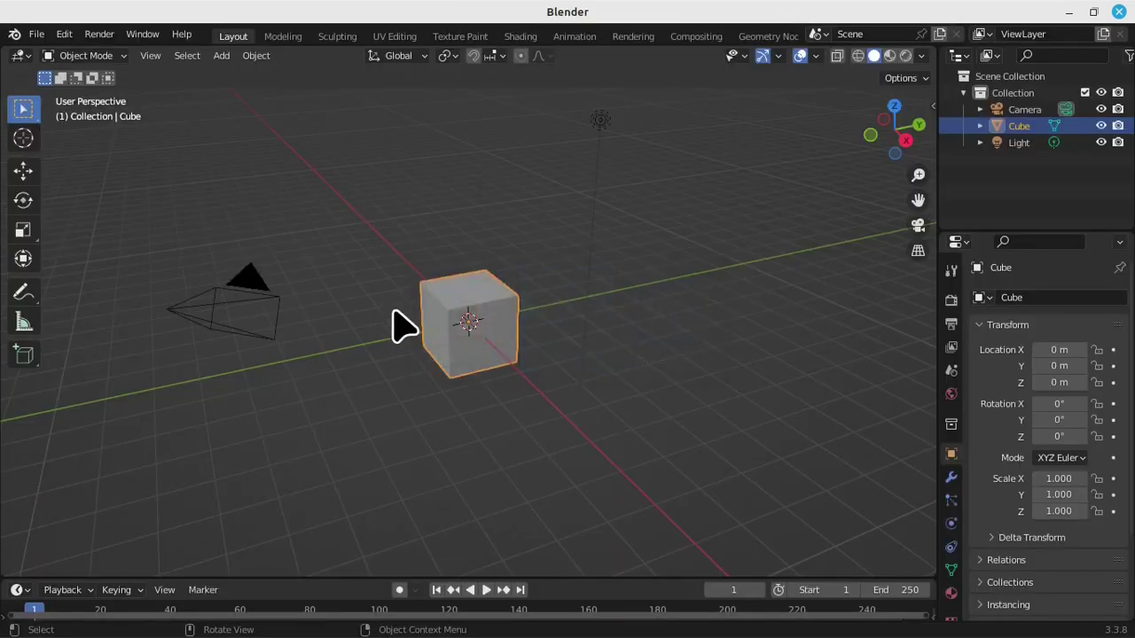
click(385, 264)
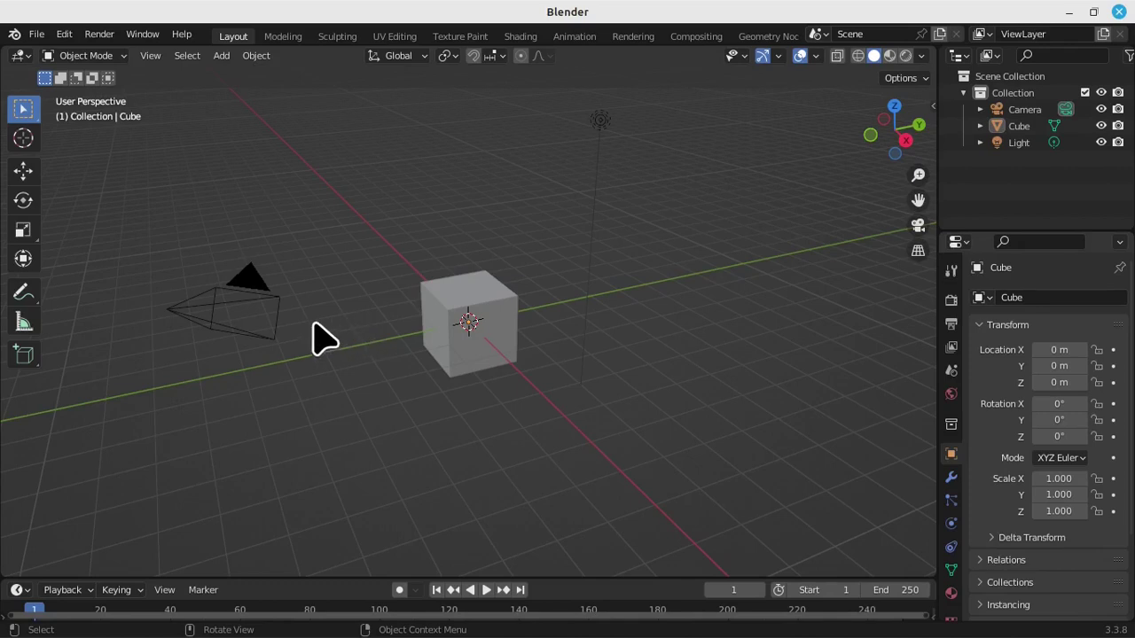
click(479, 333)
key(Delete)
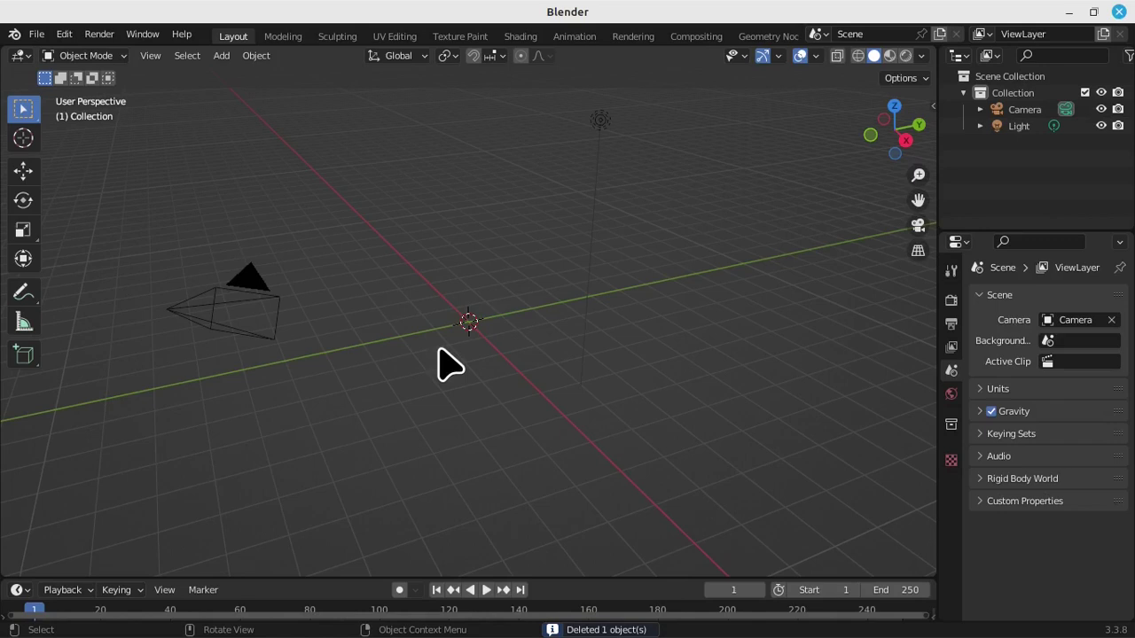
Add a text object at the origin and zoom and pan to centre it.
key(shift+a)
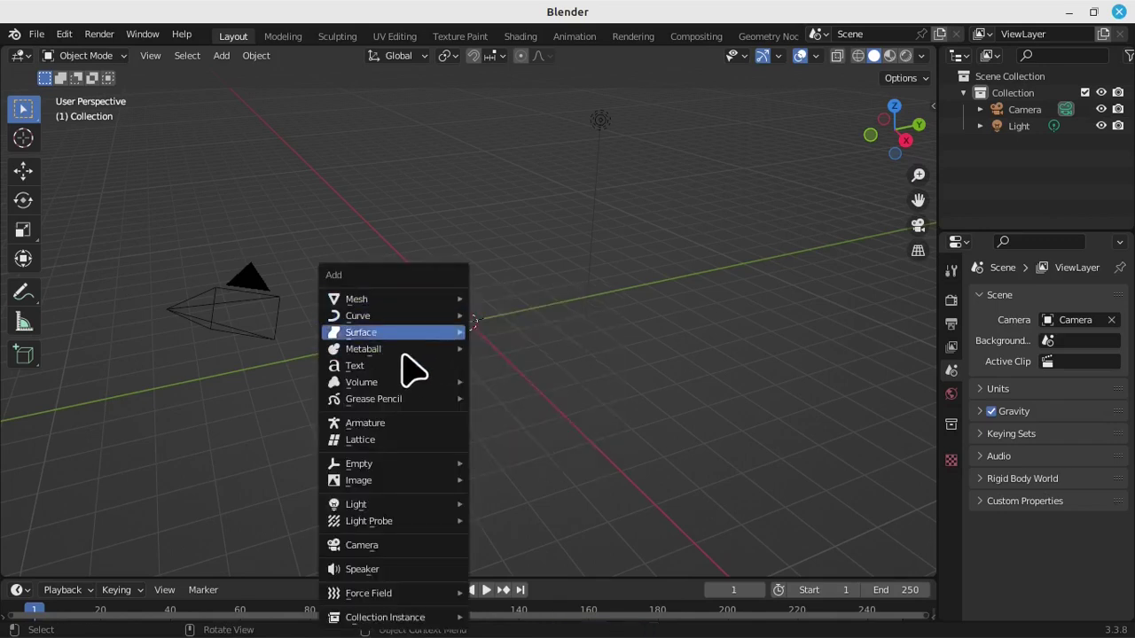
click(418, 367)
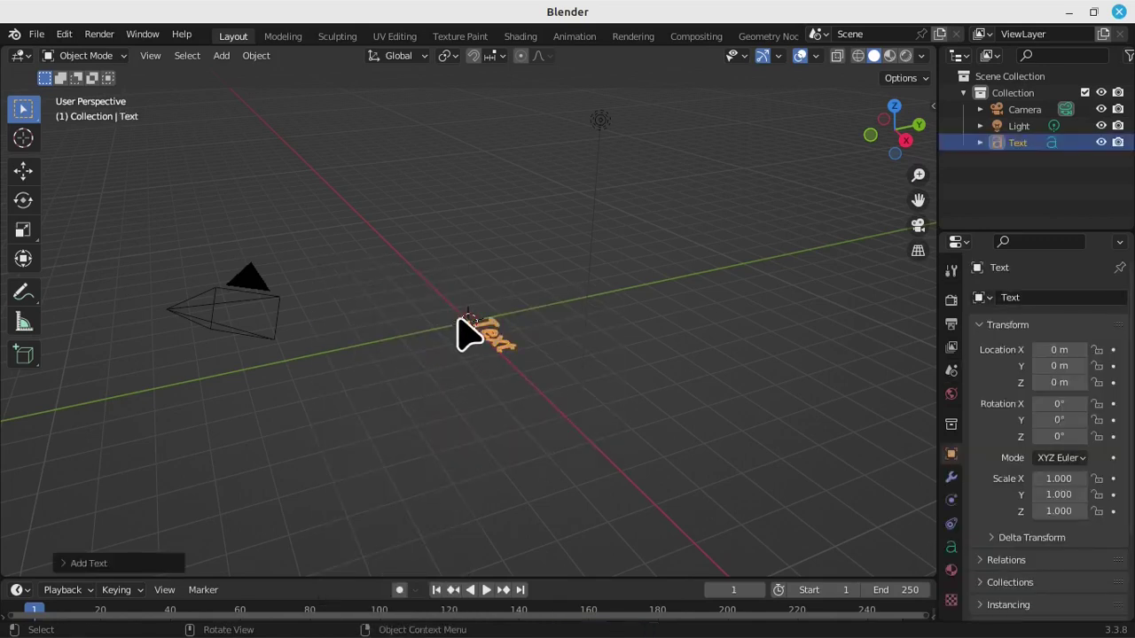
scroll(523, 368, up, 2)
scroll(536, 379, up, 2)
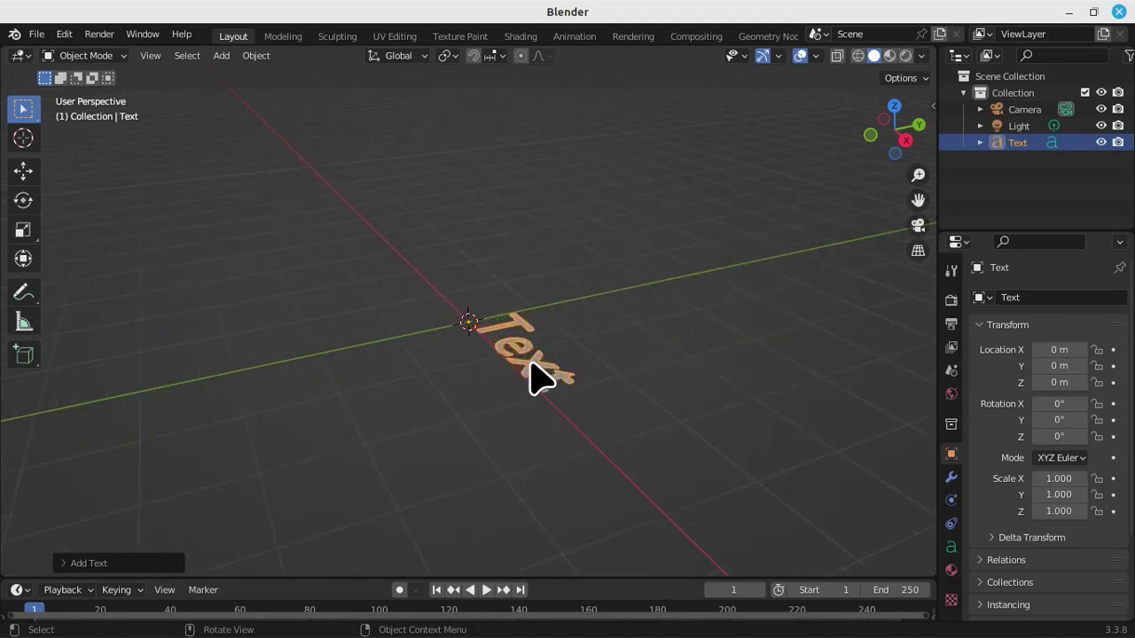
scroll(576, 403, up, 1)
shift+middle_drag(603, 417, 523, 398)
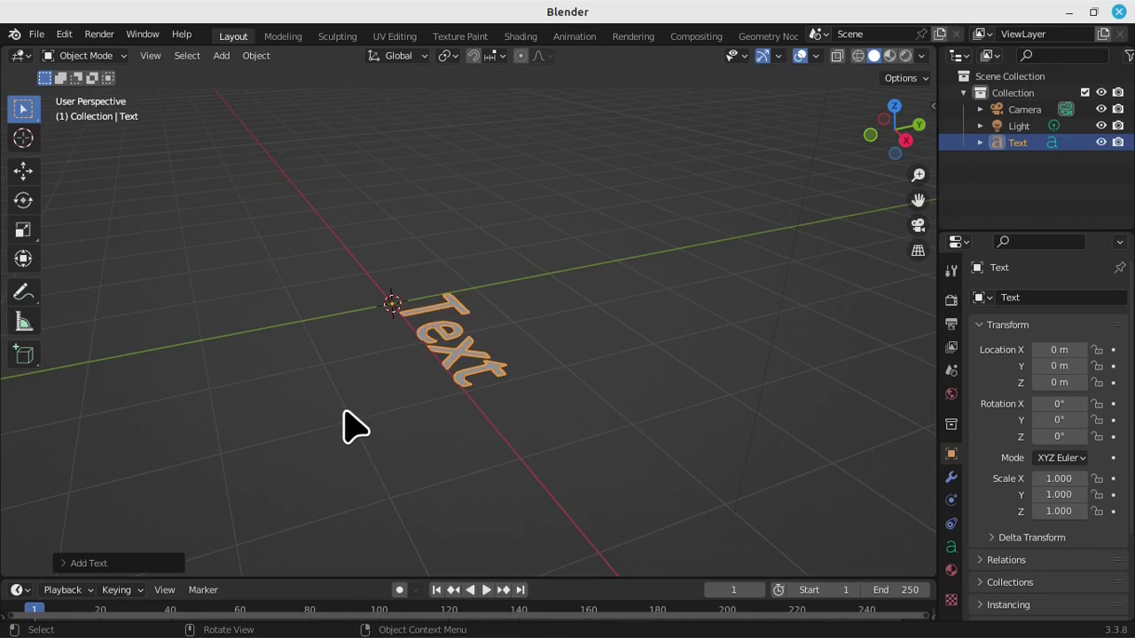
Replace the placeholder text with 'BLENDER' in Edit Mode and return to Object Mode.
key(Tab)
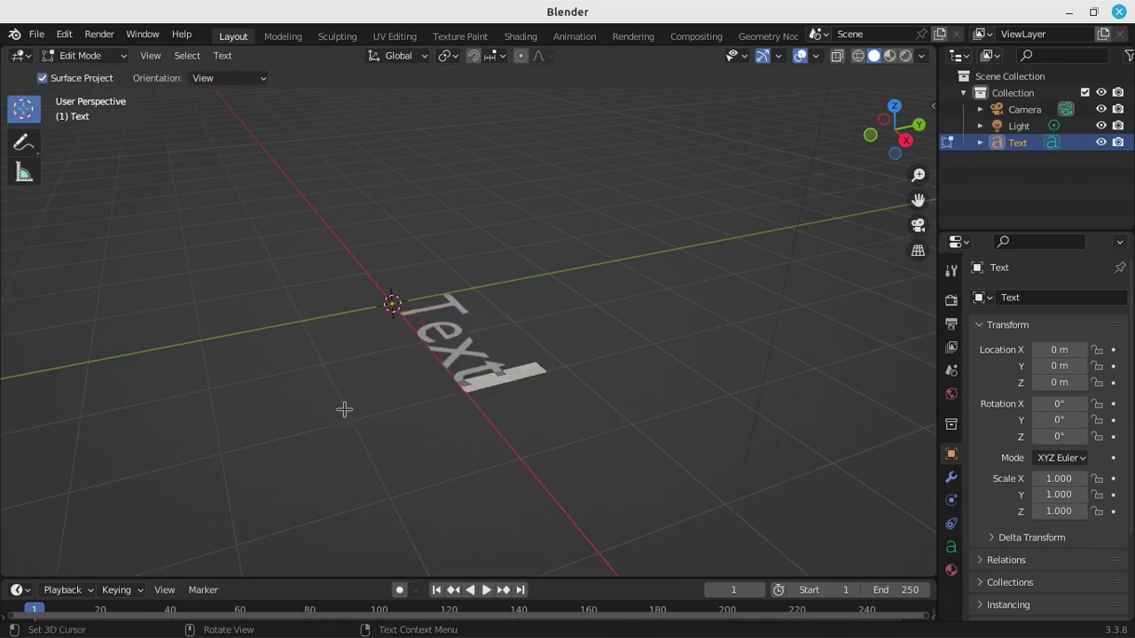
key(BackSpace)
key(BackSpace)
key(BackSpace)
key(BackSpace)
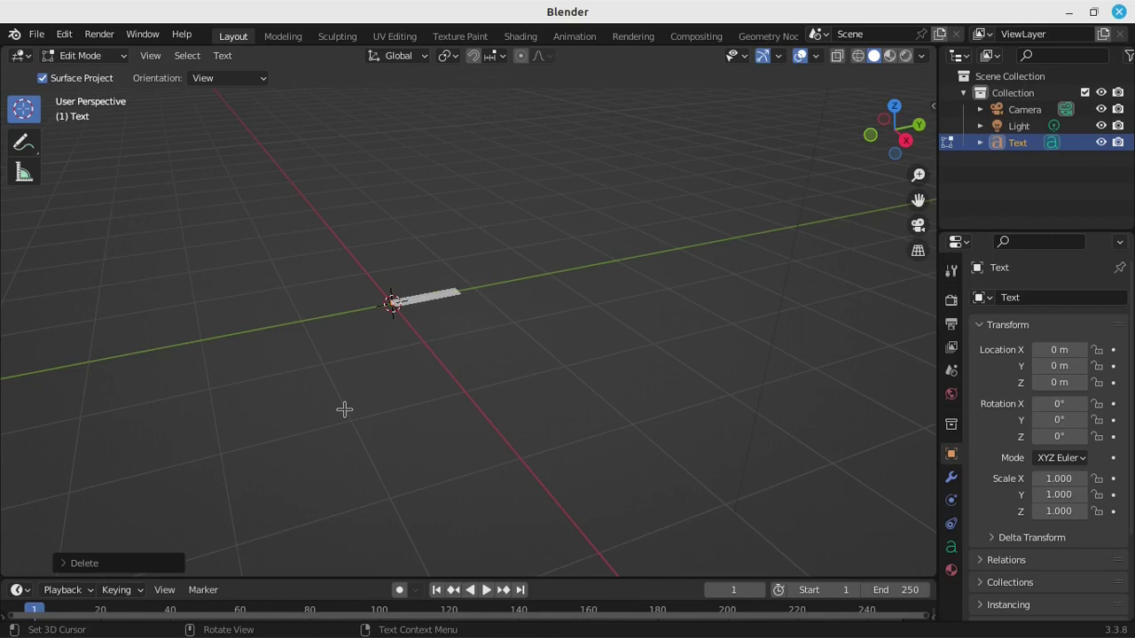
text(B)
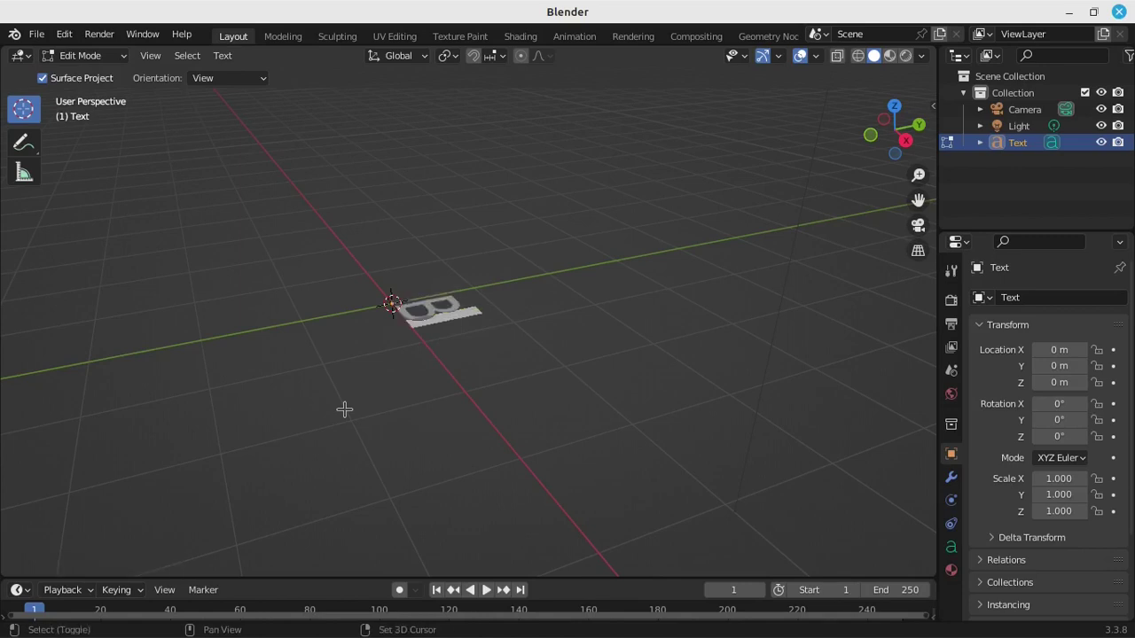
text(LEMNDE)
key(BackSpace)
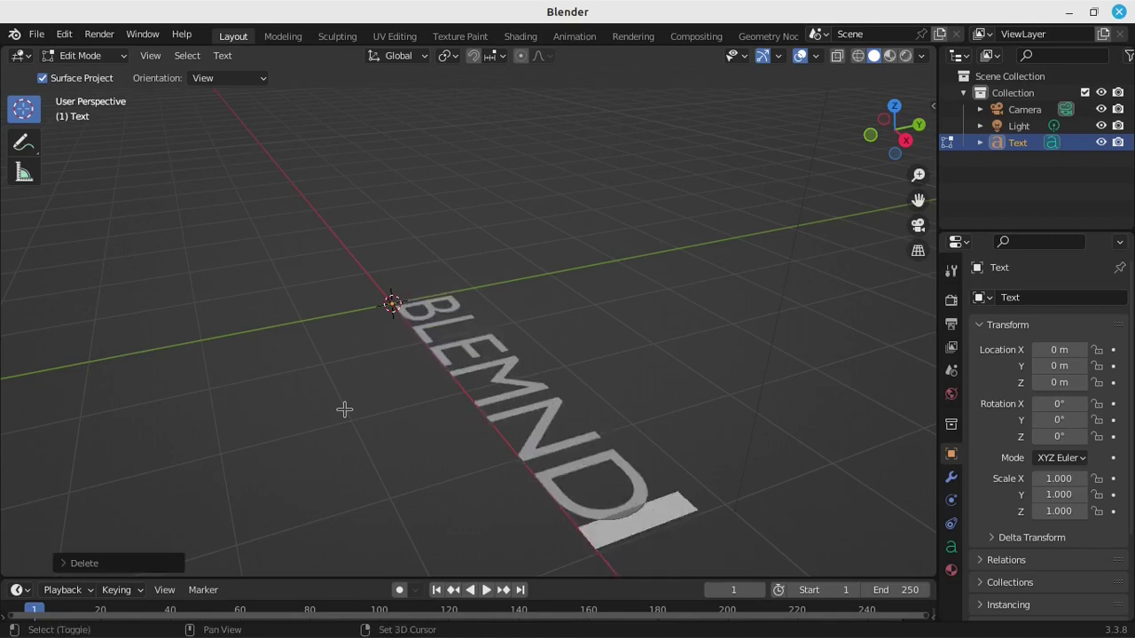
key(BackSpace)
key(BackSpace)
key(BackSpace)
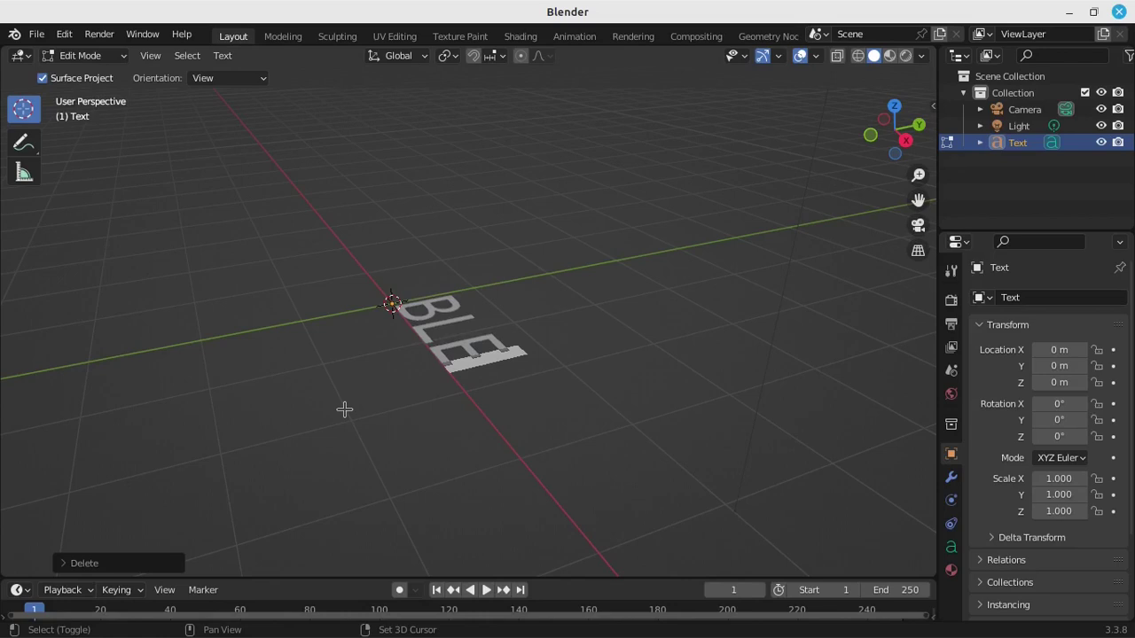
text(NDER)
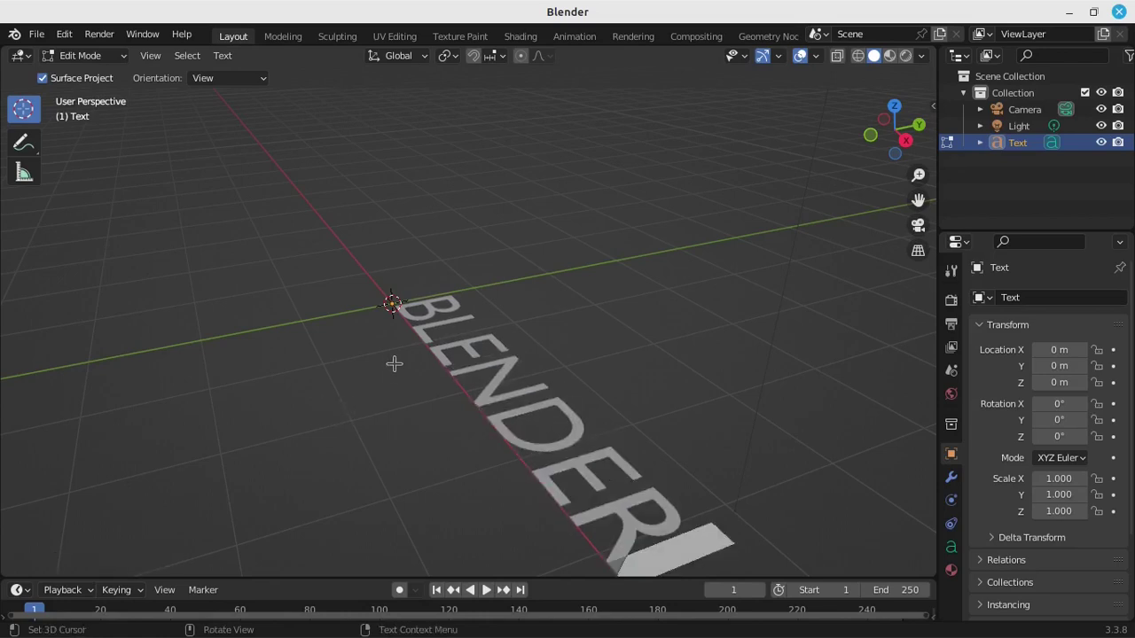
key(Tab)
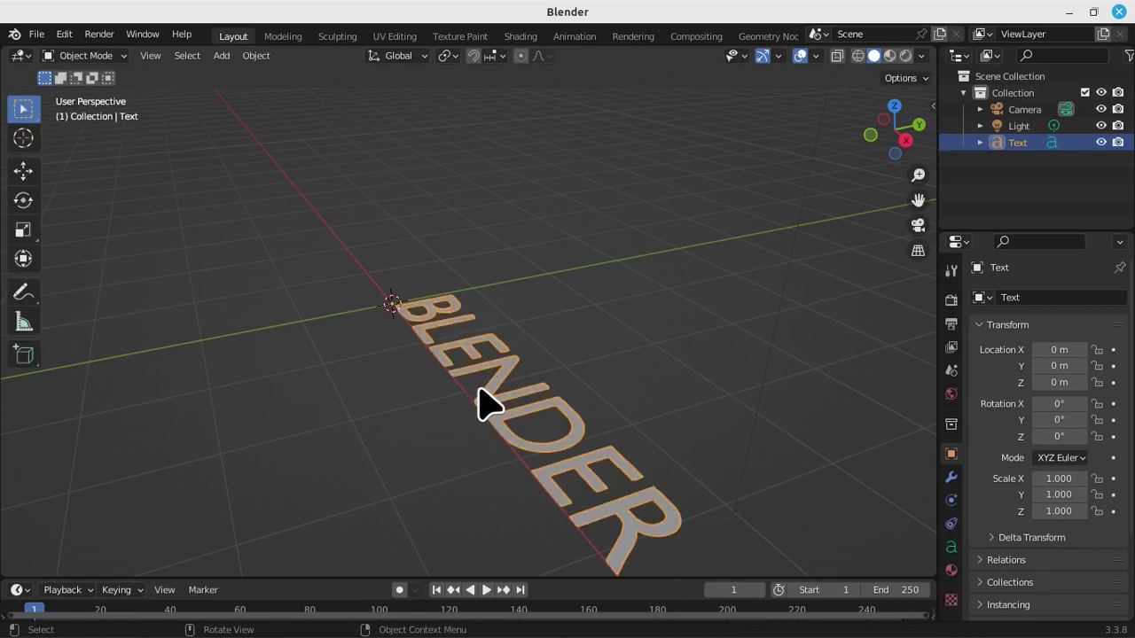
Orbit the view around the text and reselect the BLENDER text object.
mouse_move(482, 400)
middle_down()
mouse_move(499, 405)
mouse_move(381, 363)
mouse_move(405, 406)
mouse_move(456, 385)
mouse_move(443, 382)
mouse_move(443, 393)
mouse_move(497, 377)
middle_up()
mouse_move(725, 440)
middle_down()
mouse_move(689, 413)
mouse_move(697, 406)
middle_up()
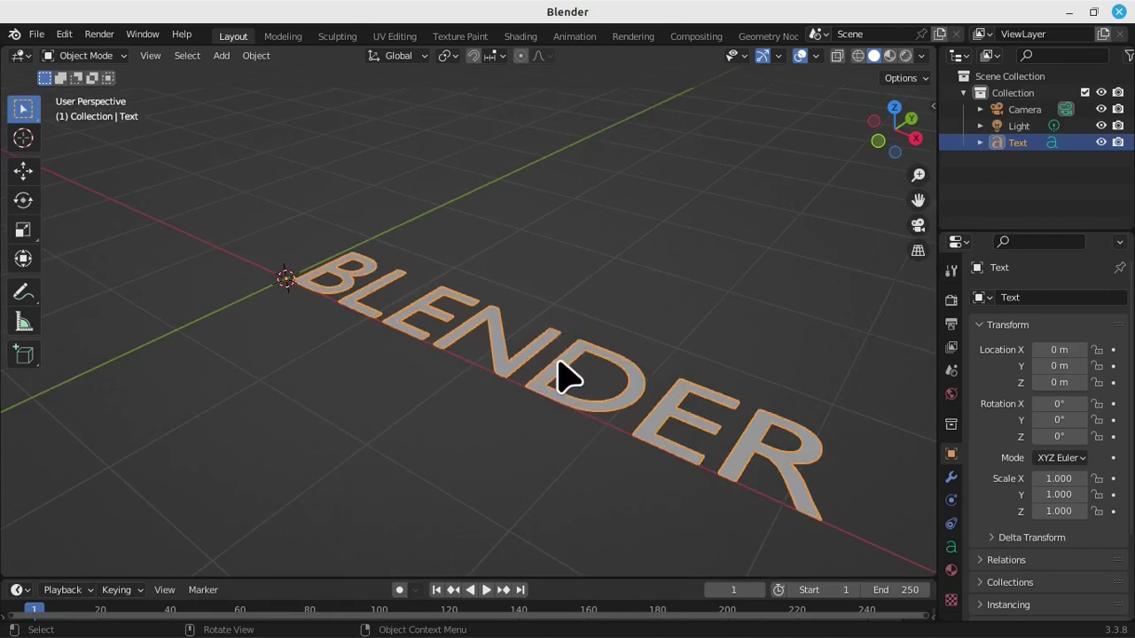
click(305, 422)
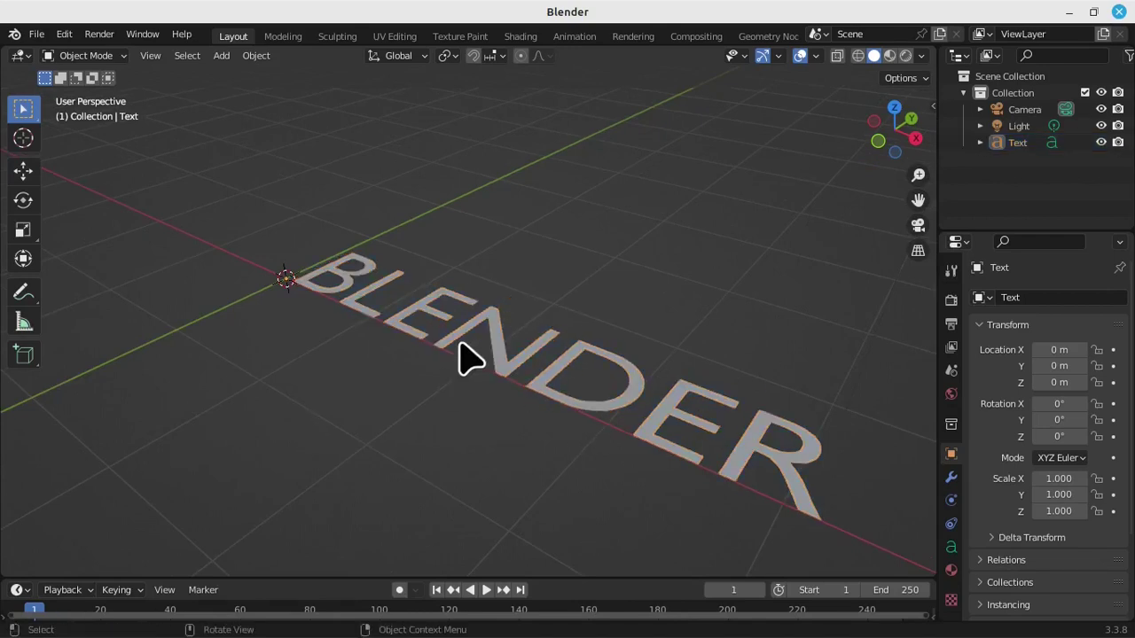
click(396, 321)
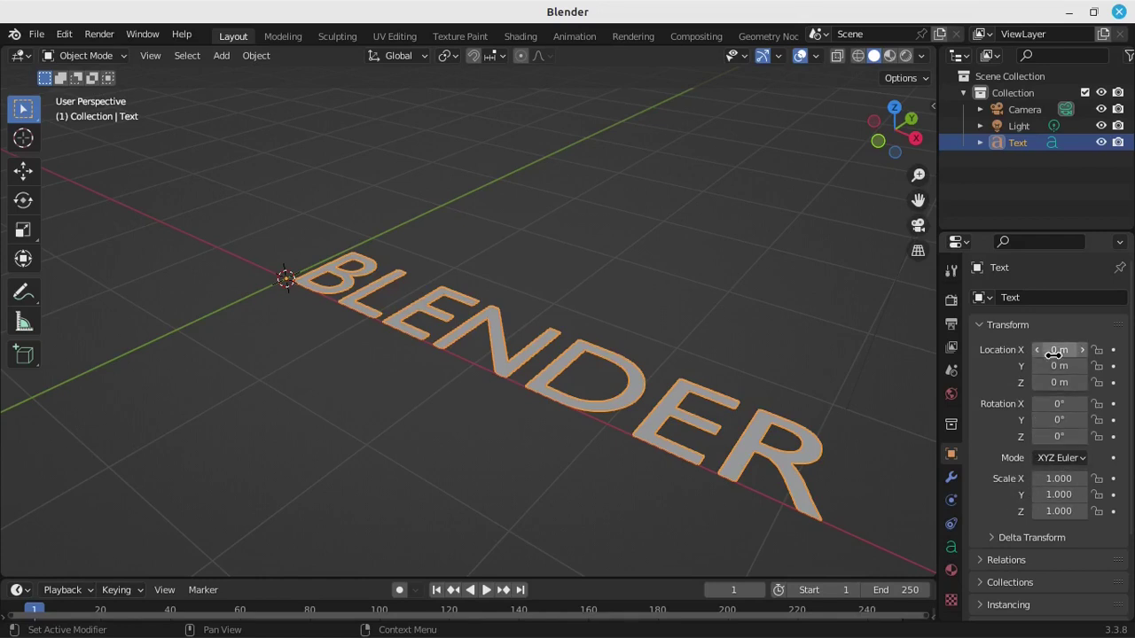
Set the text's X rotation to 90° so it stands upright, undoing stray location and scale changes.
drag(1055, 353, 1077, 353)
key(ctrl+z)
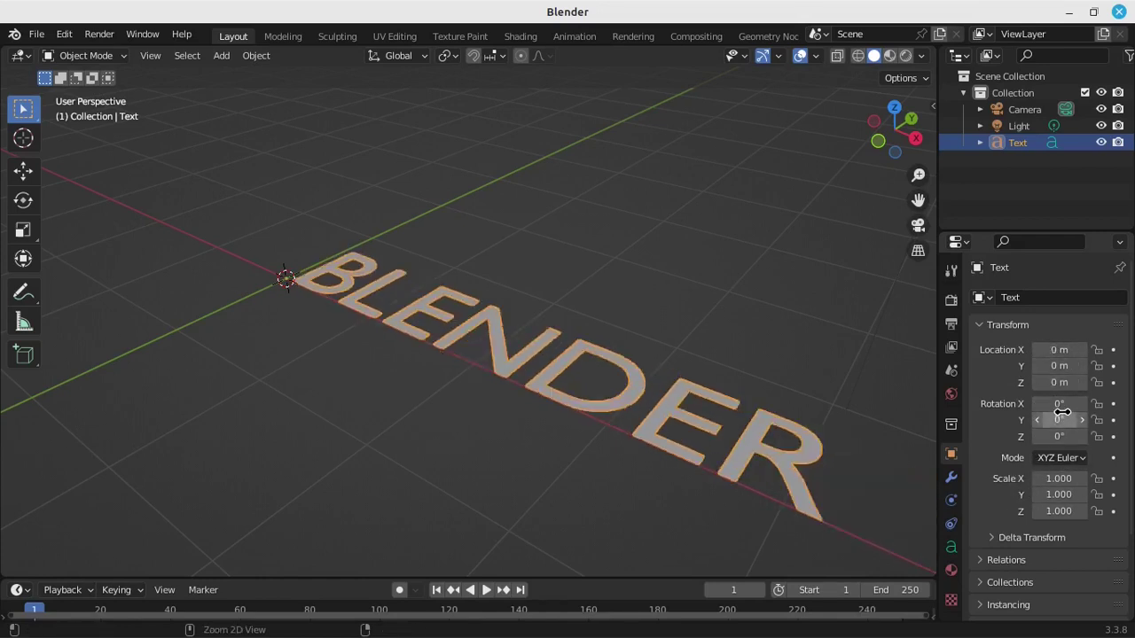
drag(1059, 405, 1099, 404)
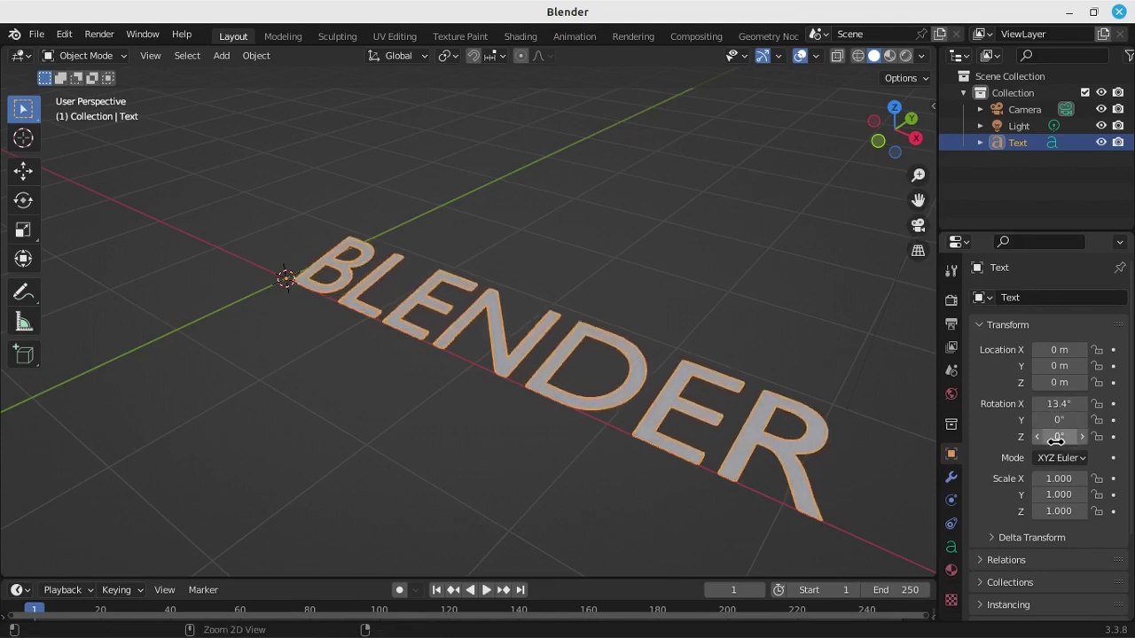
key(ctrl+z)
drag(1059, 479, 1091, 479)
key(ctrl+z)
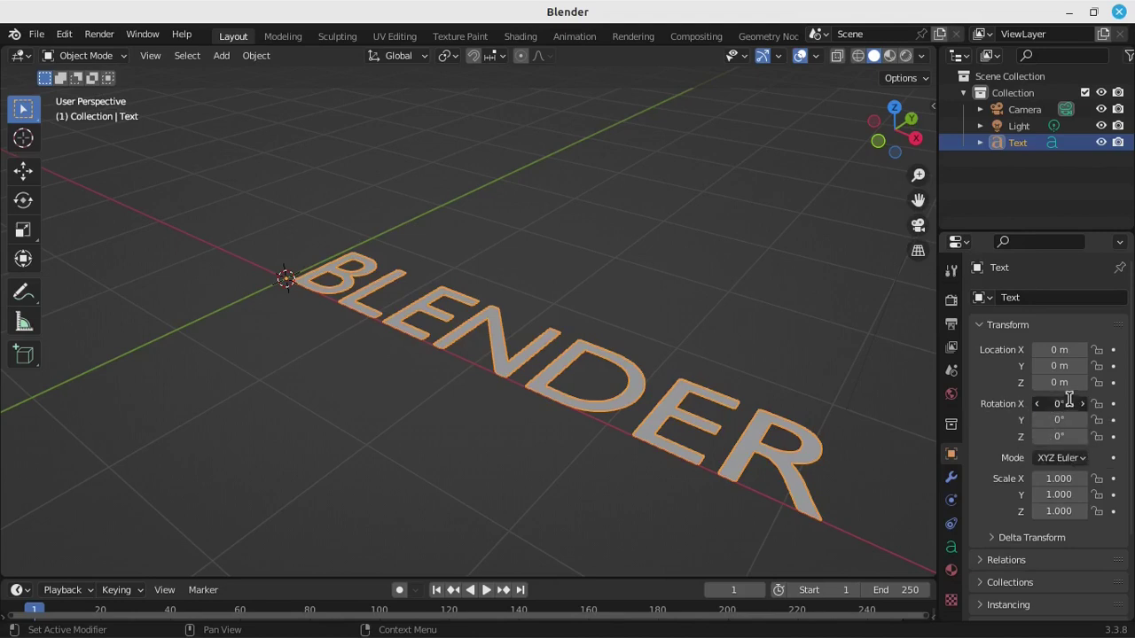
text(90)
key(Return)
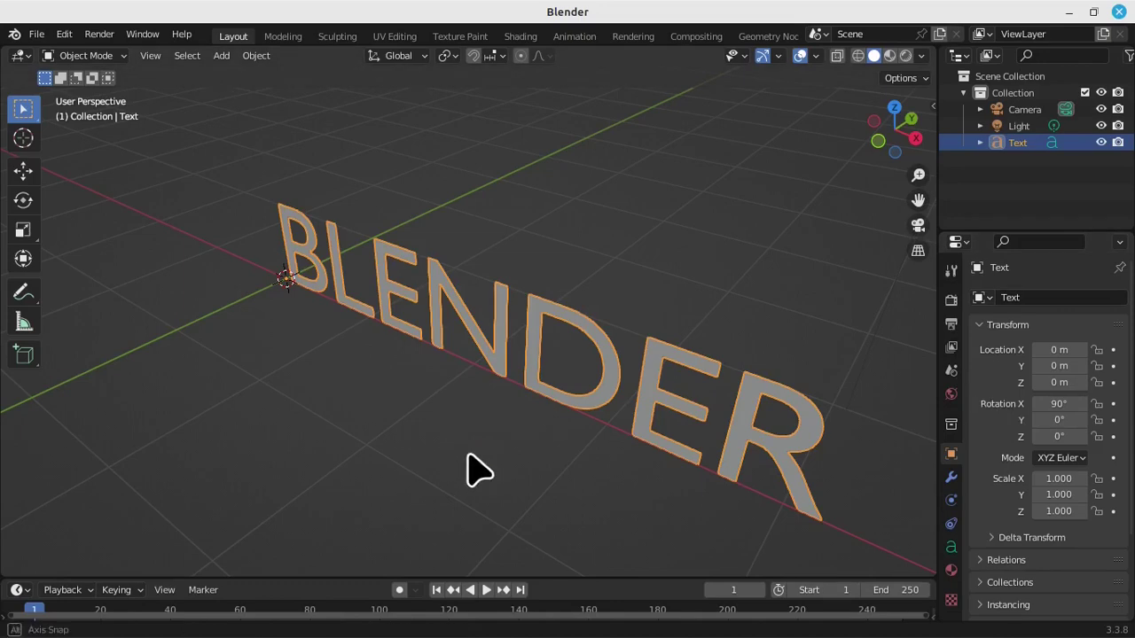
mouse_move(473, 471)
middle_down()
mouse_move(523, 465)
mouse_move(464, 463)
middle_up()
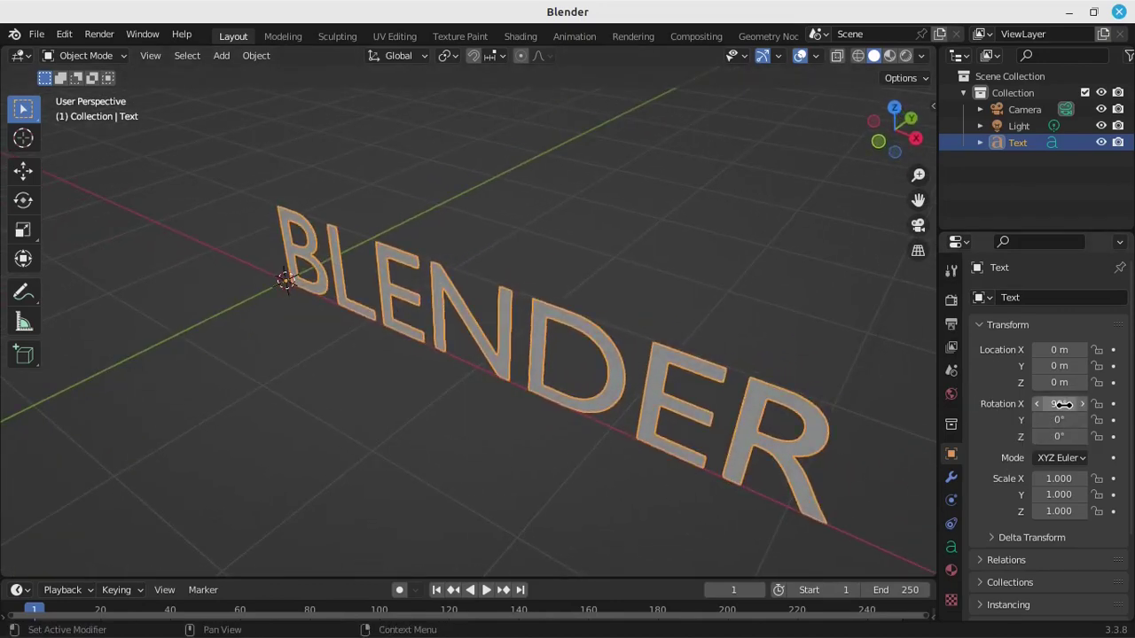
Set the BLENDER text's curve resolution to 12, then collapse the Shape panel.
click(954, 549)
text(2)
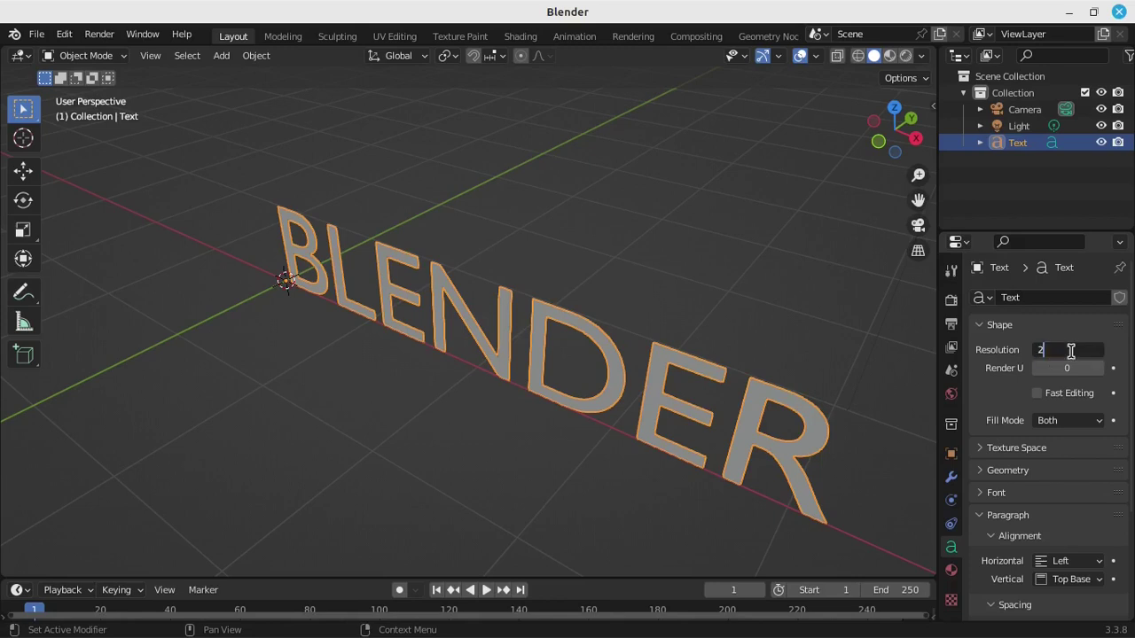
key(Return)
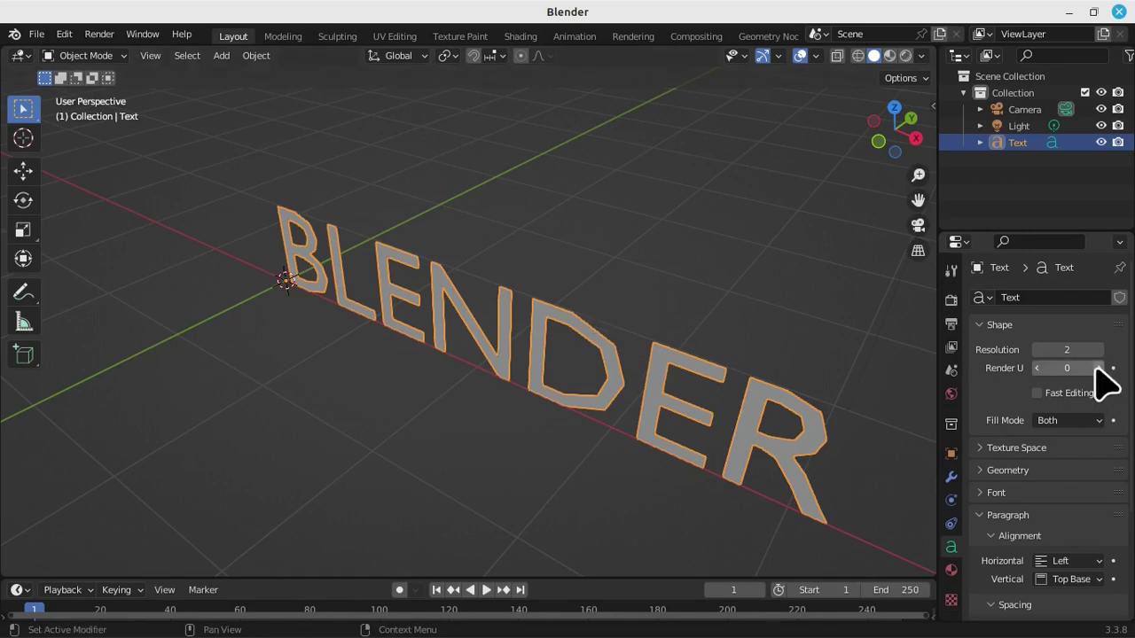
click(1064, 350)
text(12)
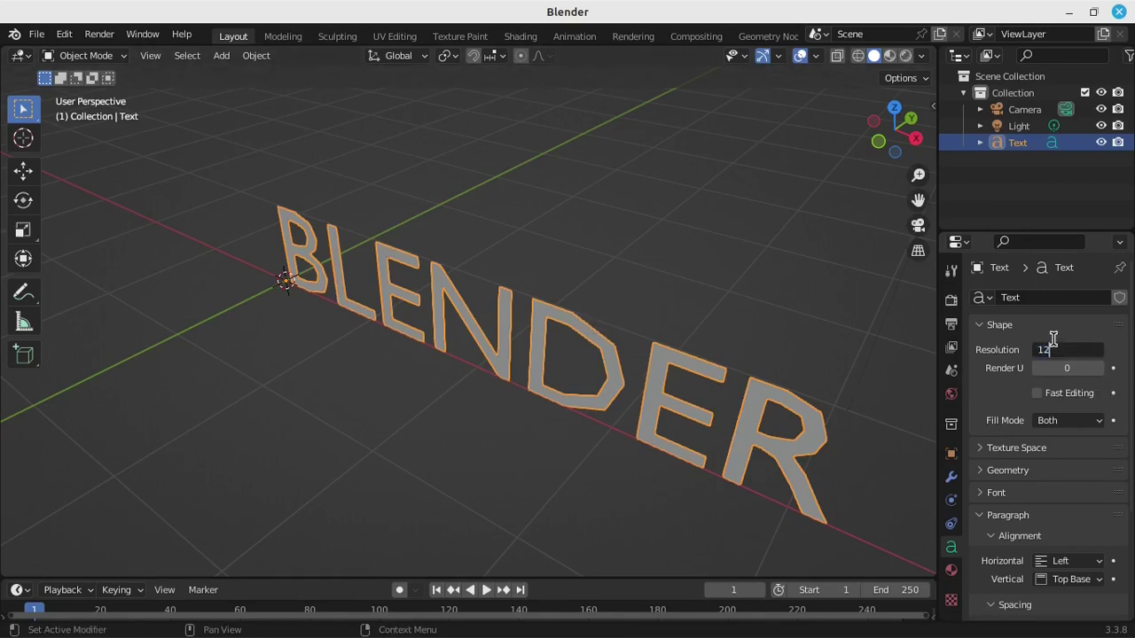
key(Return)
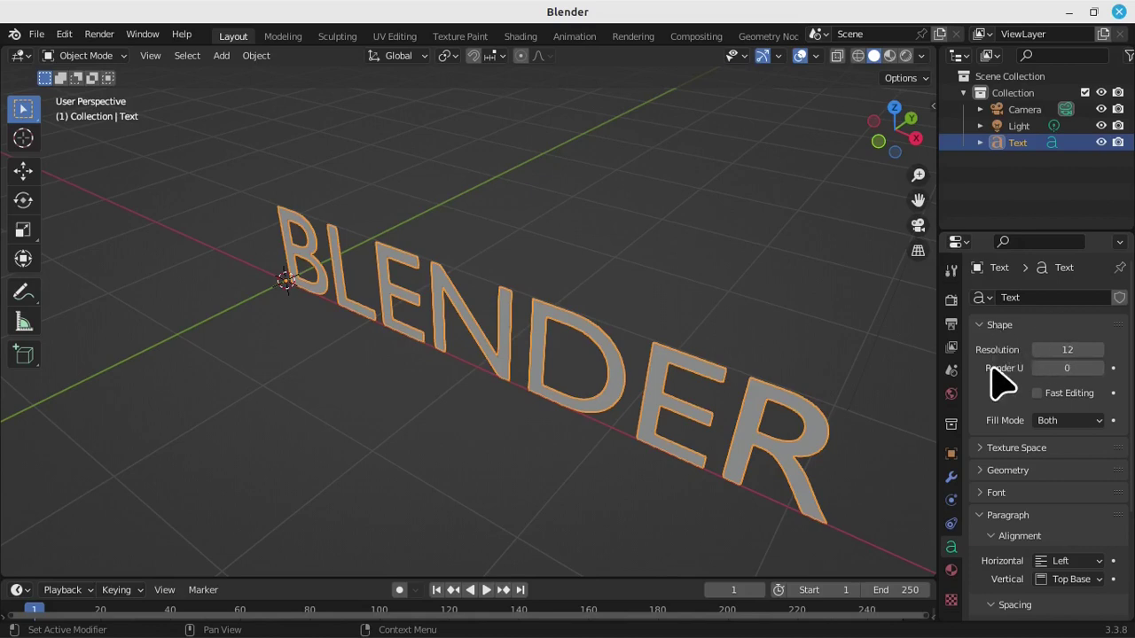
click(981, 326)
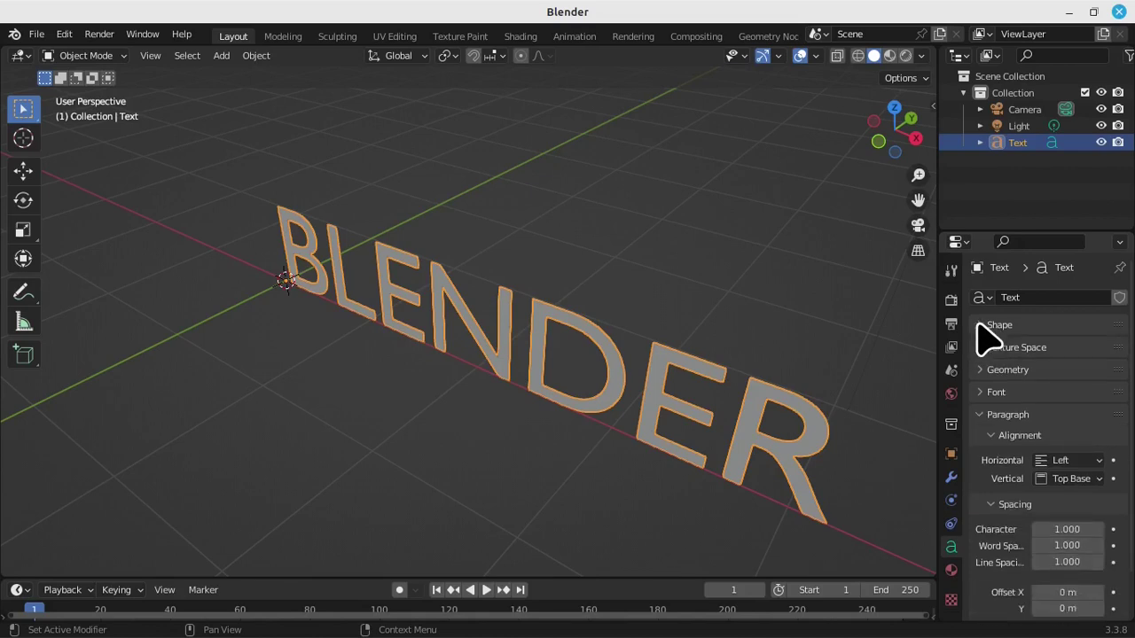
Expand the Font panel and browse for a new Regular font file.
click(982, 393)
click(1010, 394)
click(1011, 393)
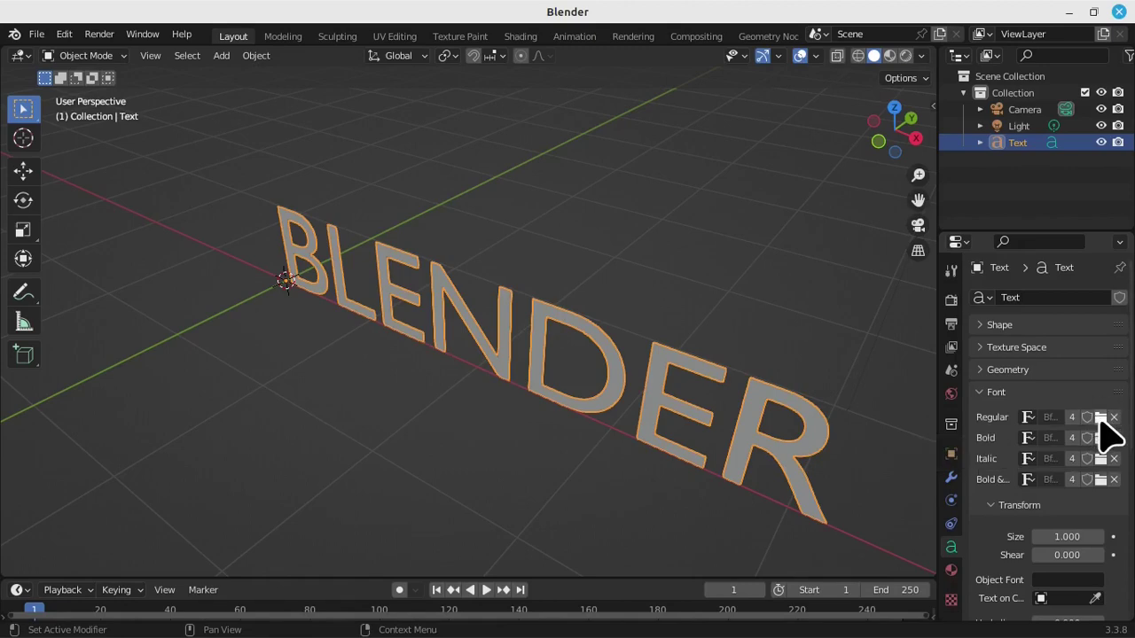
click(1102, 423)
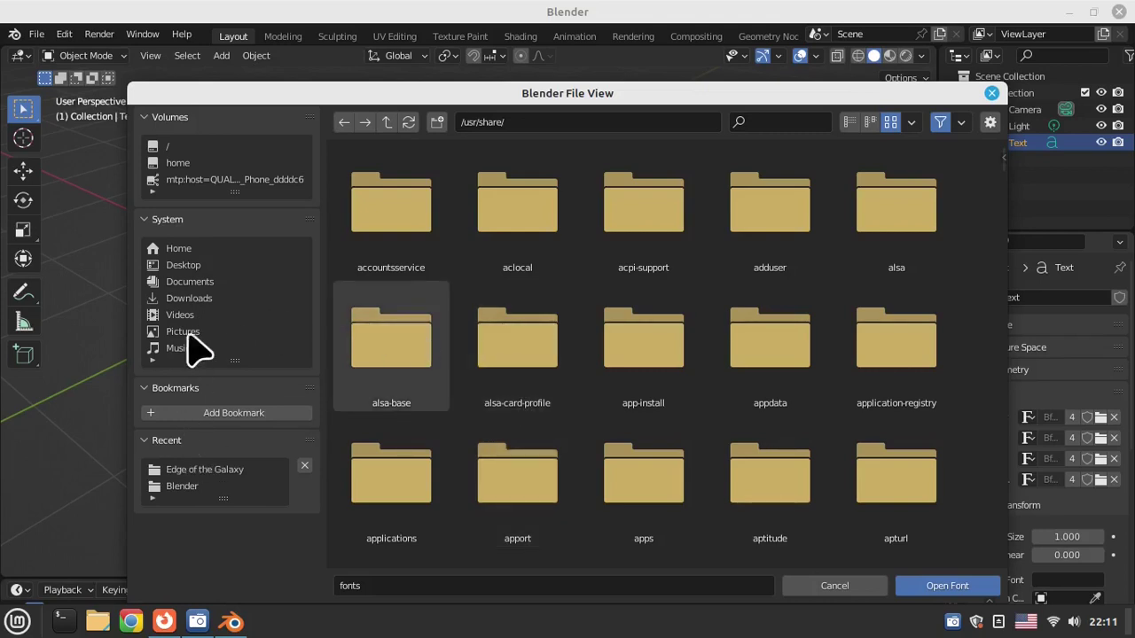
Navigate the font file browser to the ~/.local folder.
click(183, 249)
click(587, 122)
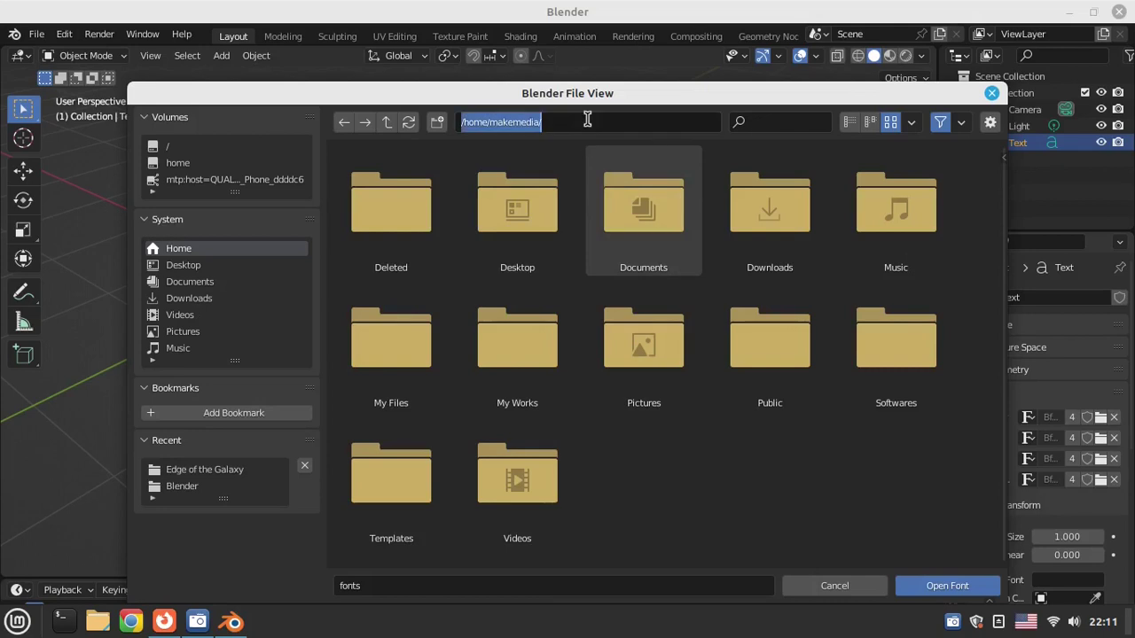
click(587, 121)
text(.)
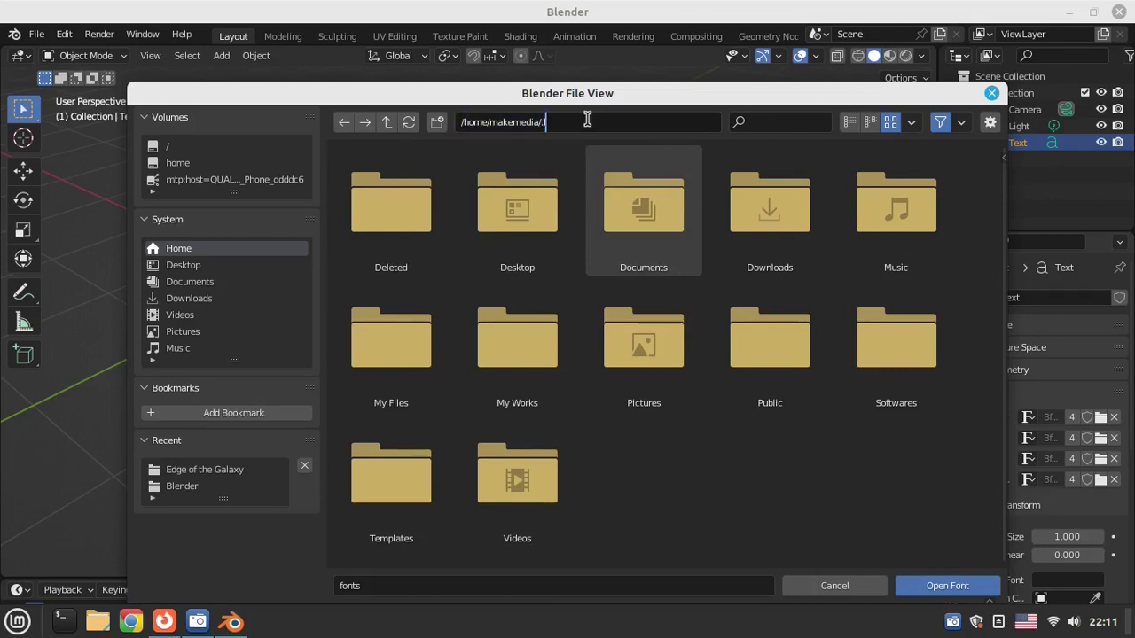
text(loca)
key(Return)
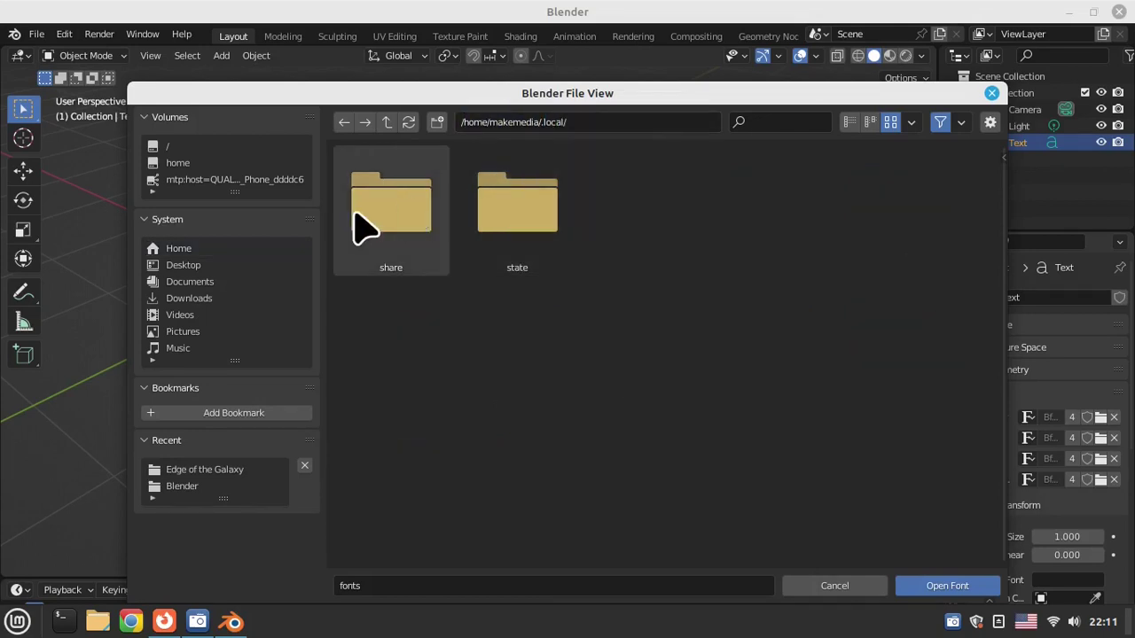
Browse share/fonts and the PYRS Fontlab Ltd. folders, previewing the OMEGLE fonts.
double_click(377, 217)
double_click(431, 377)
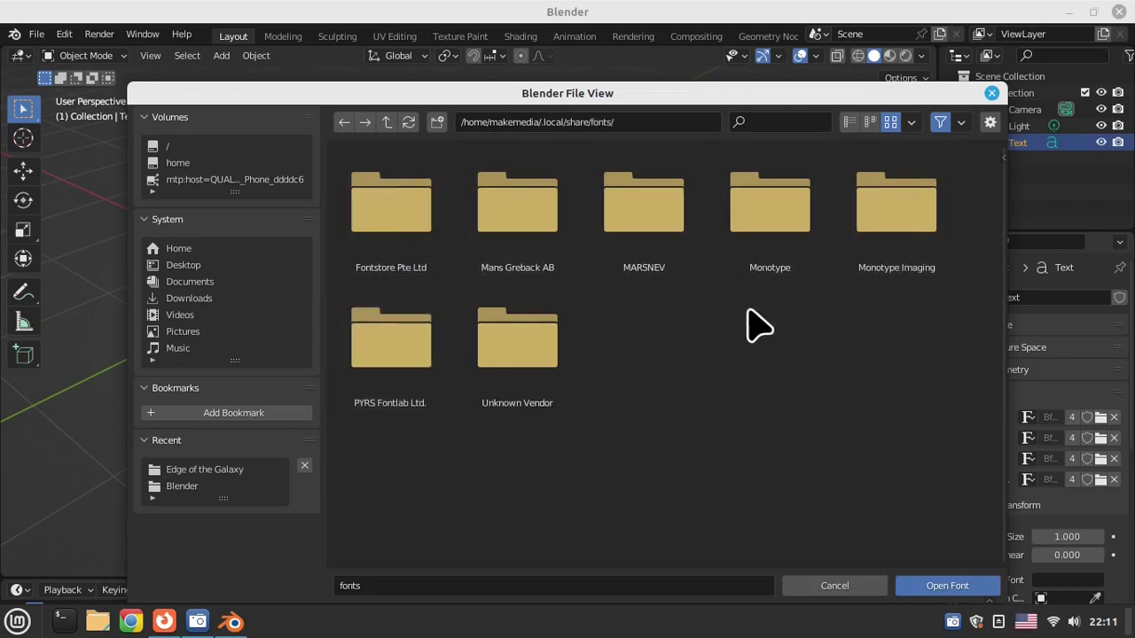
double_click(388, 348)
double_click(381, 223)
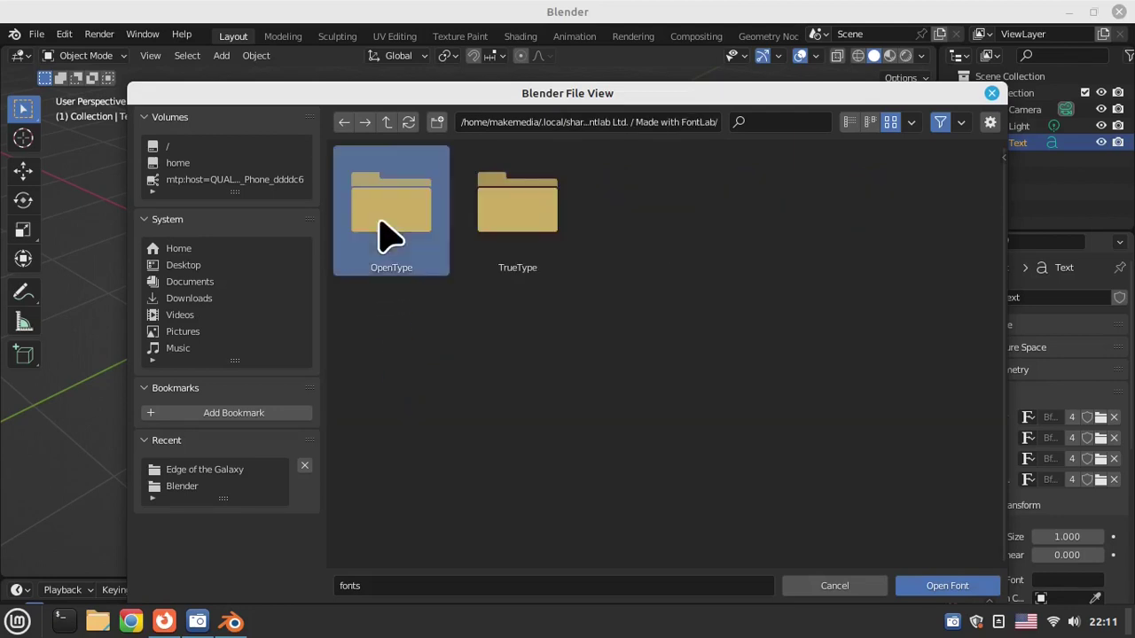
double_click(379, 222)
double_click(390, 235)
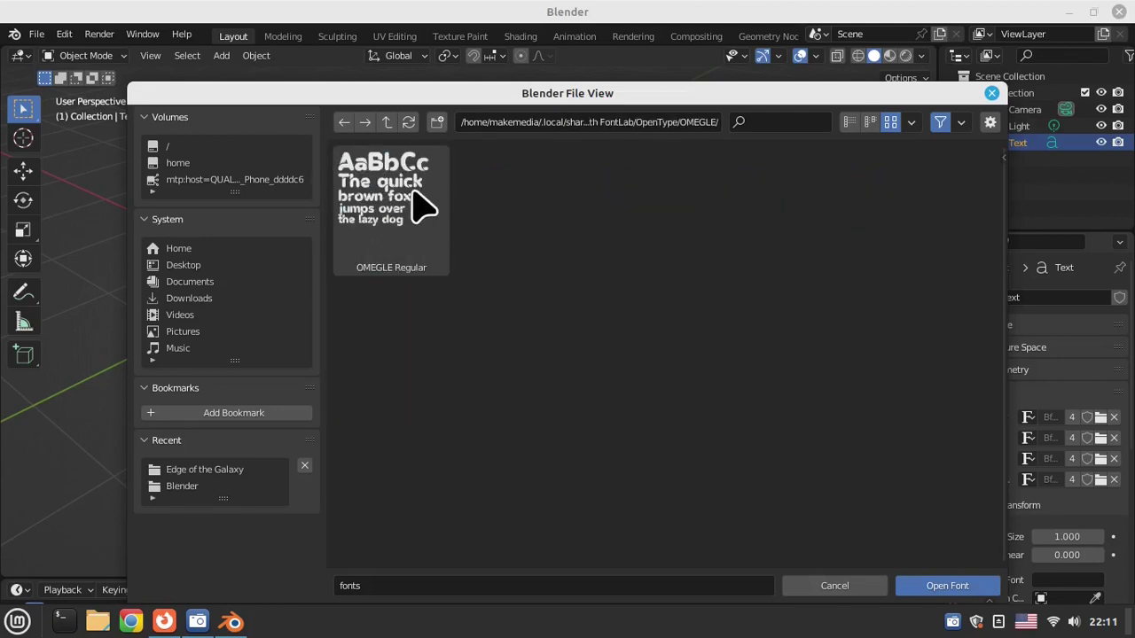
click(345, 124)
click(345, 124)
double_click(514, 204)
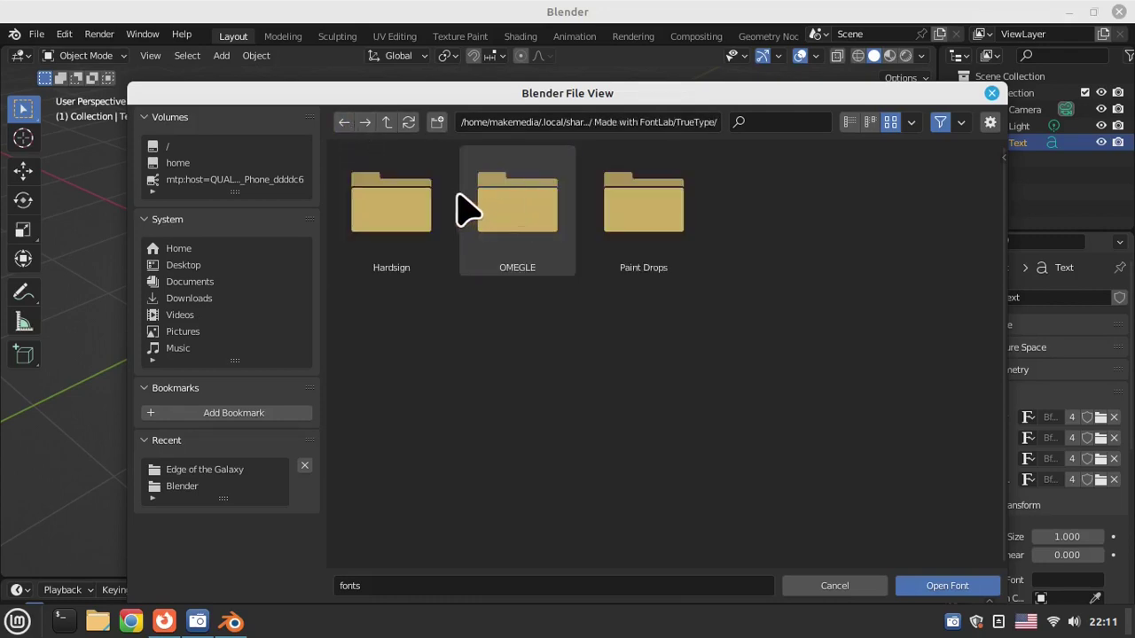
double_click(532, 208)
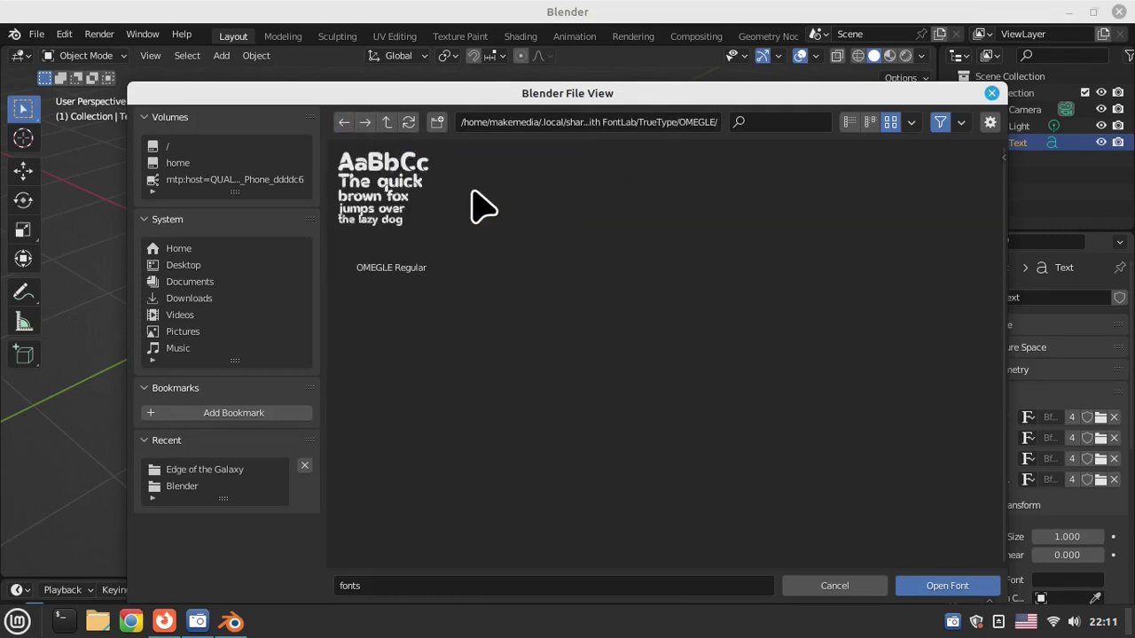
click(344, 124)
Look through the Hardsign, Paint Drops and Fontstore Pte Ltd font folders.
double_click(382, 215)
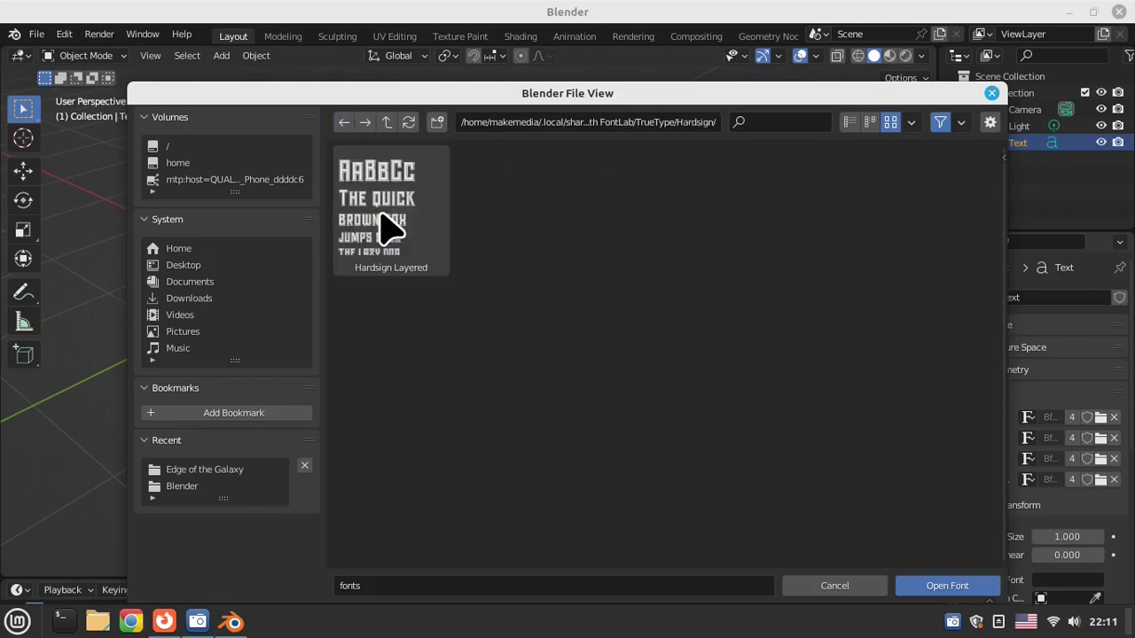
click(382, 215)
click(344, 122)
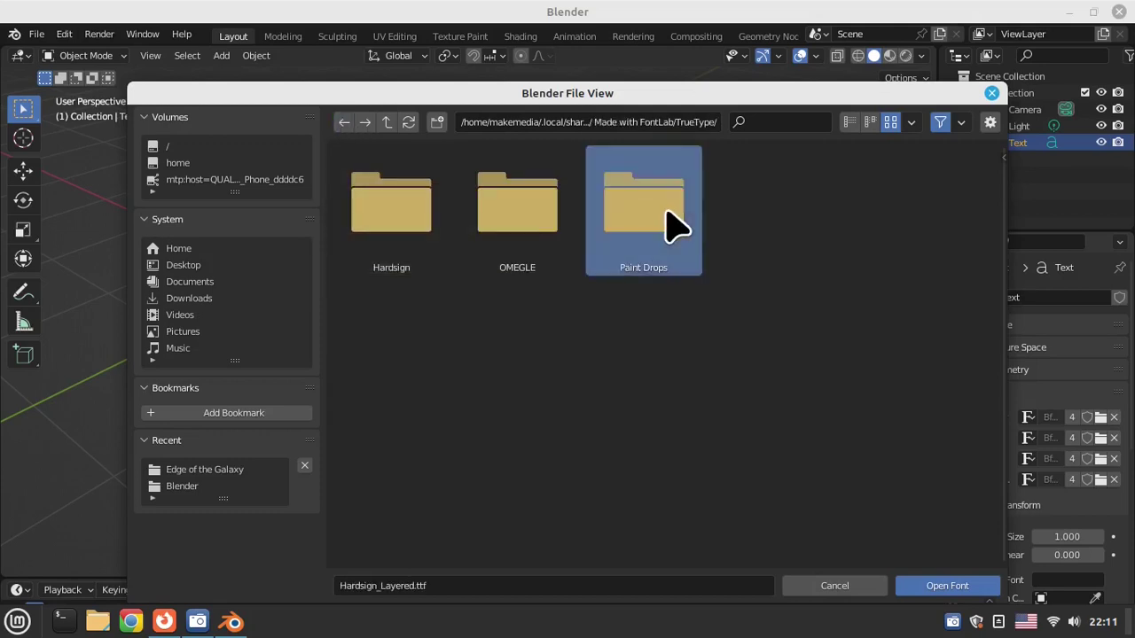
double_click(669, 221)
click(345, 124)
click(345, 124)
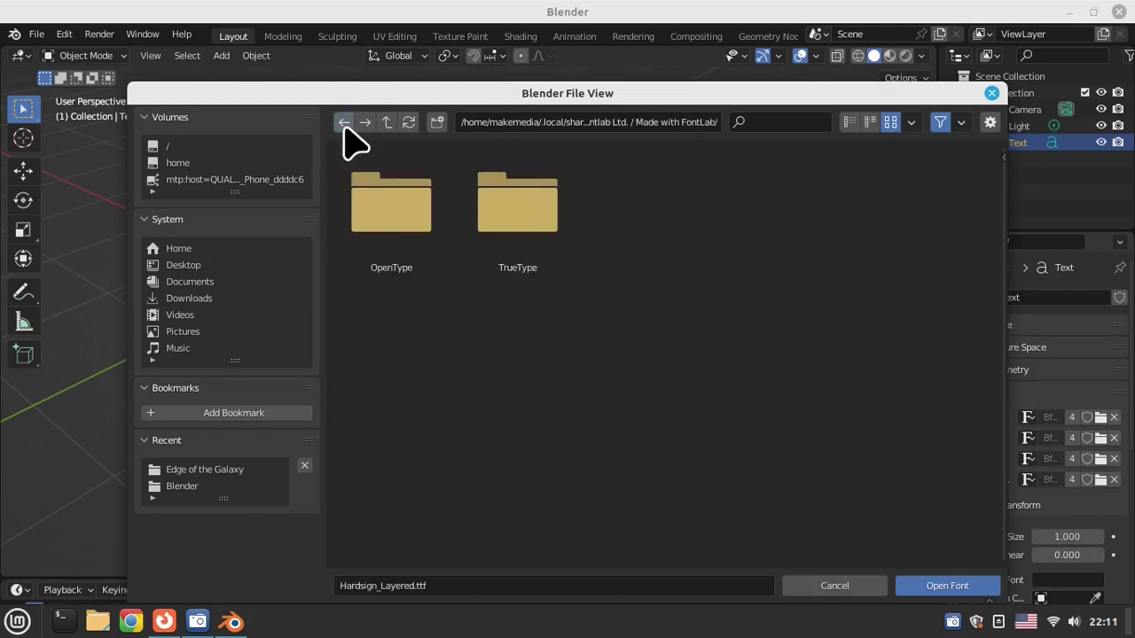
click(345, 124)
click(345, 125)
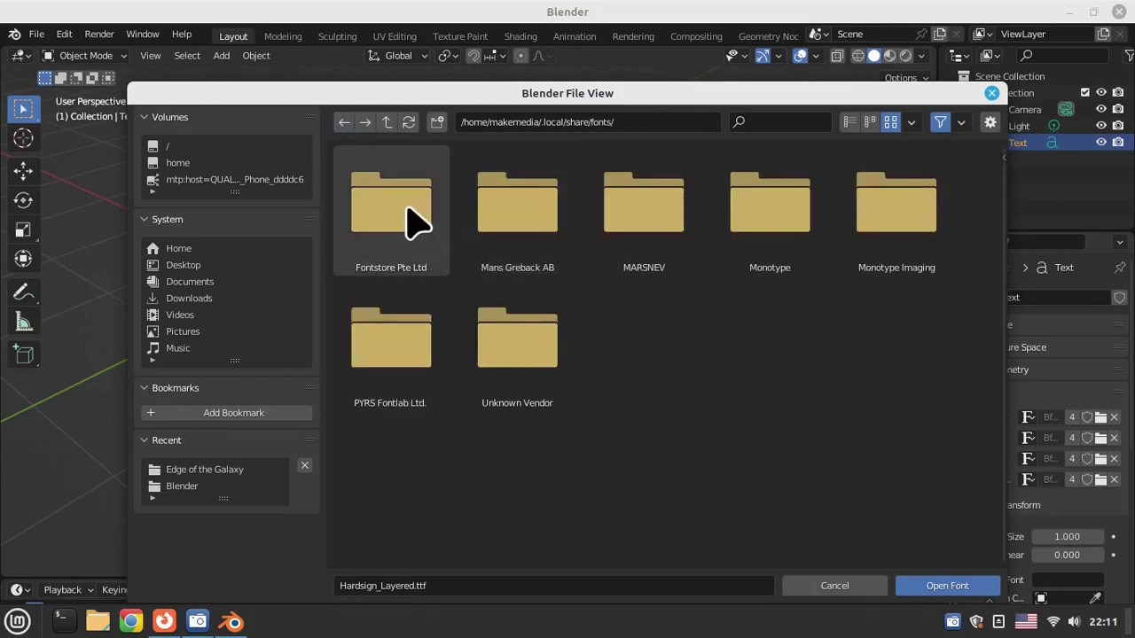
double_click(415, 218)
click(344, 125)
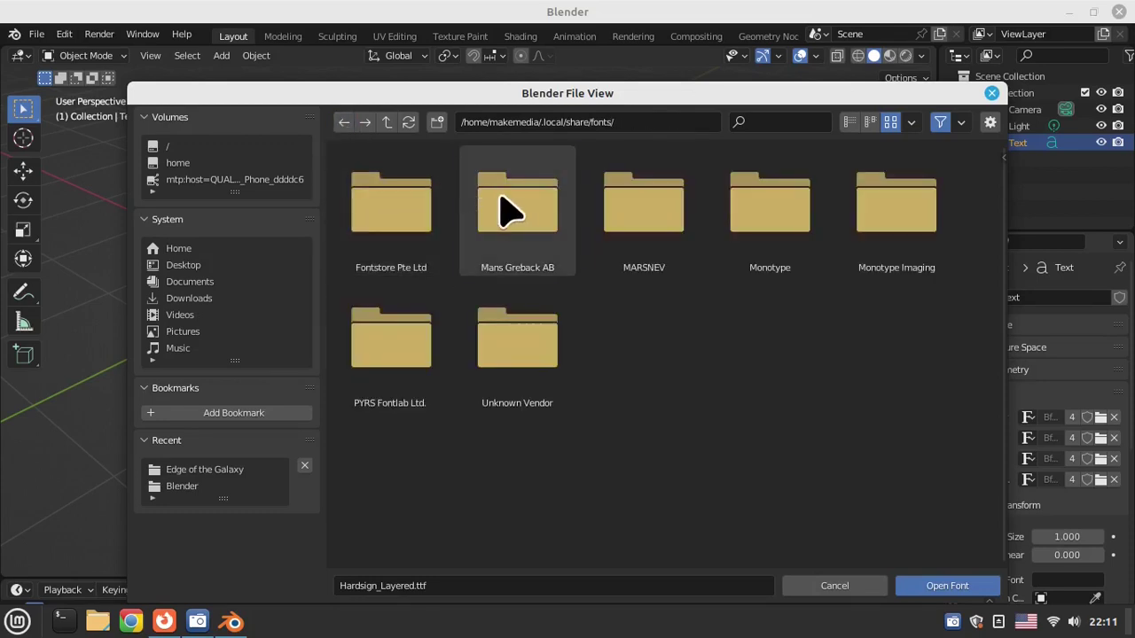
Load Patched_PERSONAL_USE_ONLY_Black.otf from Mans Greback AB/OpenType as the regular font.
double_click(499, 210)
double_click(417, 204)
double_click(425, 213)
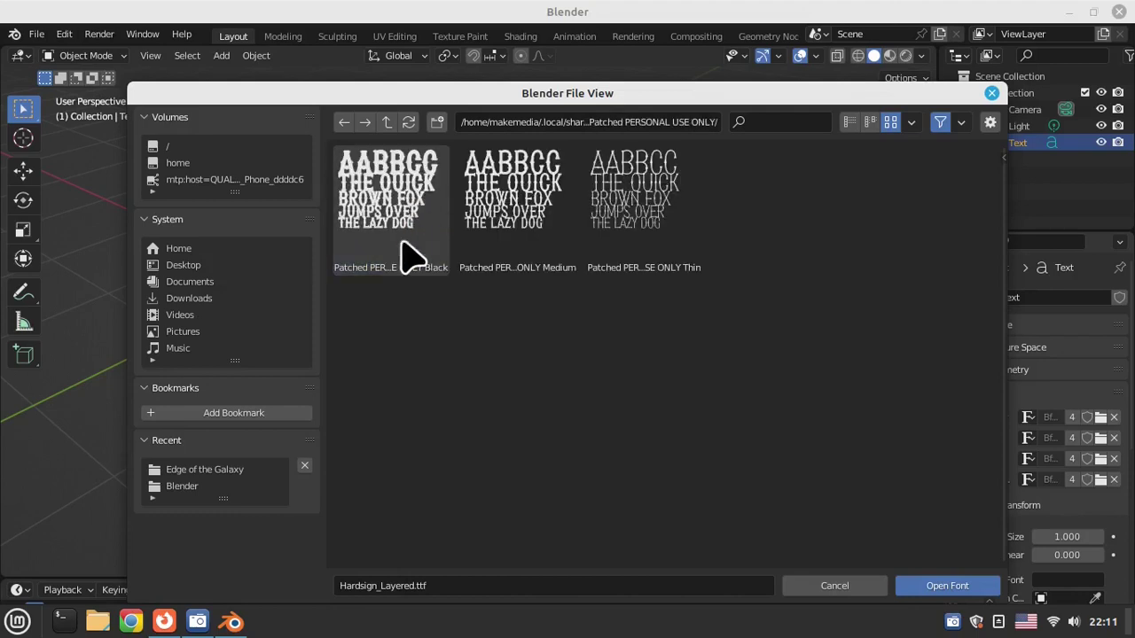
click(393, 222)
click(546, 211)
click(381, 213)
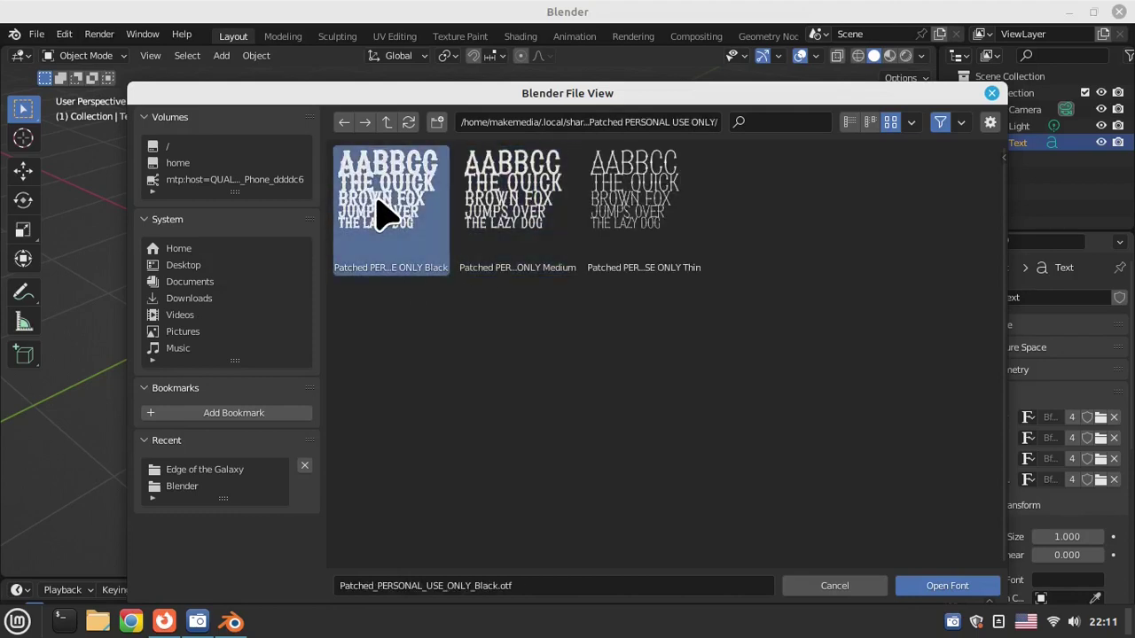
click(956, 586)
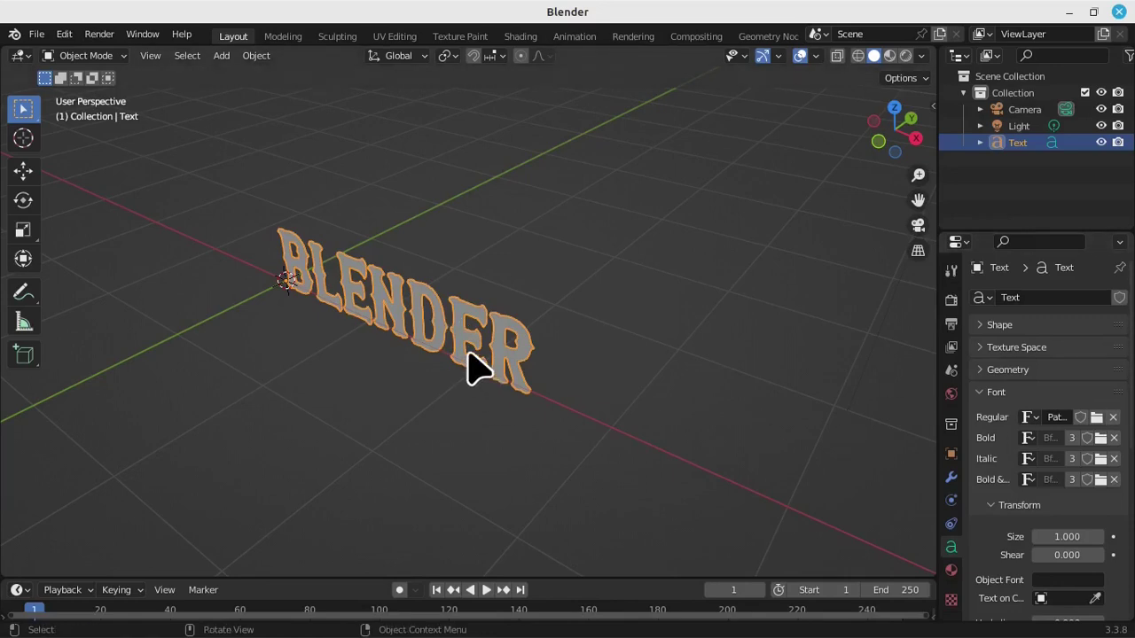
Reselect the text and widen the Properties editor to read the new font name.
middle_drag(467, 347, 481, 354)
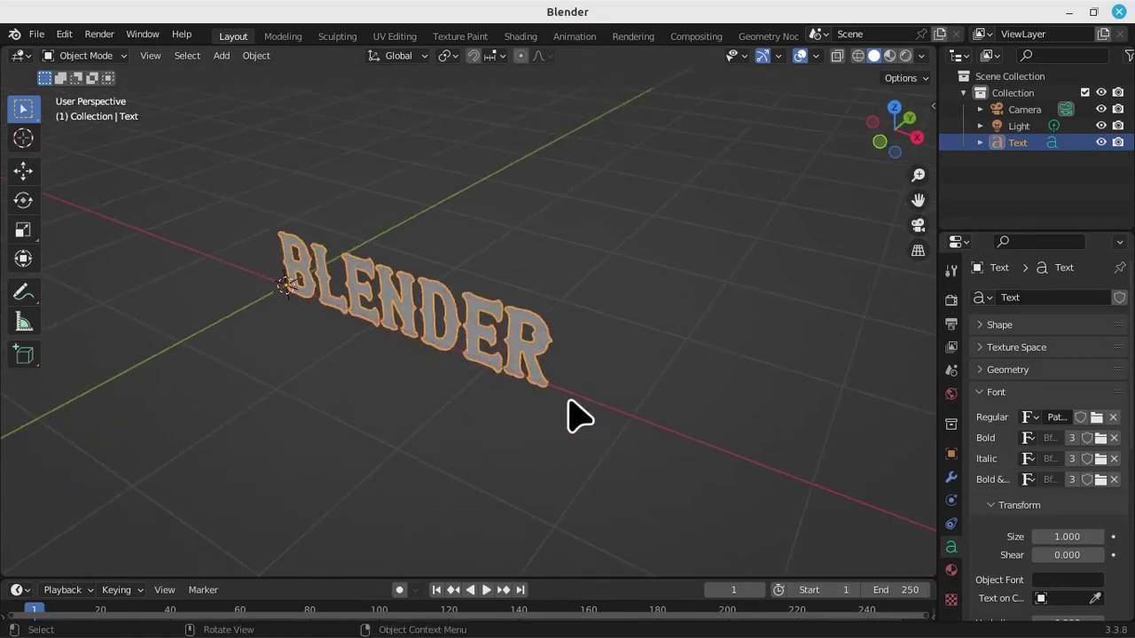
click(577, 413)
click(535, 377)
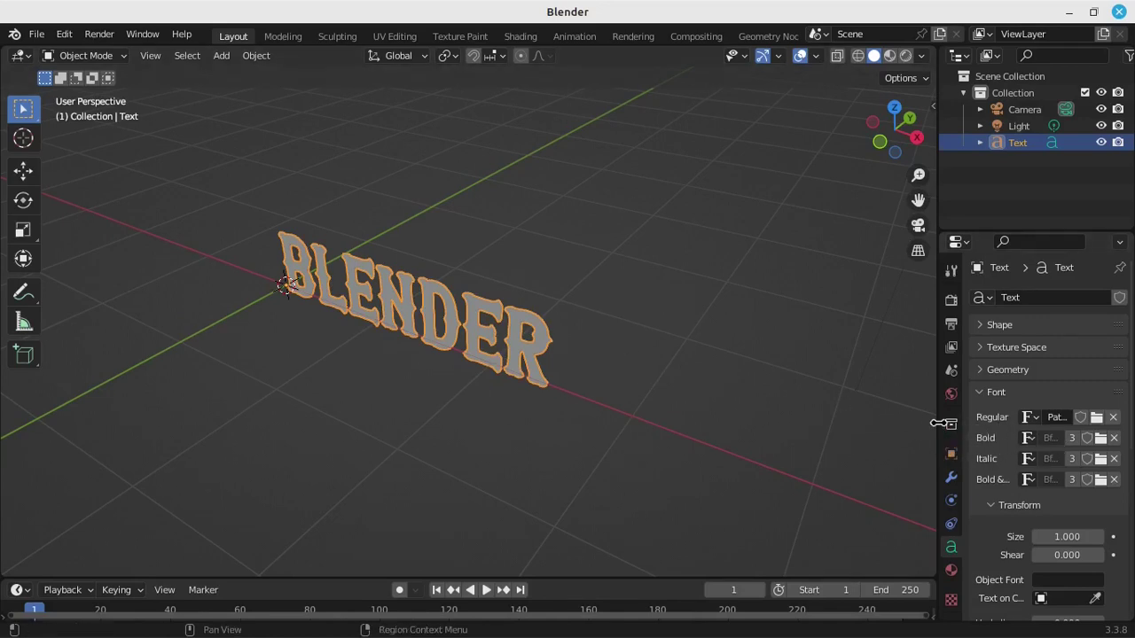
drag(938, 423, 885, 423)
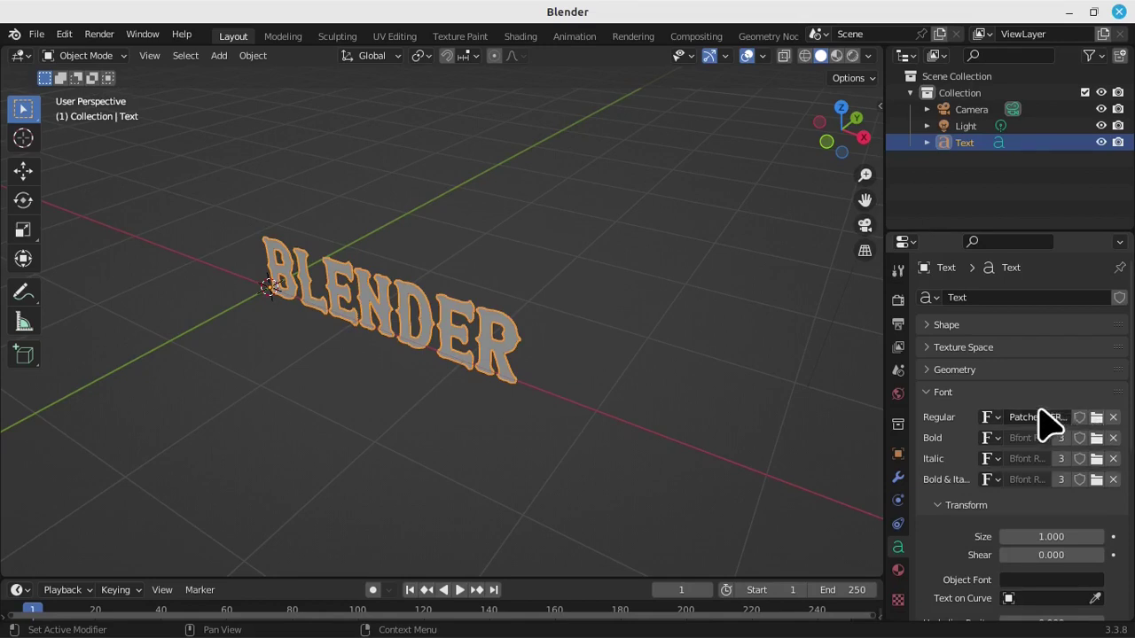
scroll(953, 523, down, 3)
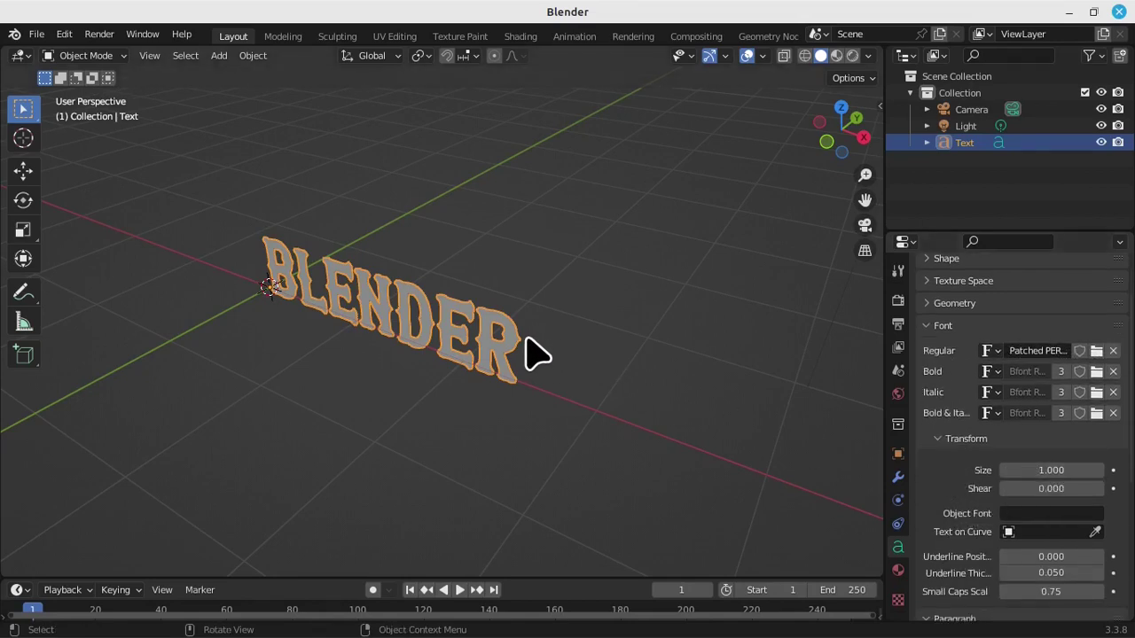
Try scaling the text and a 1.670 font size, then undo the size change.
key(s)
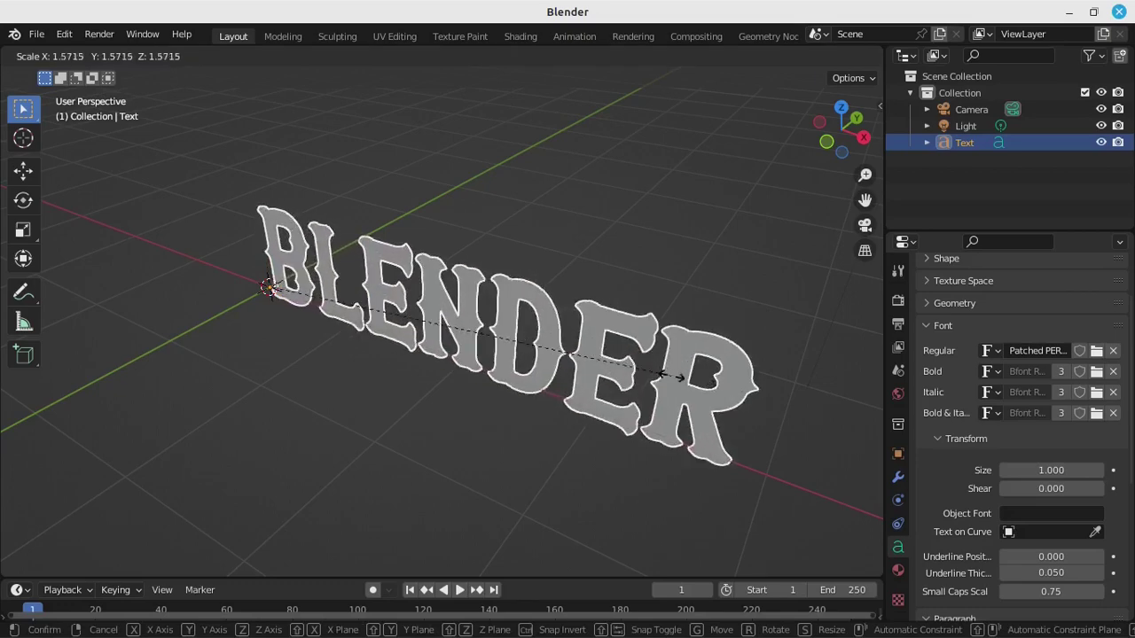
click(749, 390)
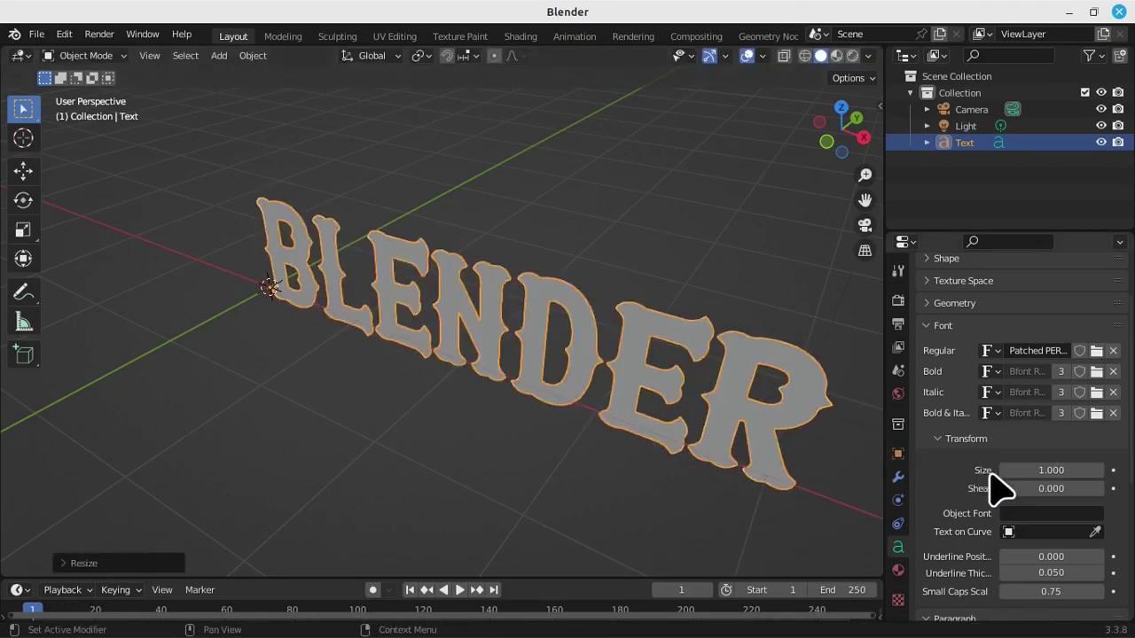
drag(1031, 471, 869, 438)
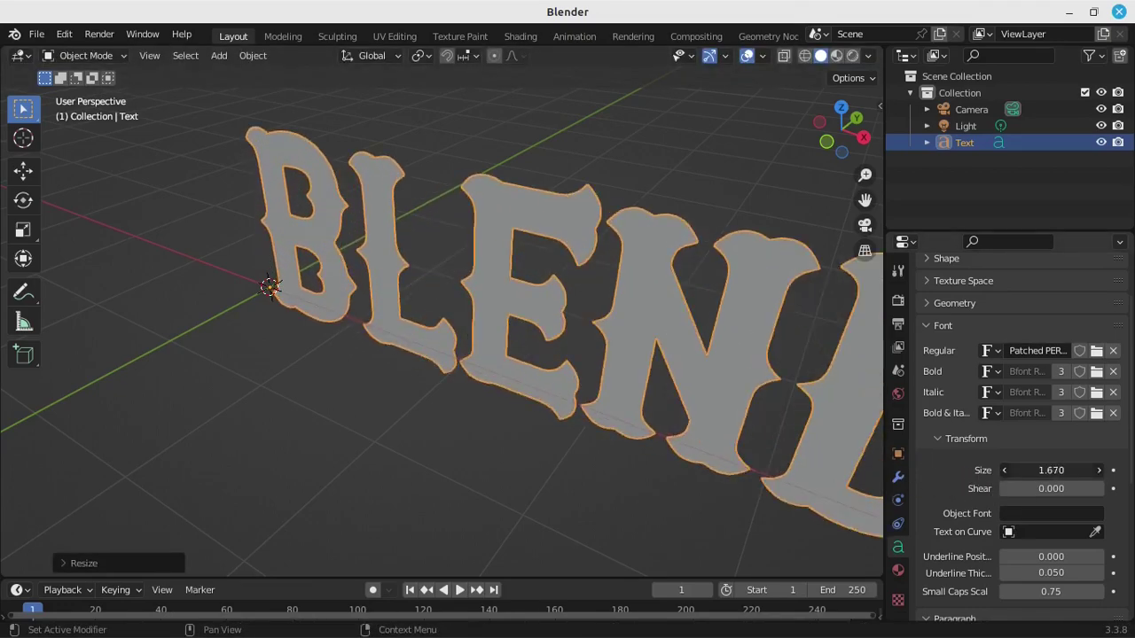
key(ctrl+z)
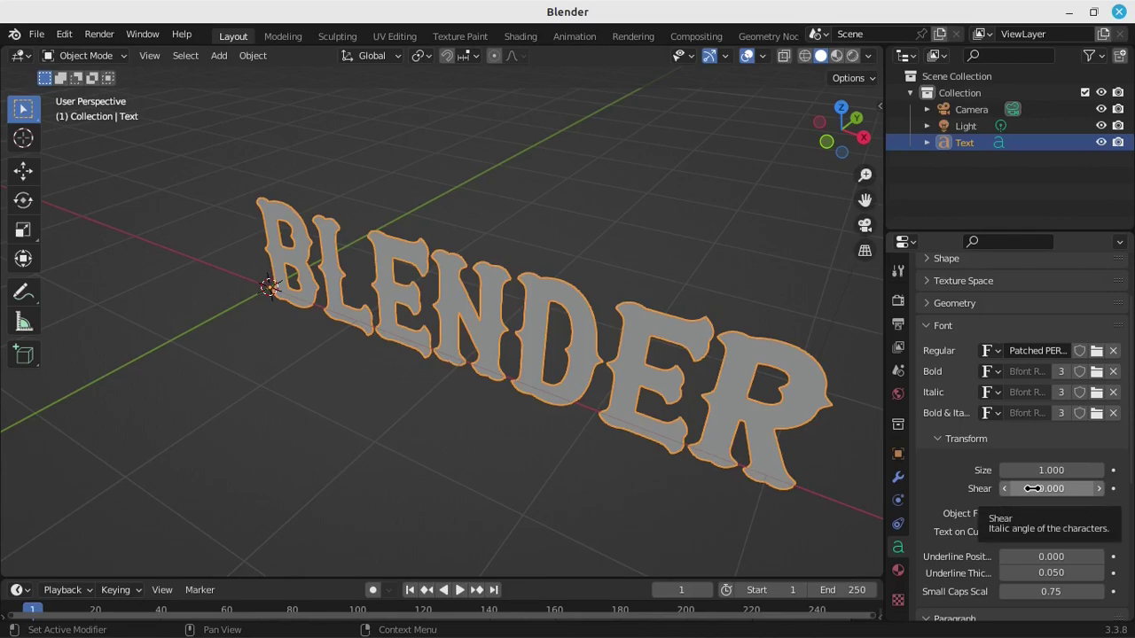
Set the text's shear to 1.000 so the letters slant the opposite way.
drag(1033, 489, 976, 488)
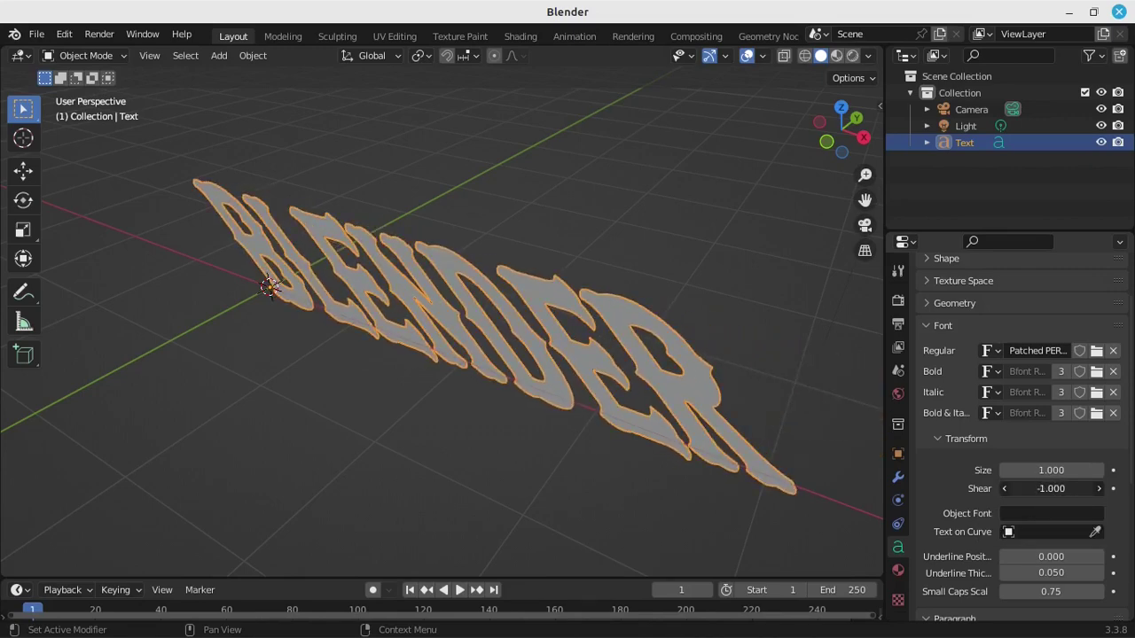
middle_drag(520, 488, 590, 436)
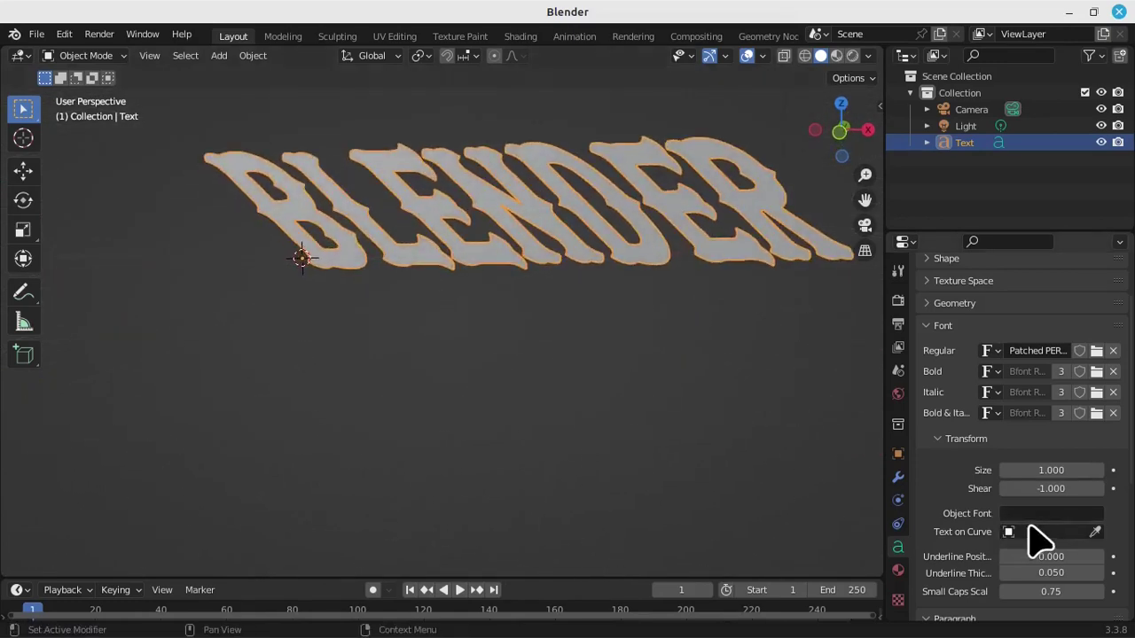
drag(1037, 489, 1100, 488)
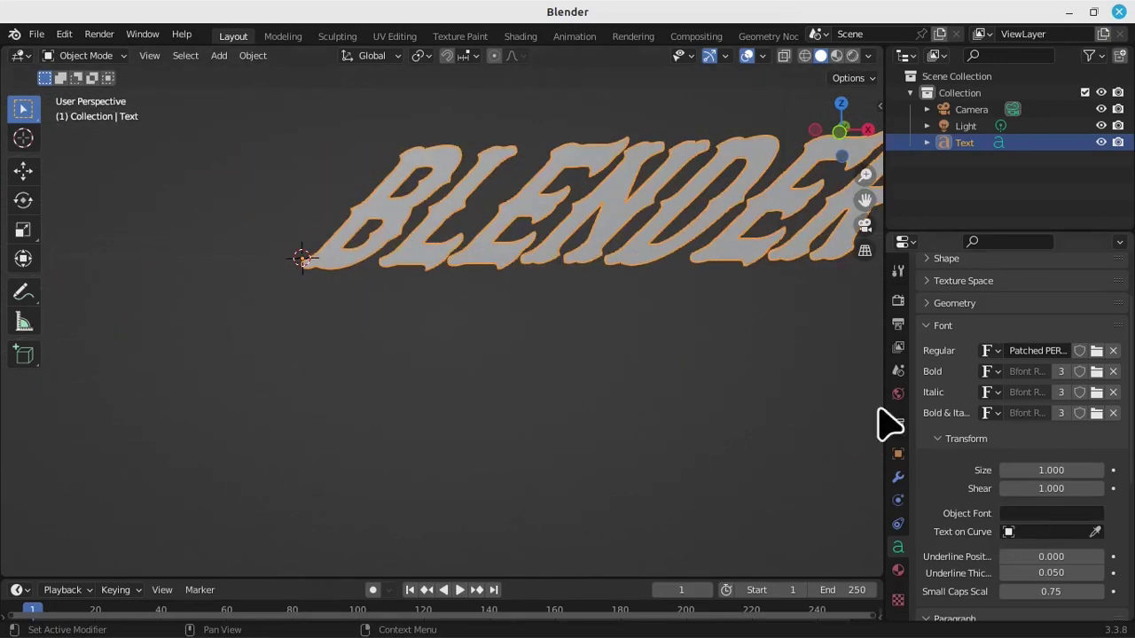
mouse_move(647, 276)
middle_down()
mouse_move(603, 328)
mouse_move(586, 320)
middle_up()
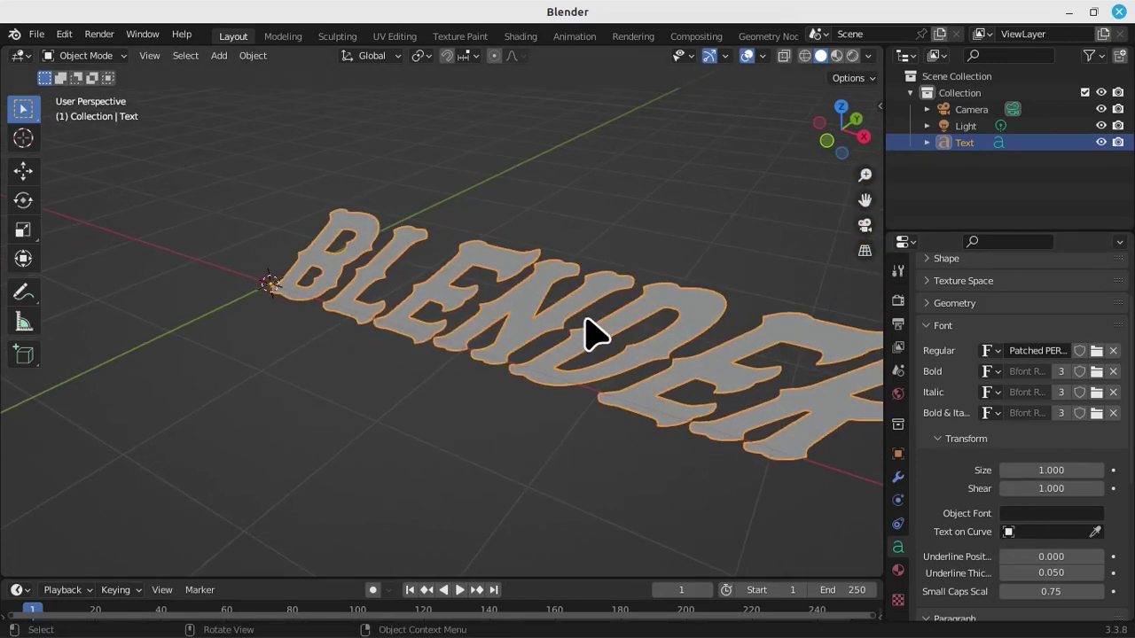
middle_drag(684, 342, 467, 345)
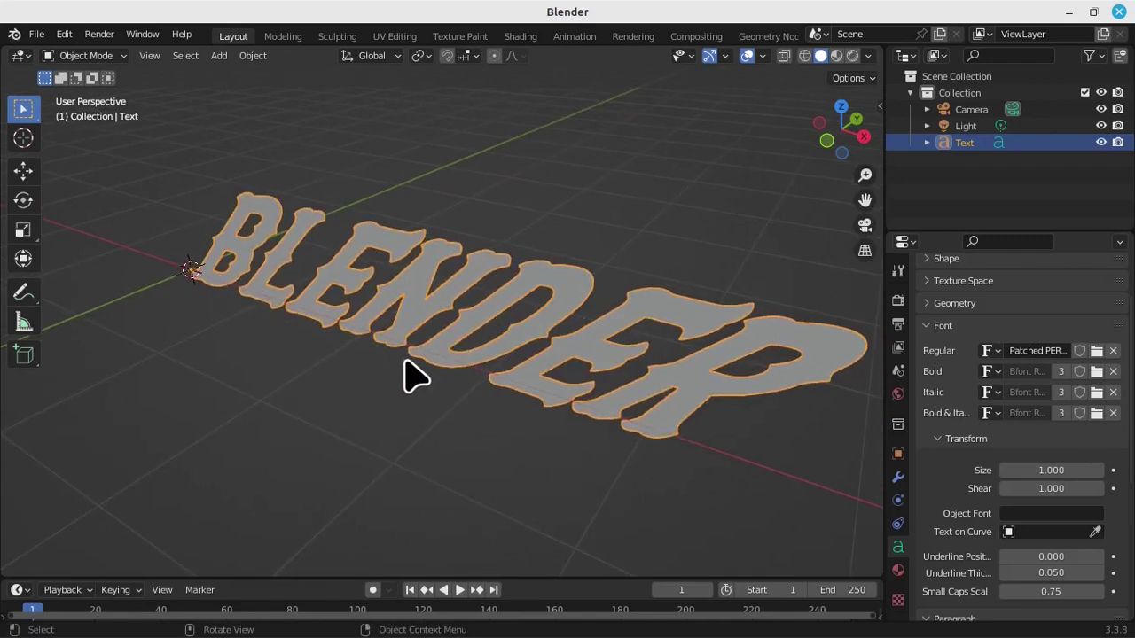
Switch to camera view with Numpad 0 and zoom in.
key(KP_0)
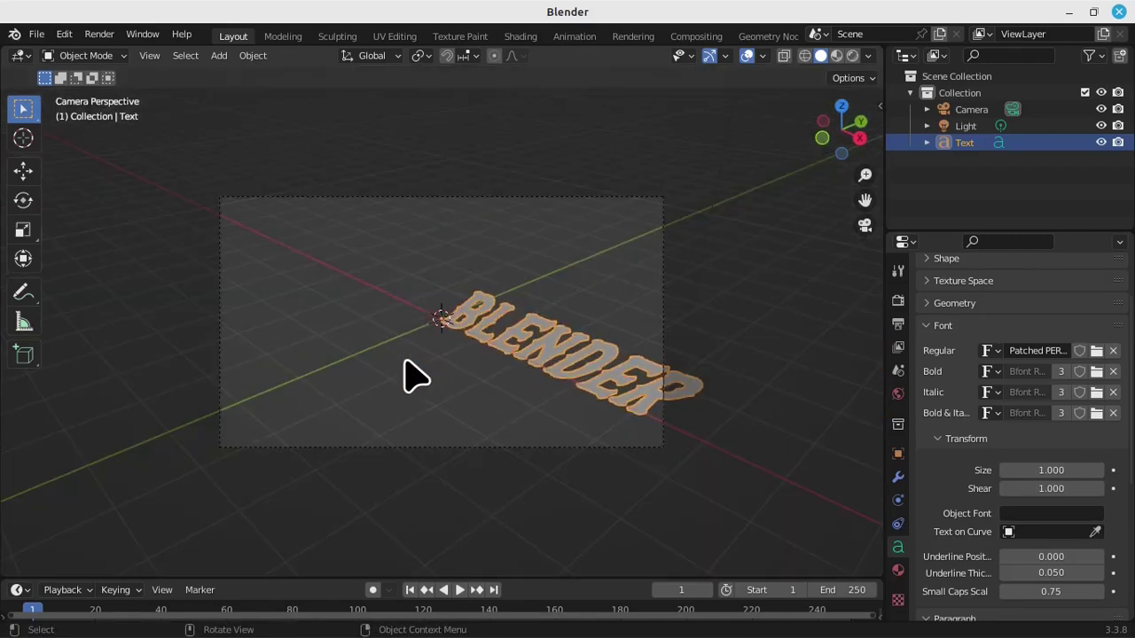
scroll(496, 390, up, 2)
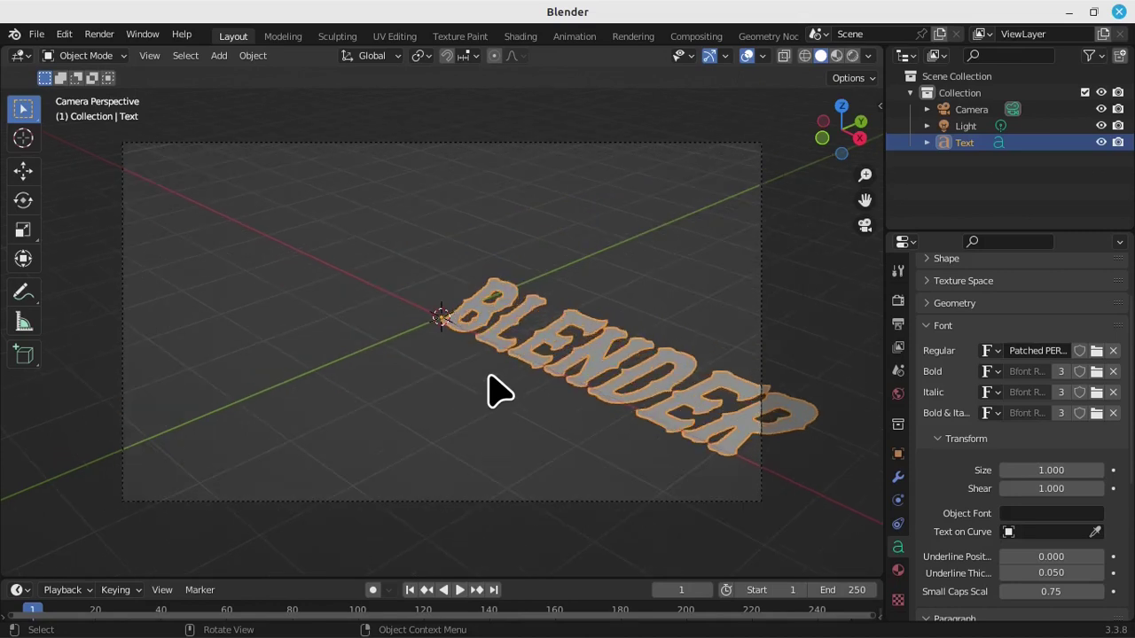
scroll(497, 390, up, 1)
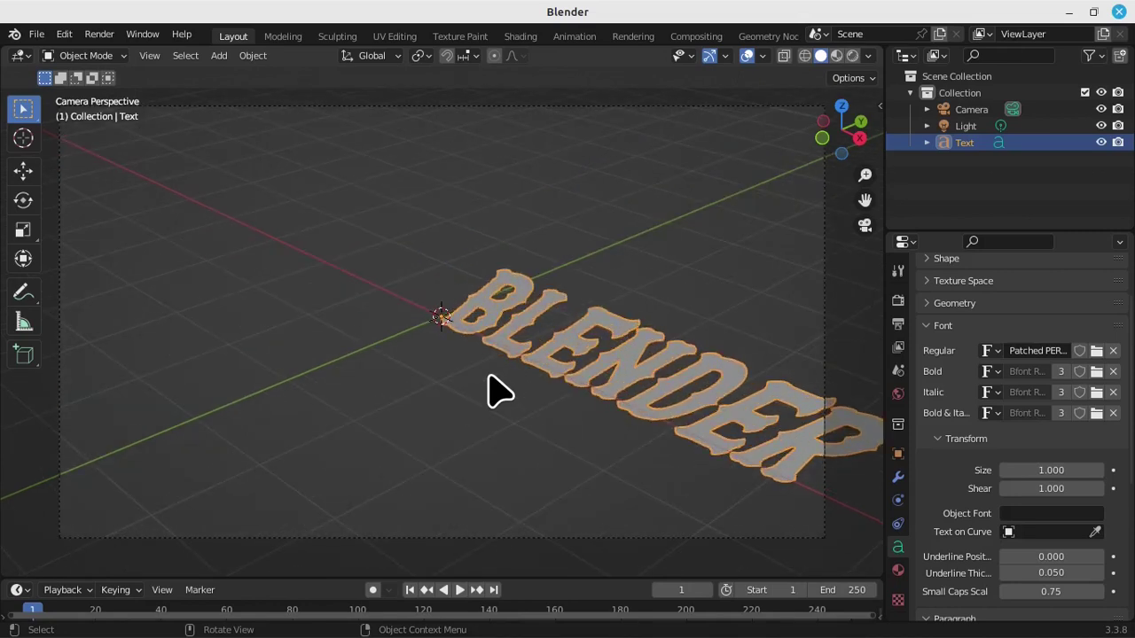
Lock the camera to the view, then orbit and pan until the BLENDER text fits the frame.
key(n)
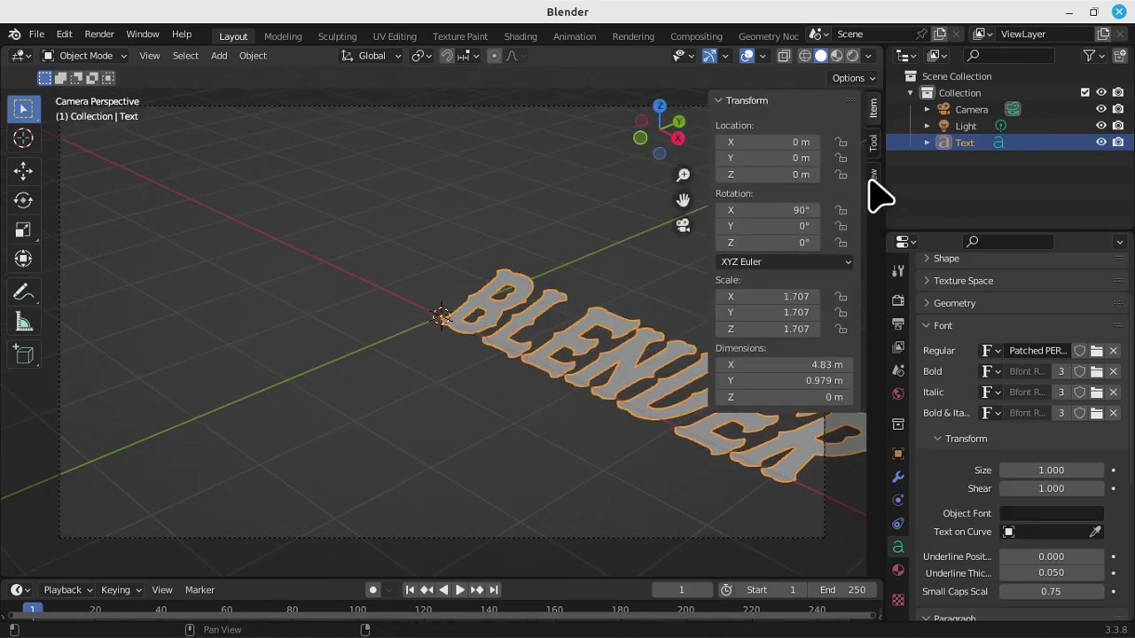
click(872, 177)
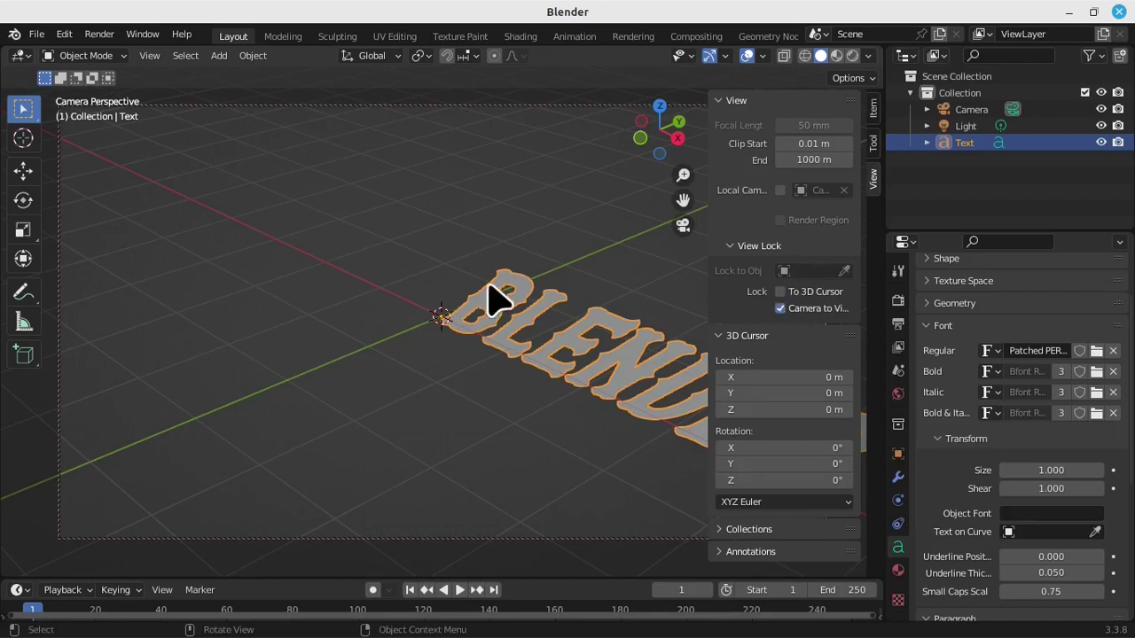
key(n)
mouse_move(463, 321)
middle_down()
mouse_move(295, 352)
mouse_move(347, 321)
middle_up()
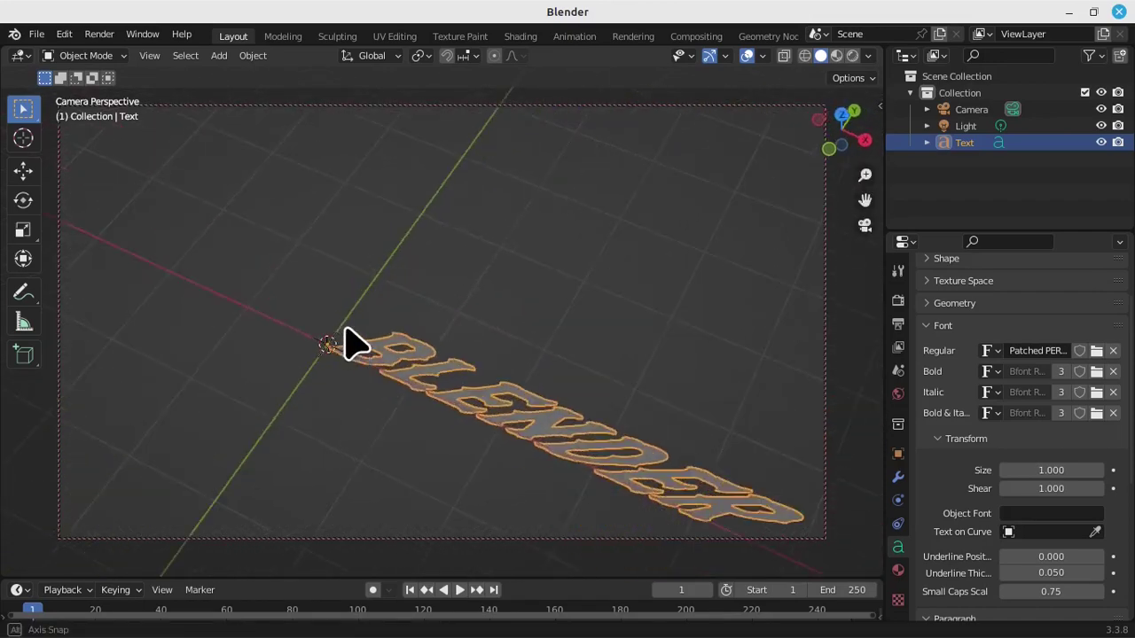
shift+middle_drag(448, 332, 367, 316)
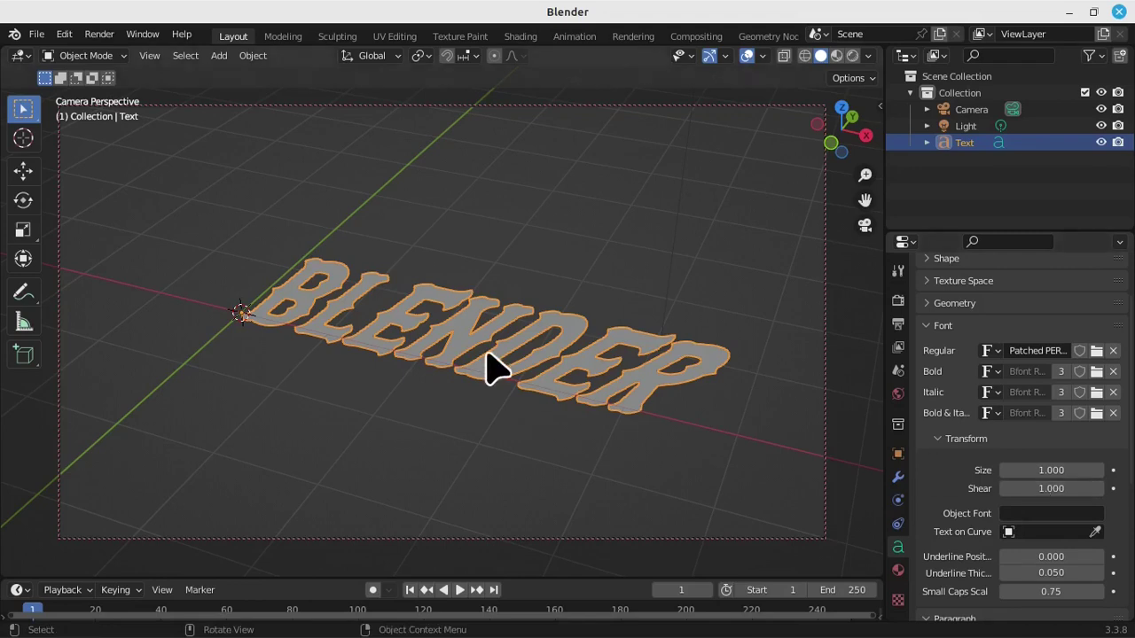
Set the BLENDER text's Shear to 0 so the letters stand upright.
click(1048, 489)
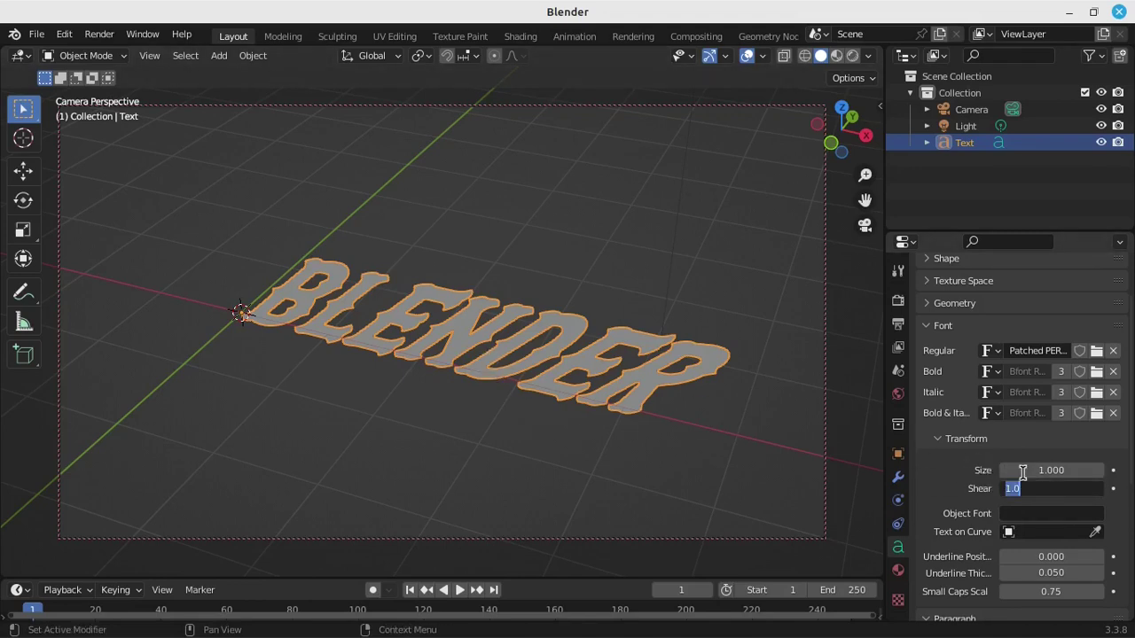
text(0)
key(Return)
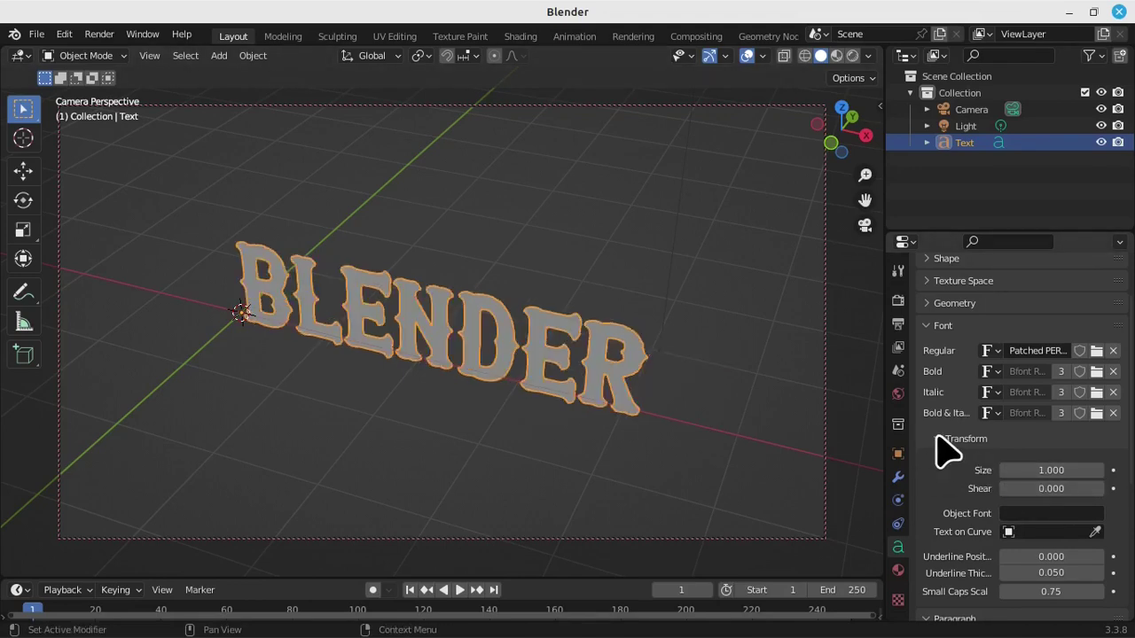
click(923, 325)
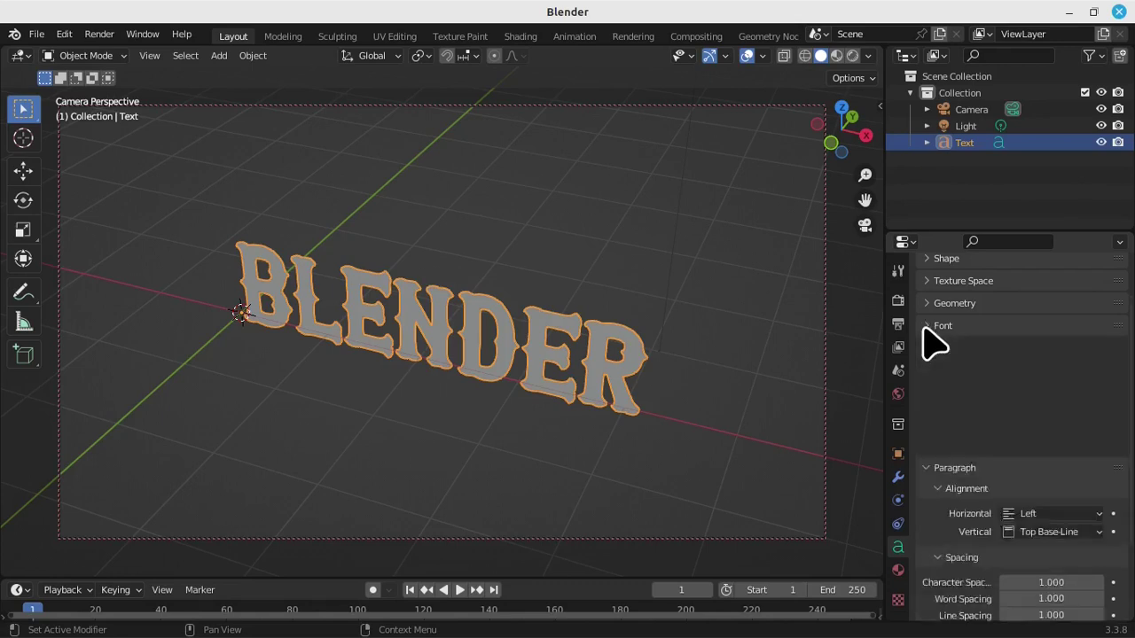
click(934, 387)
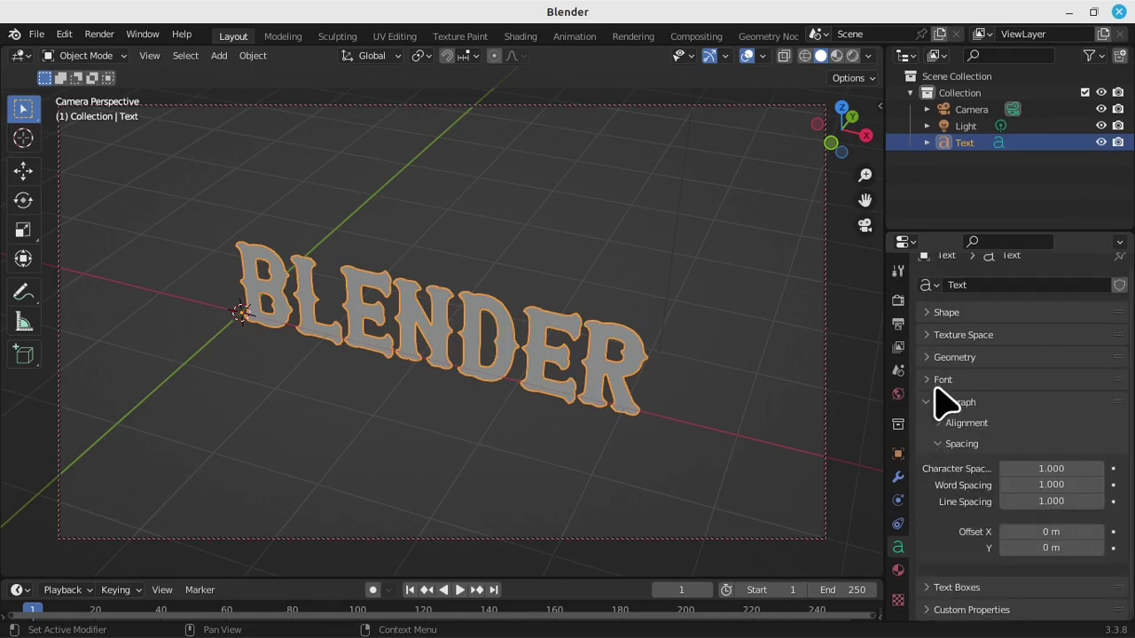
click(924, 414)
click(928, 414)
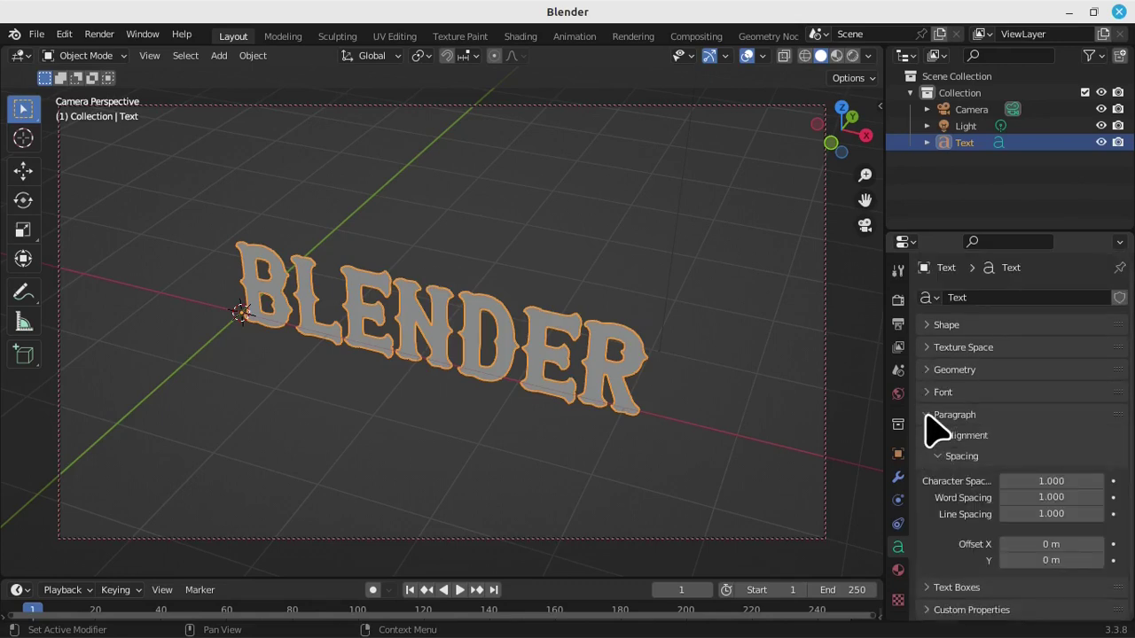
click(938, 436)
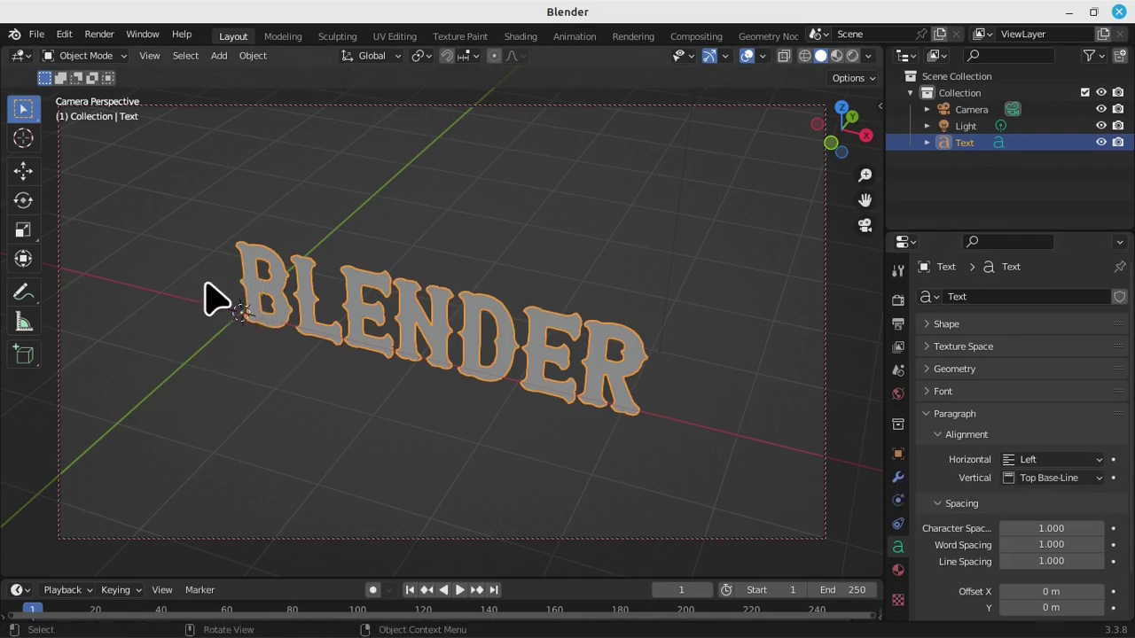
Reselect the text and set its horizontal alignment to Center.
drag(206, 284, 266, 347)
drag(206, 282, 269, 346)
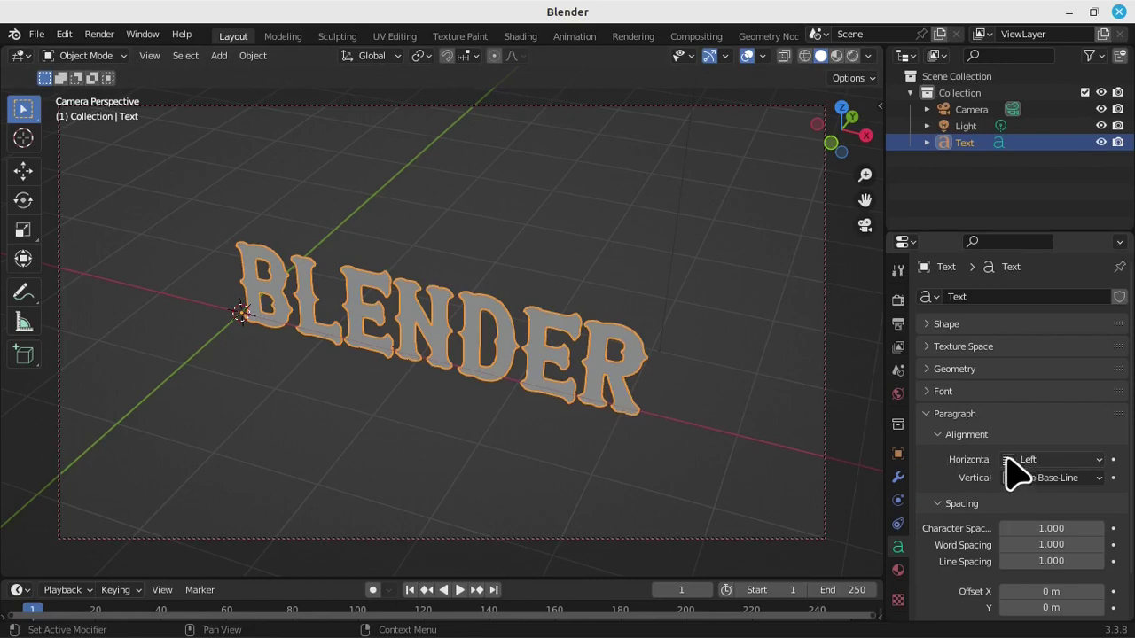
click(1046, 458)
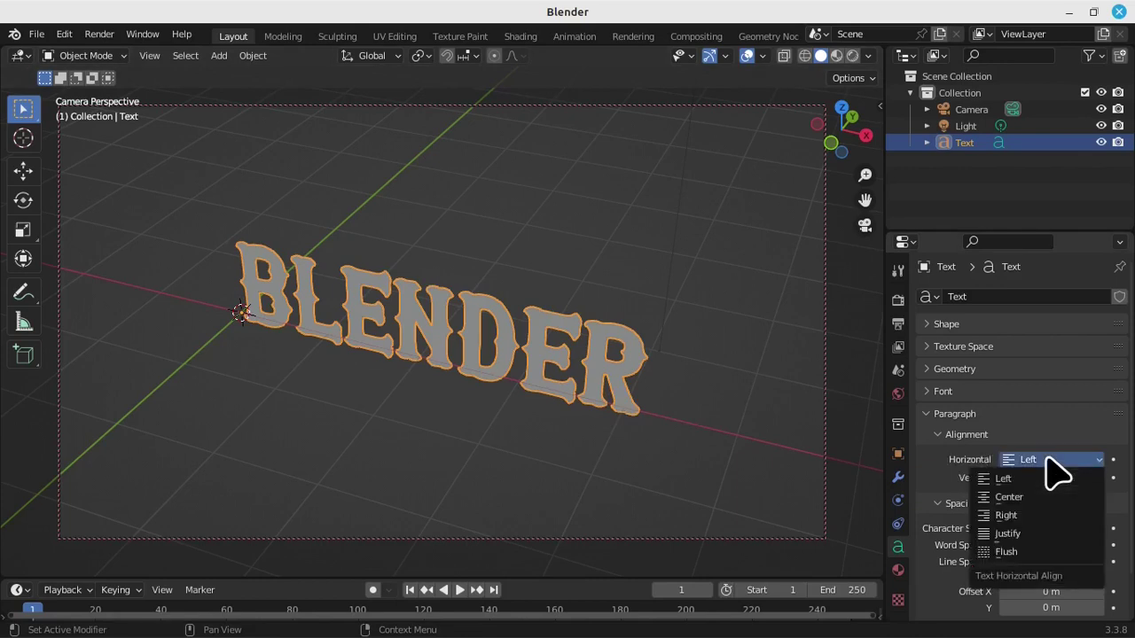
click(1020, 497)
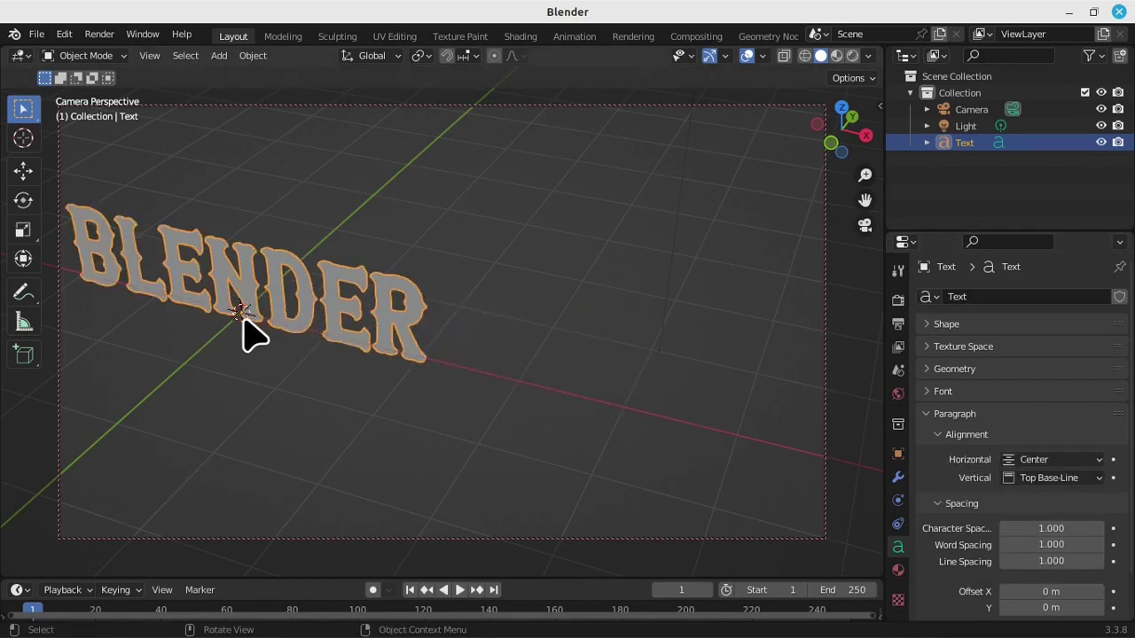
mouse_move(228, 292)
middle_down()
mouse_move(532, 355)
mouse_move(568, 337)
middle_up()
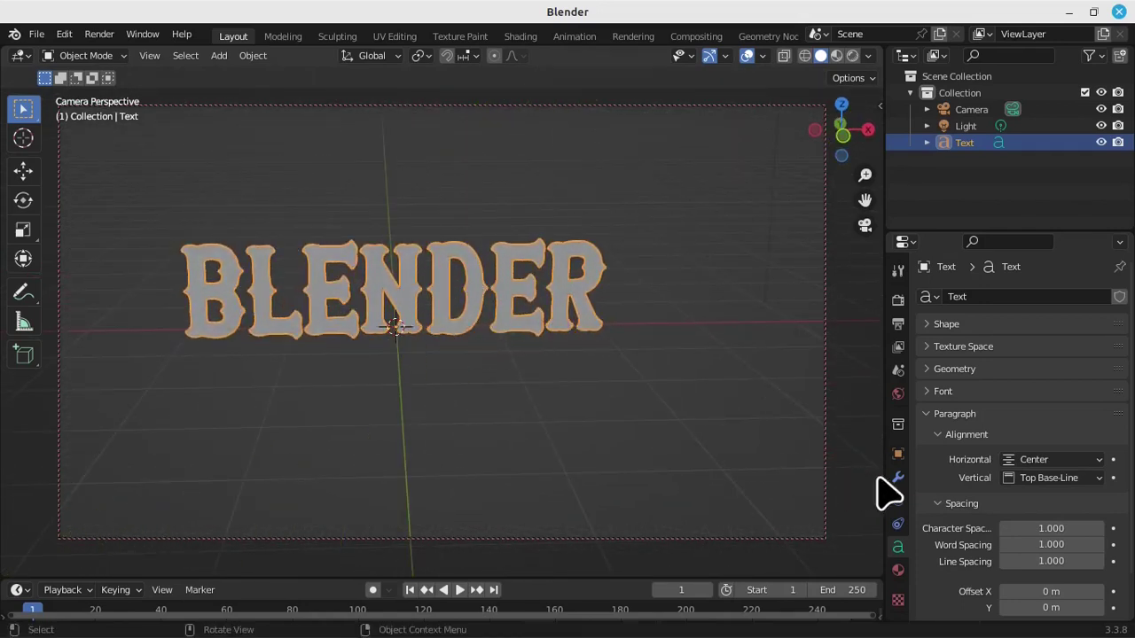
Try Center, Bottom, Bottom Base-Line and Top vertical alignments, settling on Top Base-Line.
click(1049, 478)
click(1042, 532)
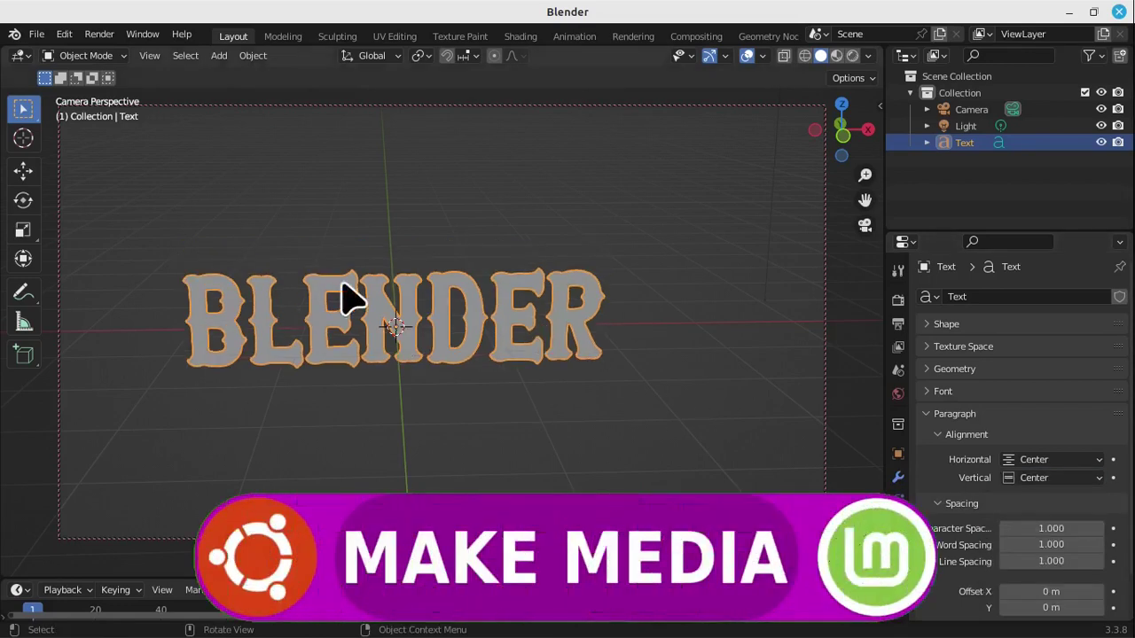
click(1031, 480)
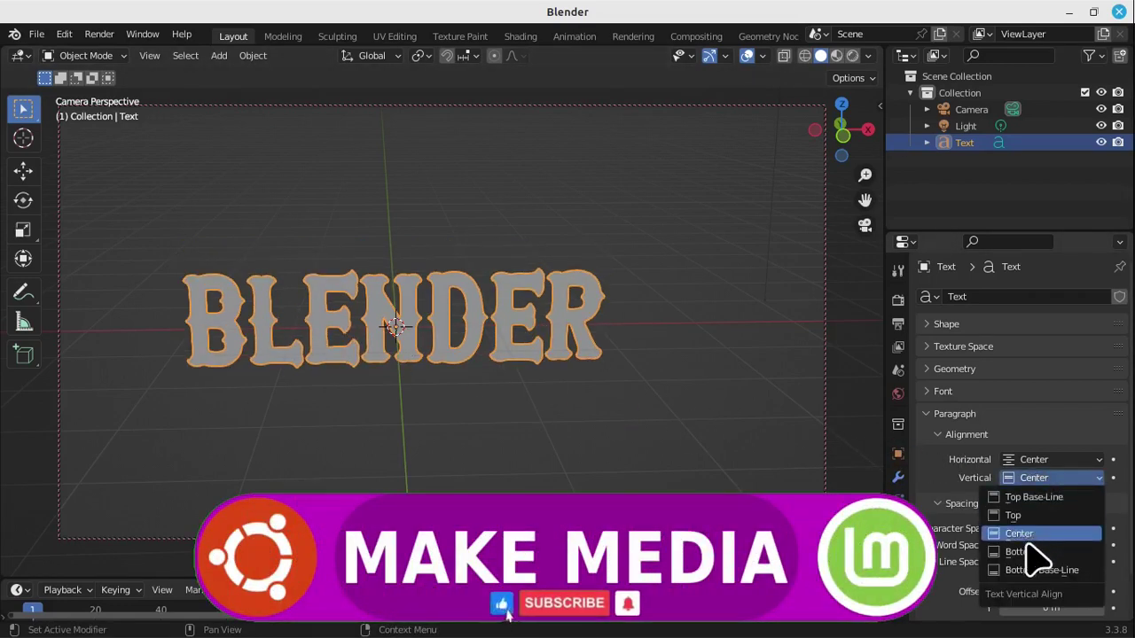
click(1033, 552)
click(1046, 478)
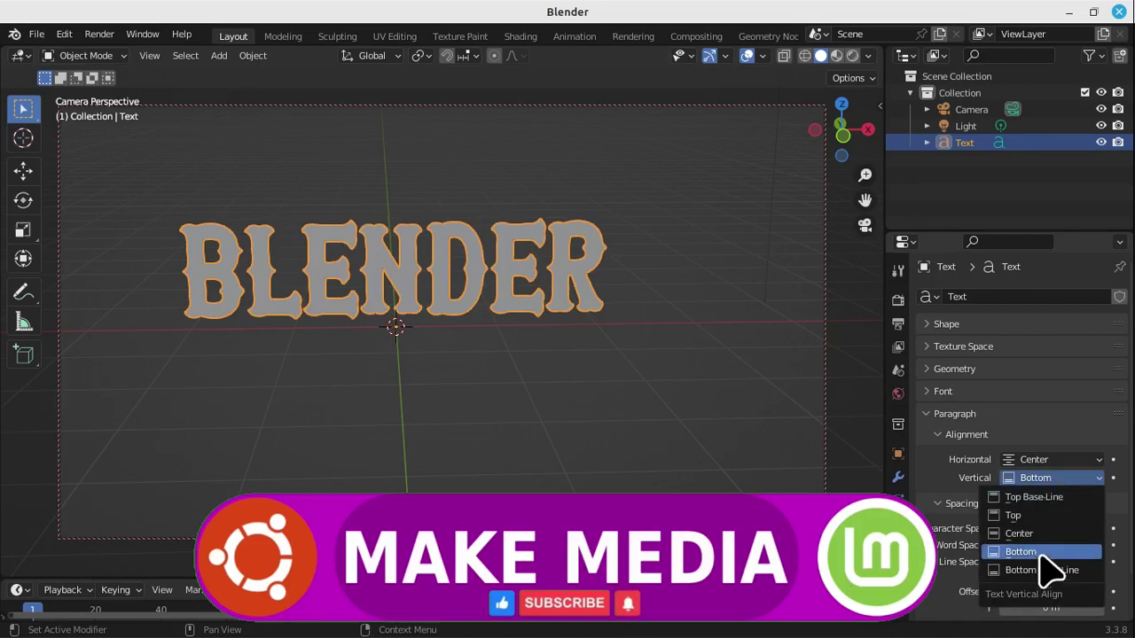
click(1042, 571)
click(1055, 479)
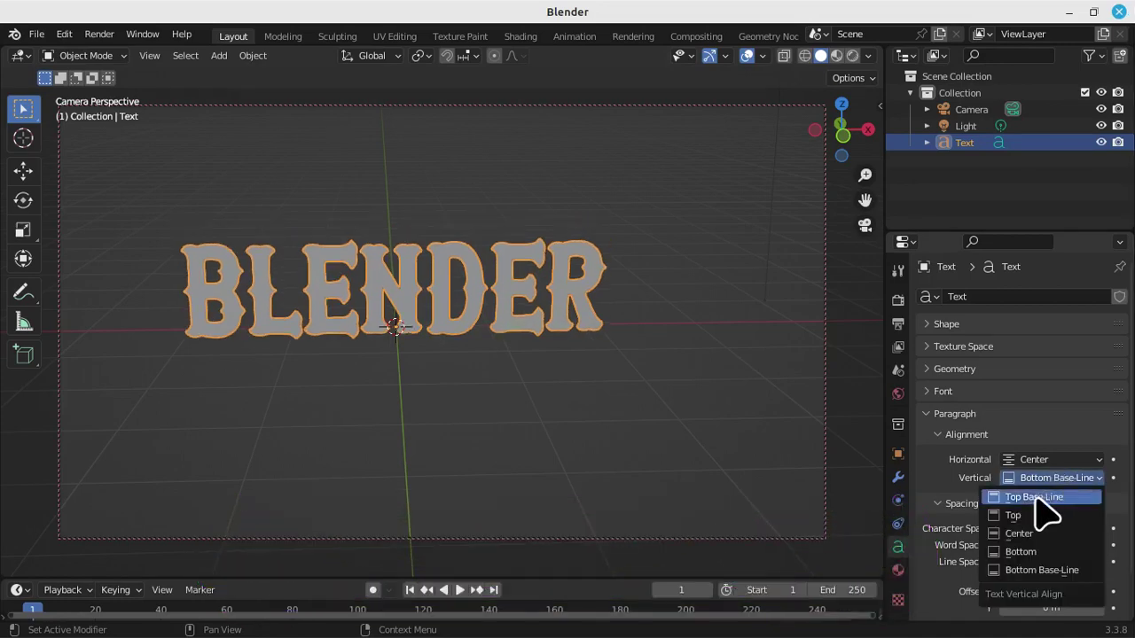
click(1042, 515)
click(1052, 485)
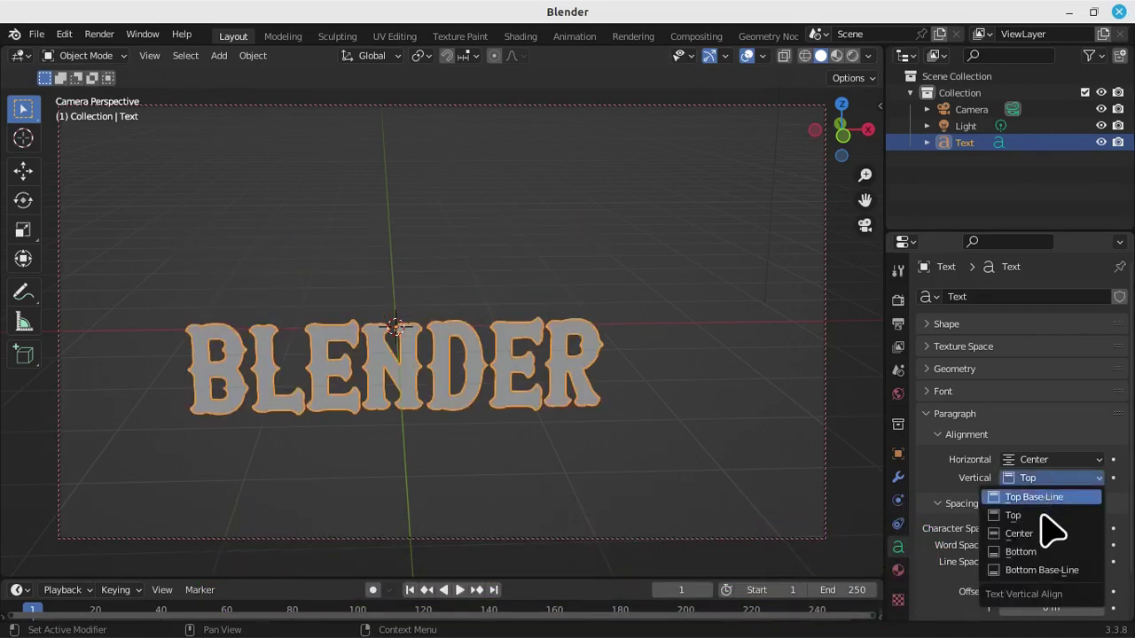
click(1037, 550)
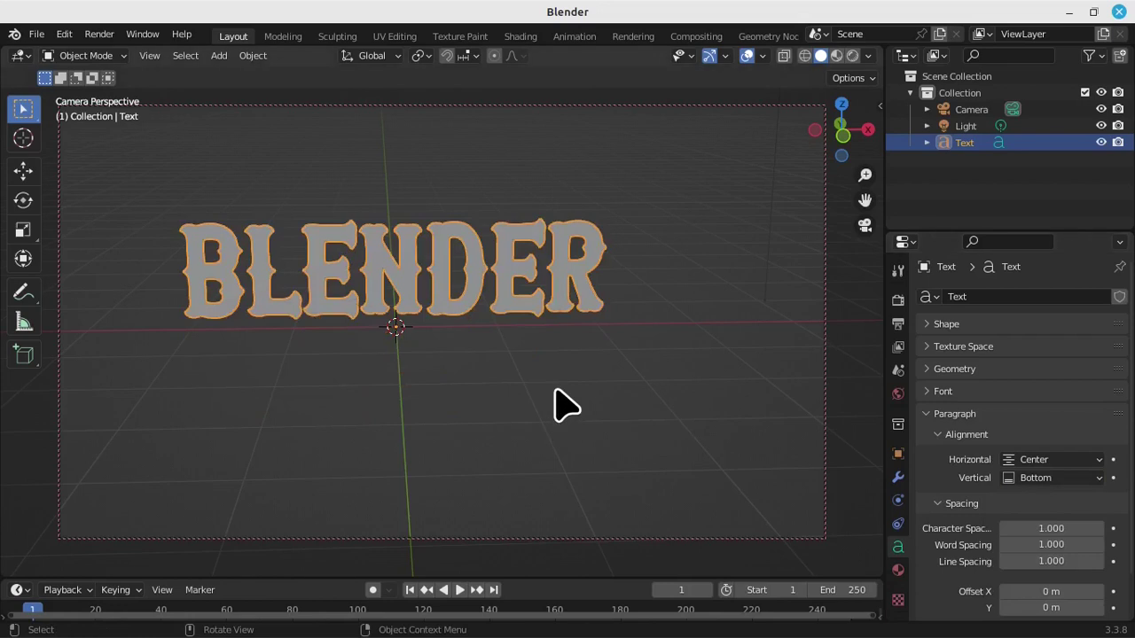
click(1057, 480)
click(1054, 498)
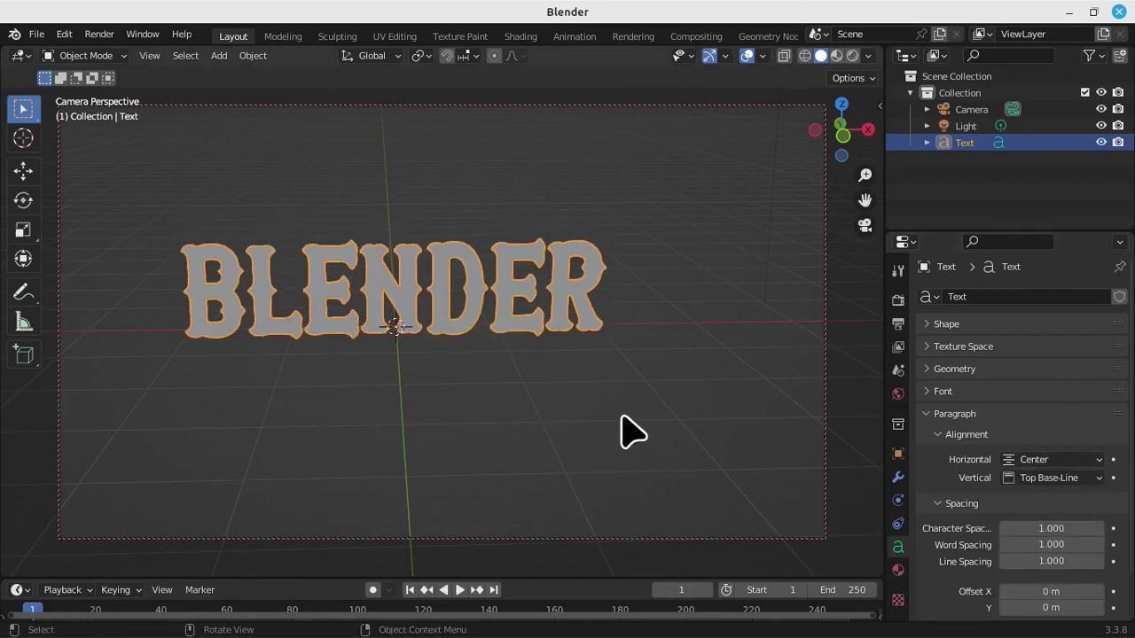
Test Right horizontal alignment, then return it to Center.
click(1099, 461)
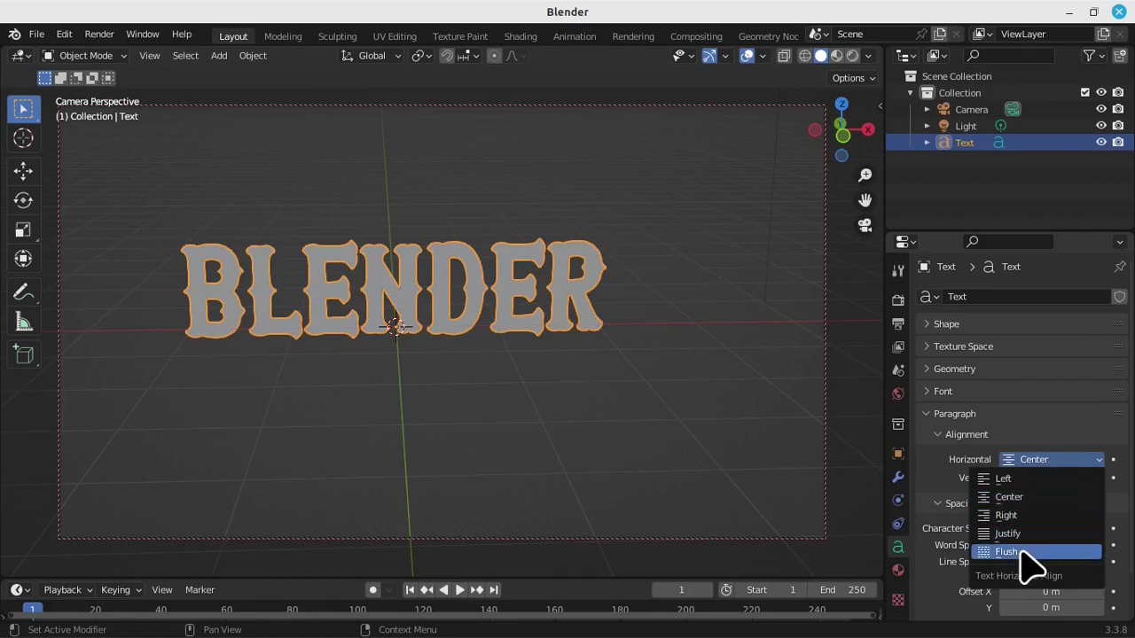
click(1019, 518)
click(1036, 460)
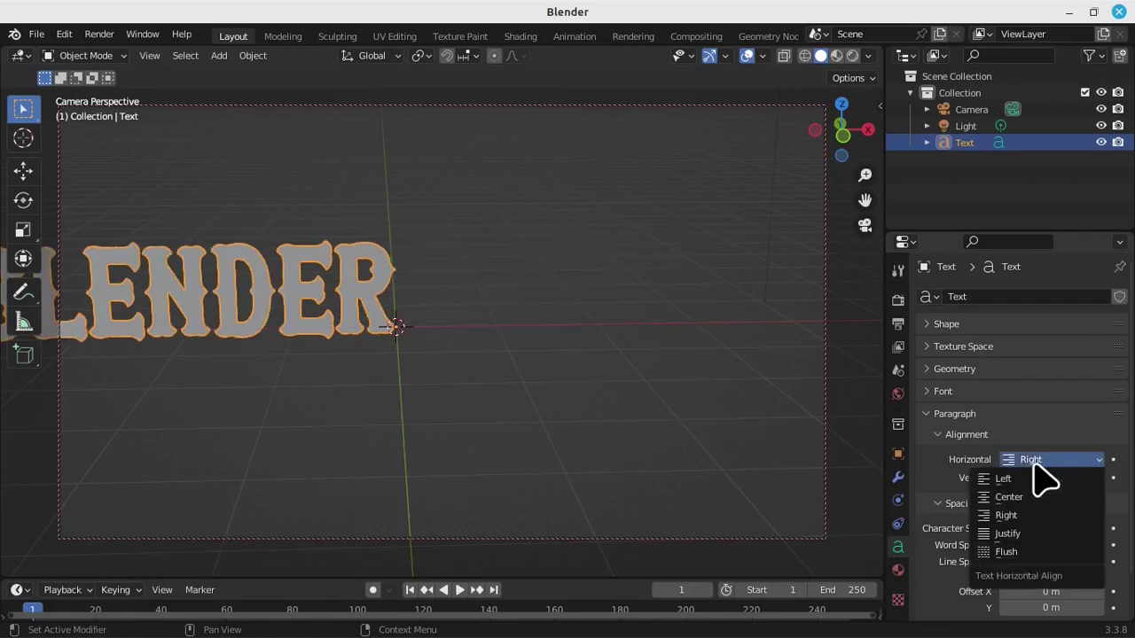
click(1020, 497)
scroll(947, 491, down, 2)
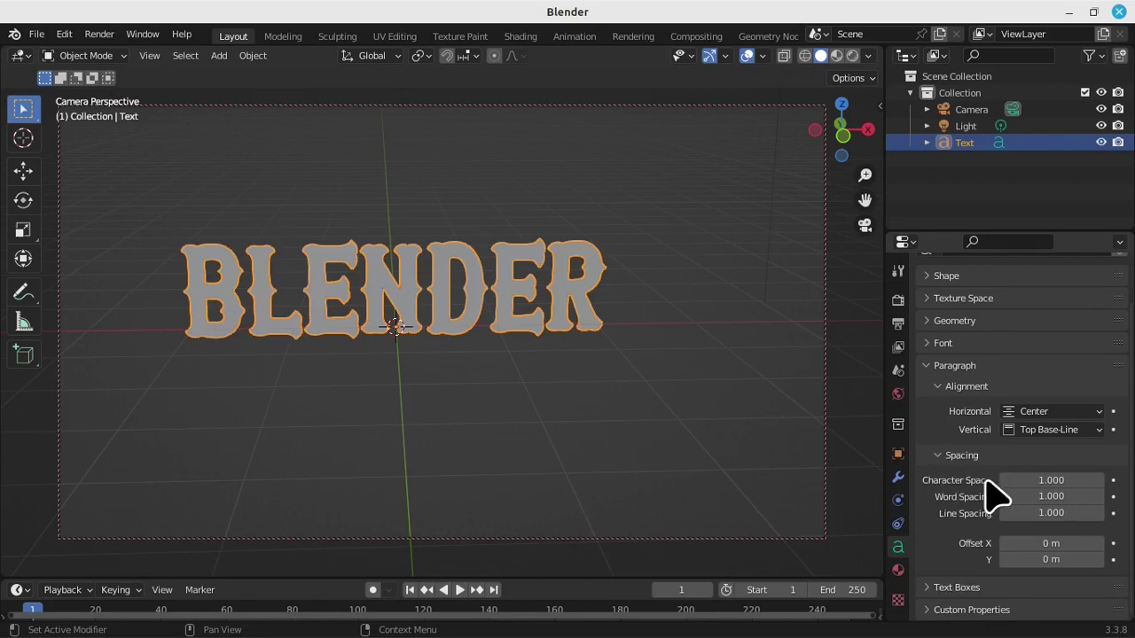
Widen the Properties area and return character and word spacing to 1.000.
drag(884, 458, 841, 459)
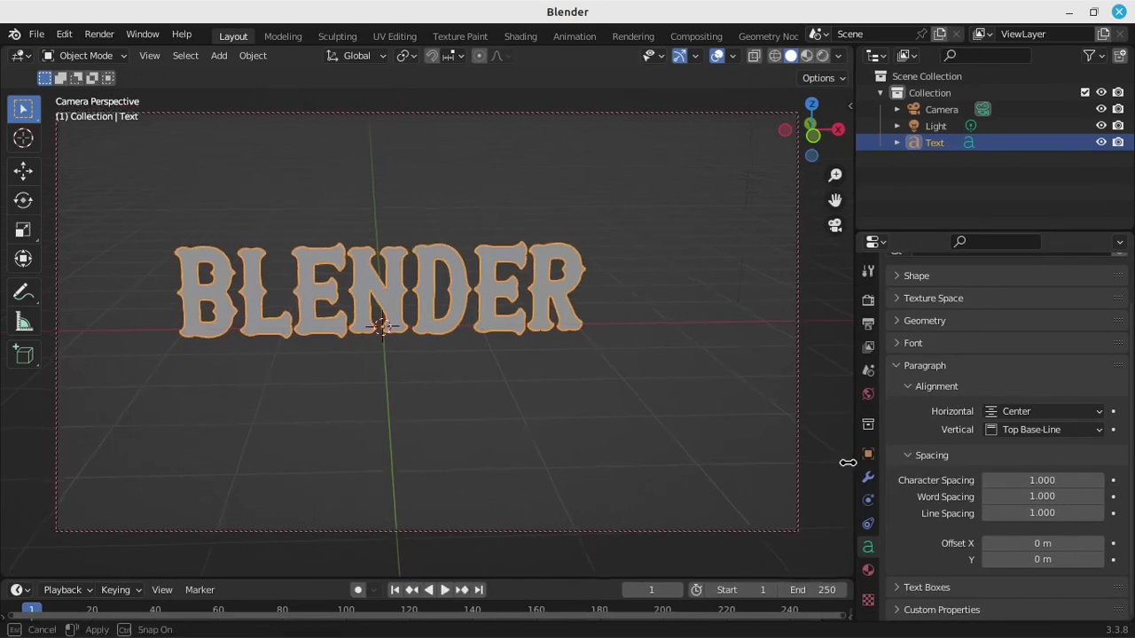
mouse_move(1026, 481)
mouse_down()
mouse_move(1090, 481)
mouse_move(1028, 480)
mouse_up()
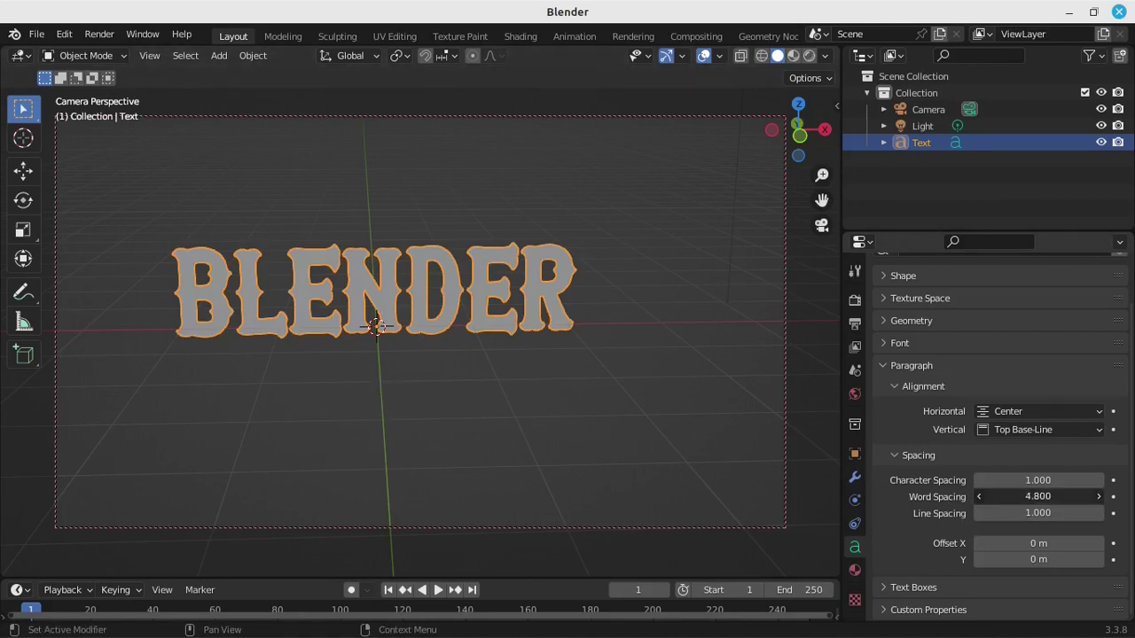
key(BackSpace)
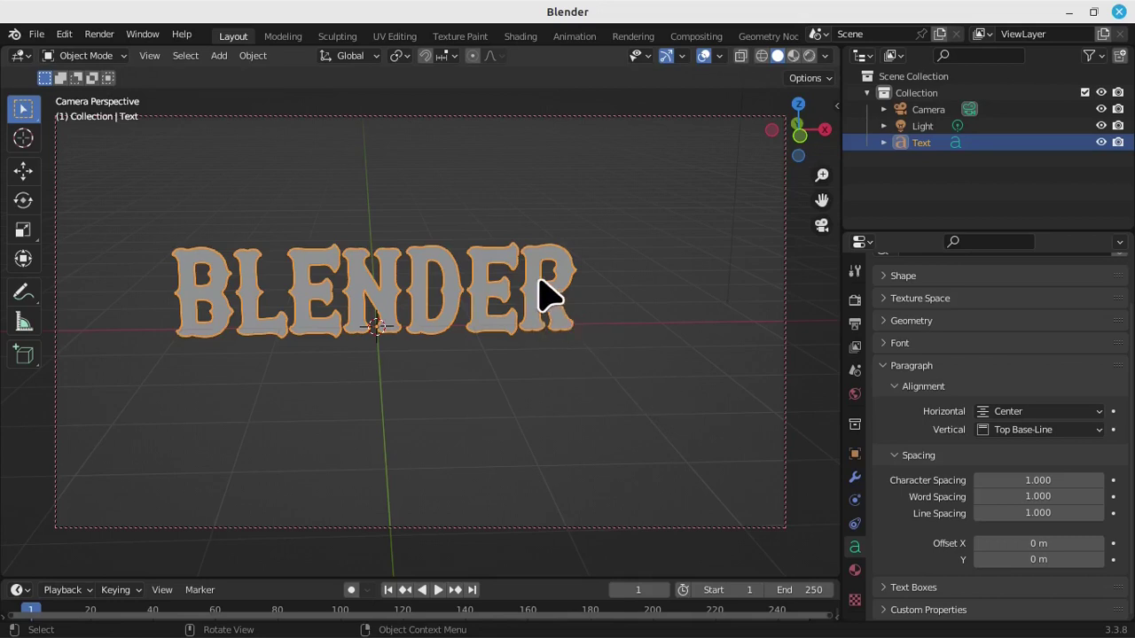
Add the trial words MAKE and NEDIA on a second line of the text.
key(Tab)
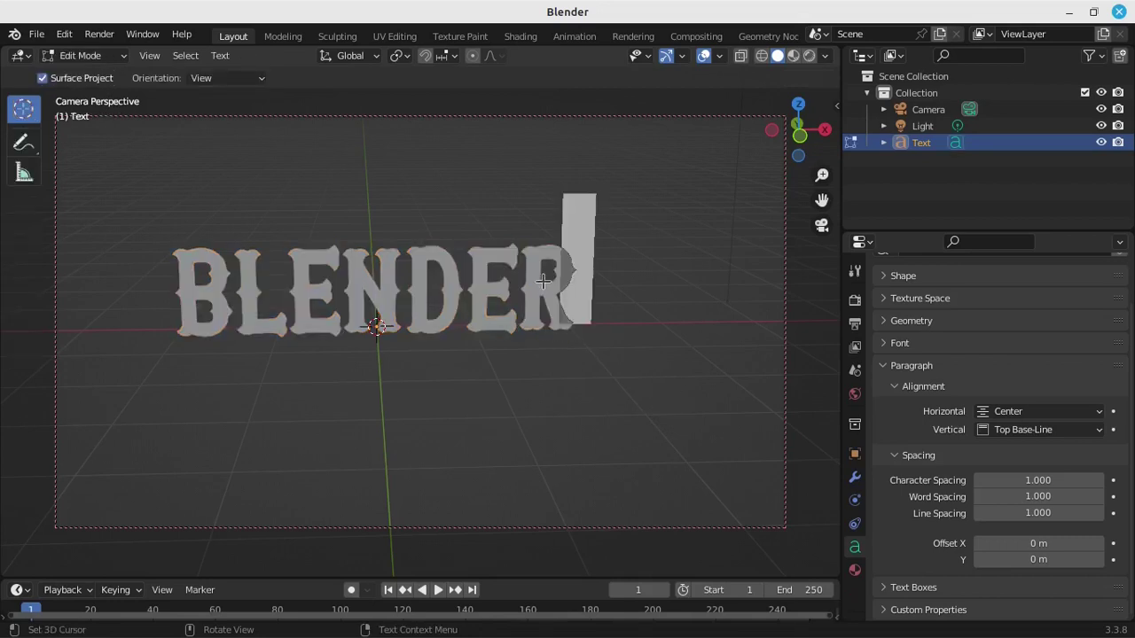
text( MA)
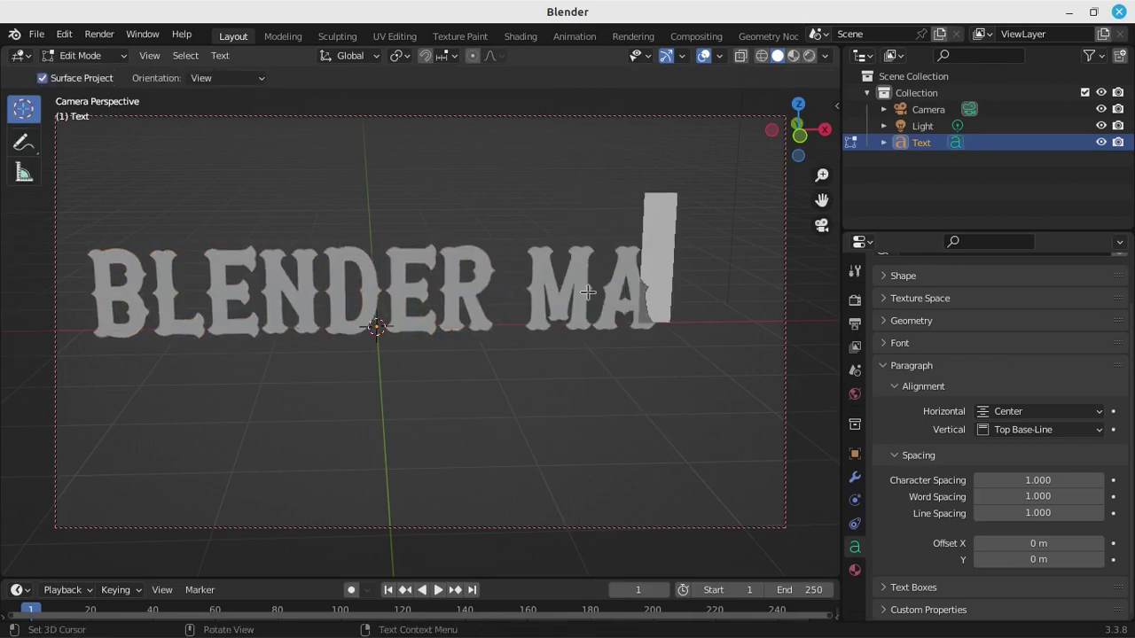
text(KE)
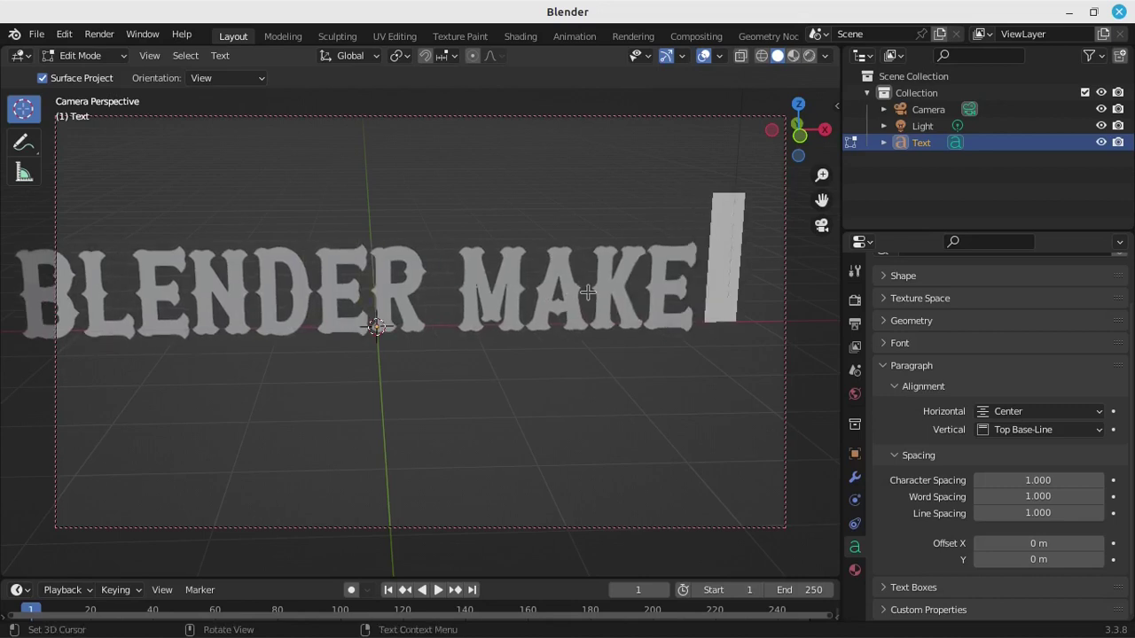
key(Return)
text(NEDIA)
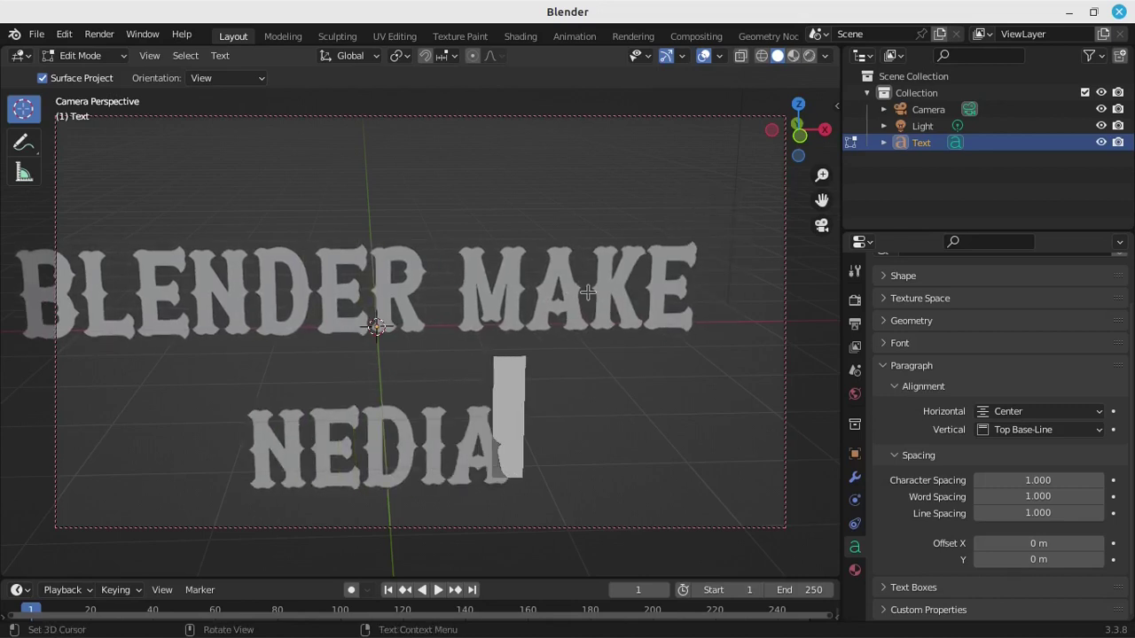
scroll(588, 291, down, 2)
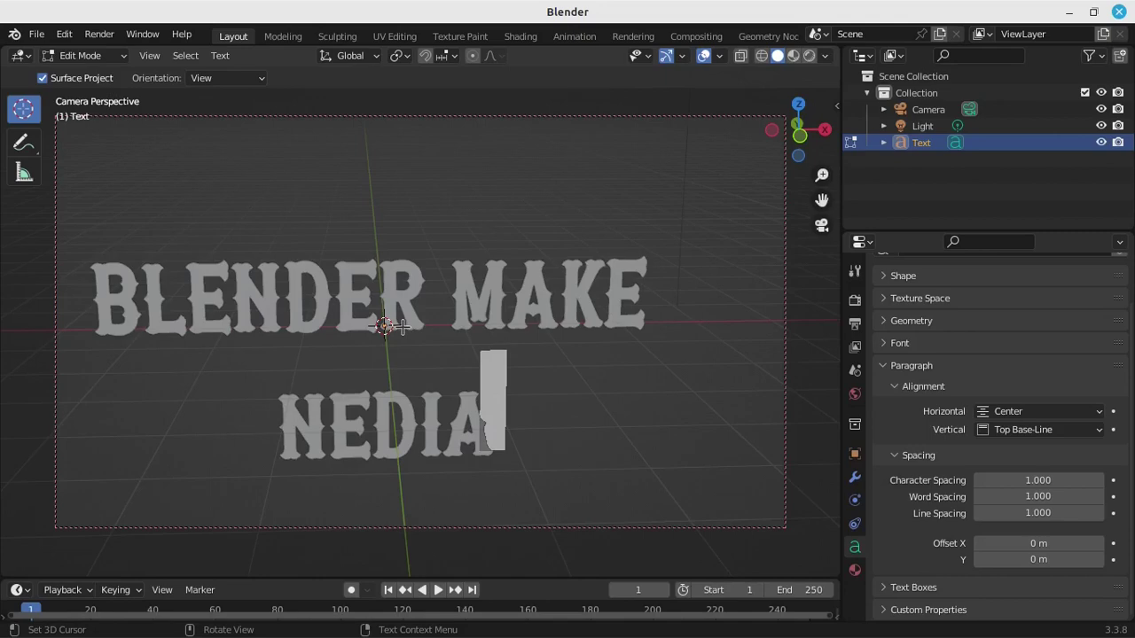
key(Tab)
Adjust word spacing and try tighter line spacing, restoring it to 0.900.
middle_drag(405, 319, 399, 306)
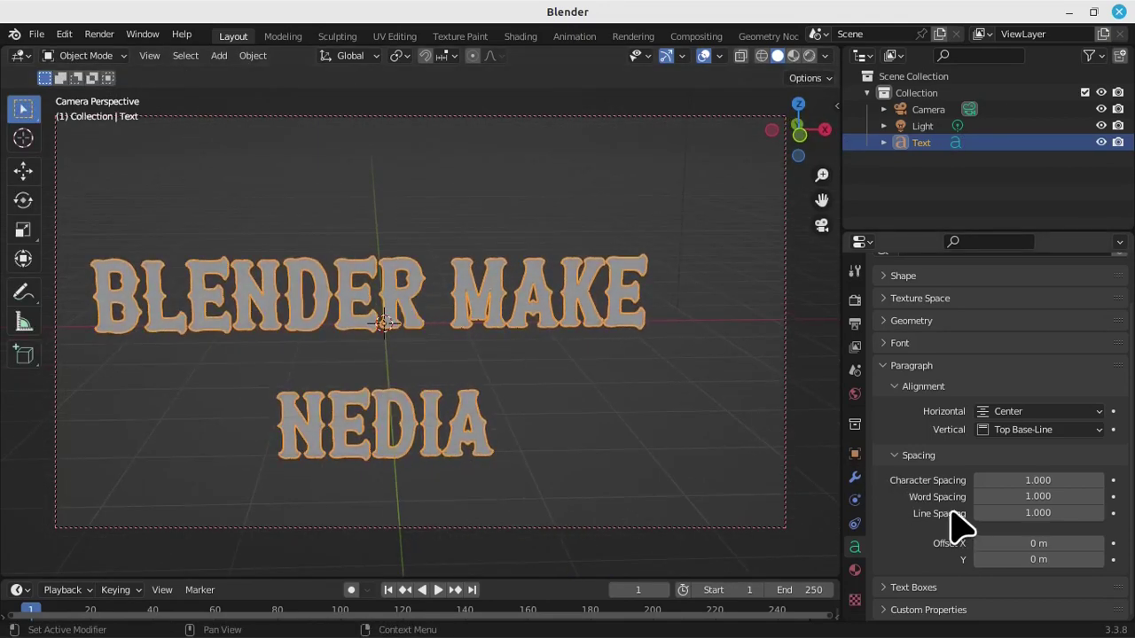
mouse_move(1038, 497)
mouse_down()
mouse_move(993, 496)
mouse_move(1060, 496)
mouse_move(1020, 496)
mouse_move(1020, 514)
mouse_up()
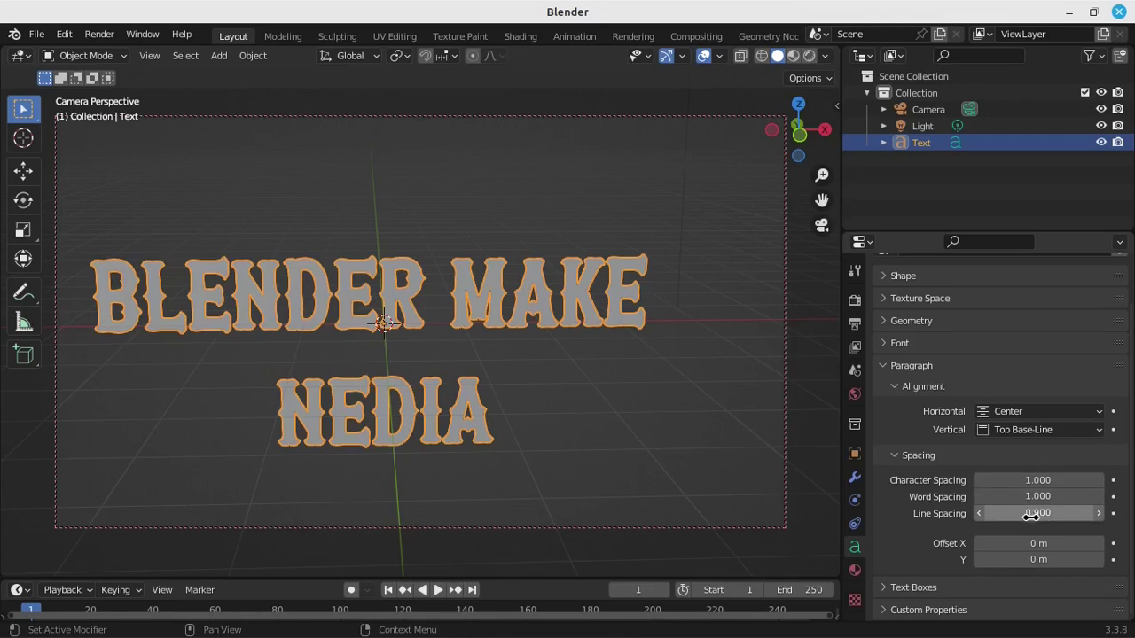
drag(1031, 515, 1010, 515)
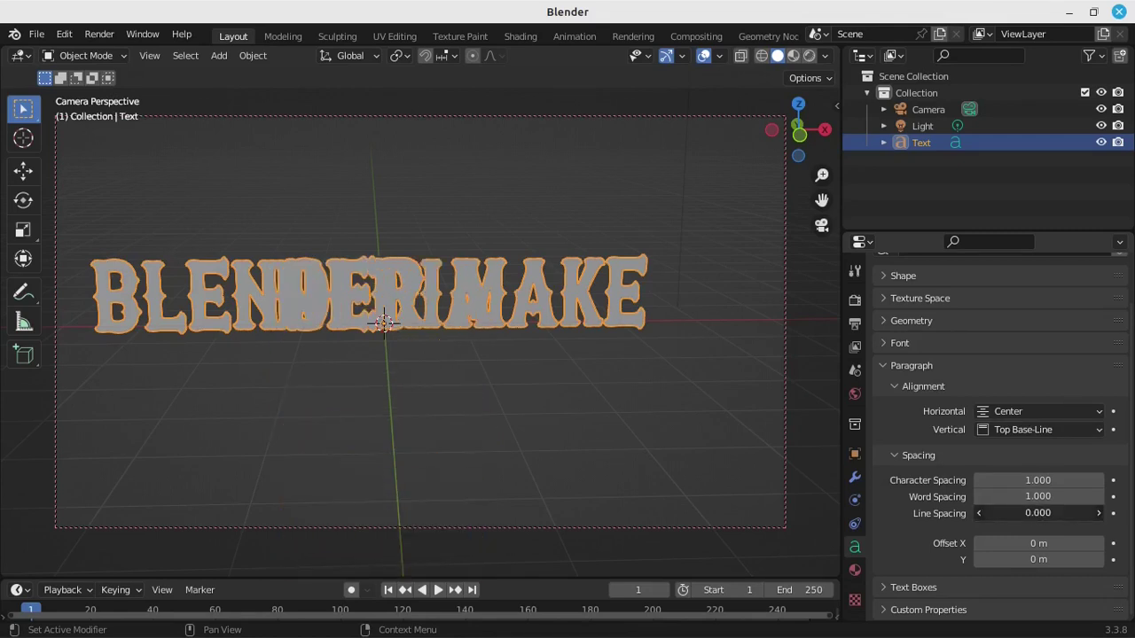
drag(1010, 514, 1033, 514)
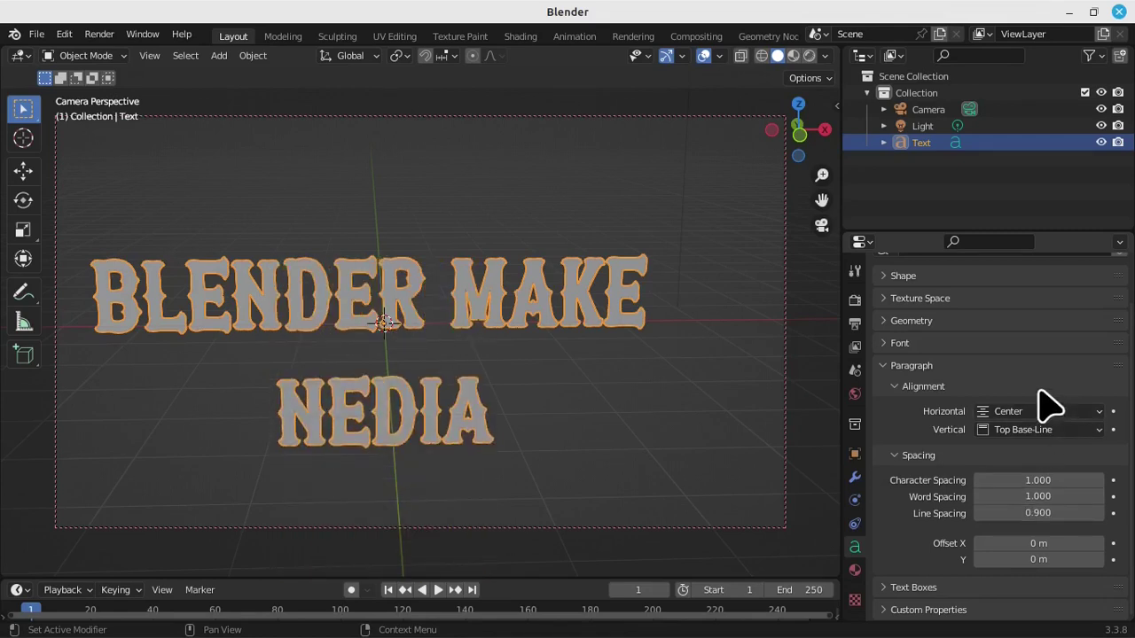
Delete the trial text so only BLENDER remains, and fold away Paragraph settings.
key(Tab)
key(BackSpace)
key(BackSpace)
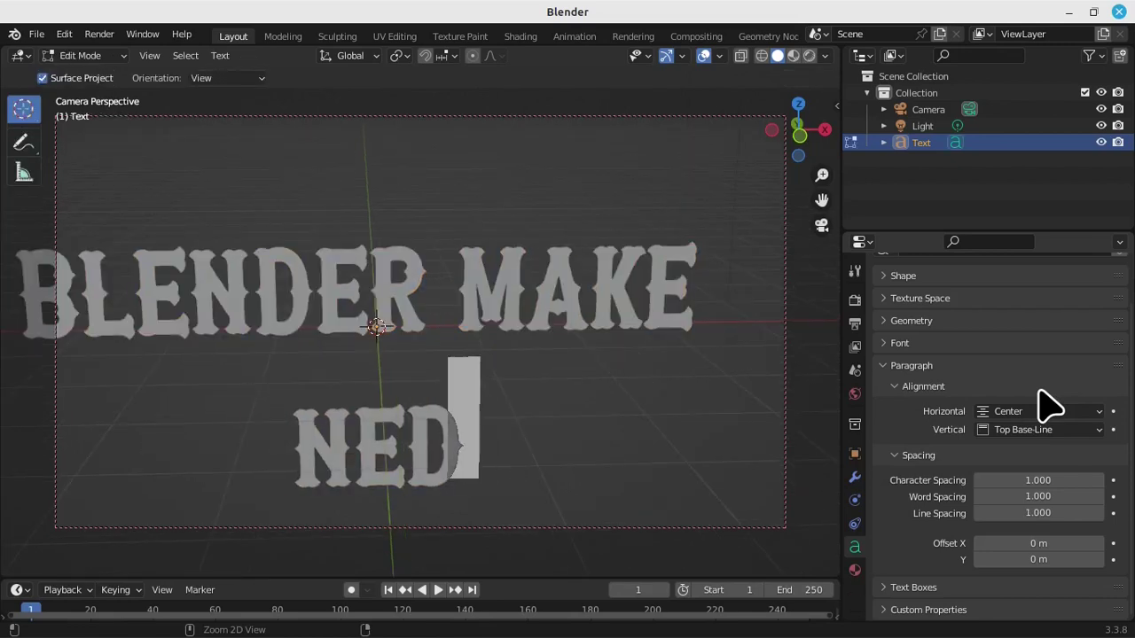
key(BackSpace)
click(891, 415)
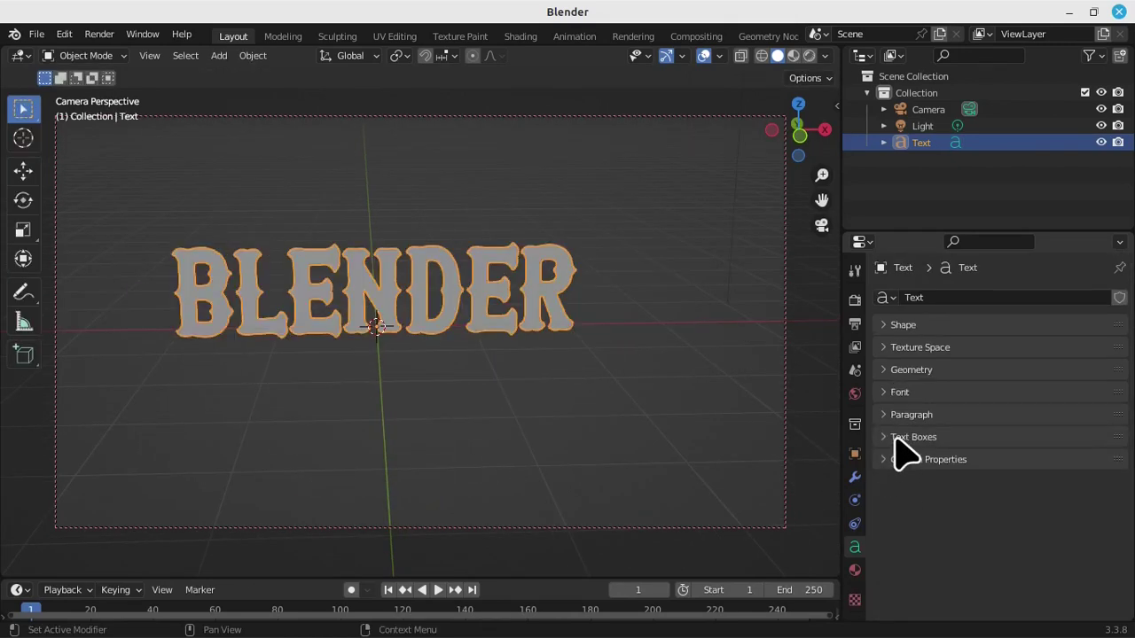
Expand the Geometry panel and box-select the text object.
click(891, 369)
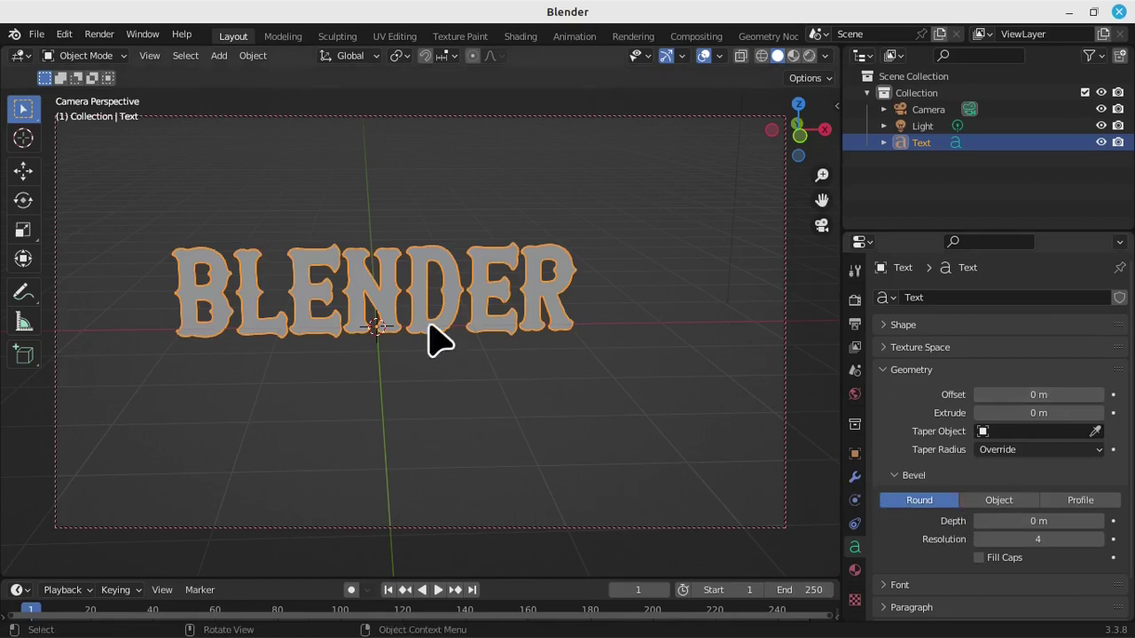
middle_drag(582, 296, 576, 312)
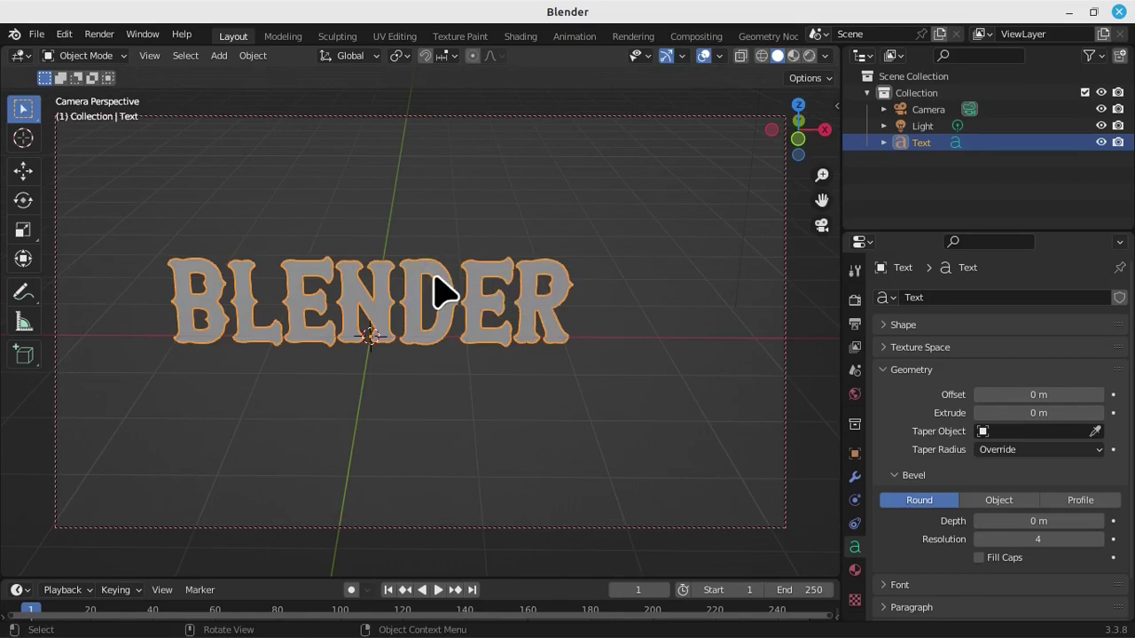
scroll(433, 280, up, 5)
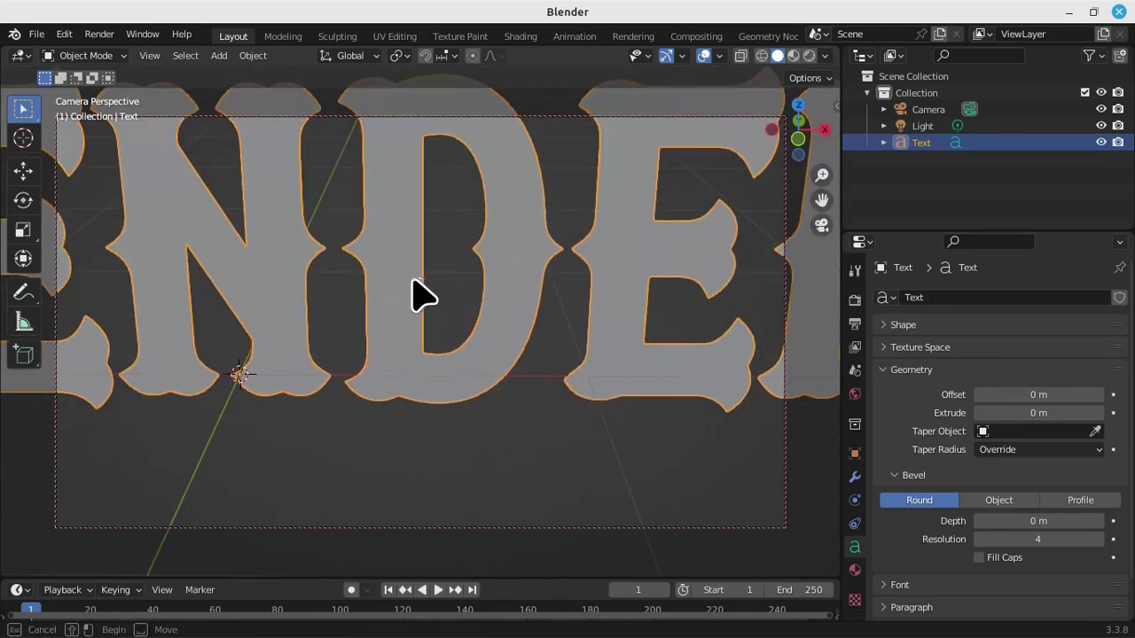
key(b)
drag(422, 327, 454, 328)
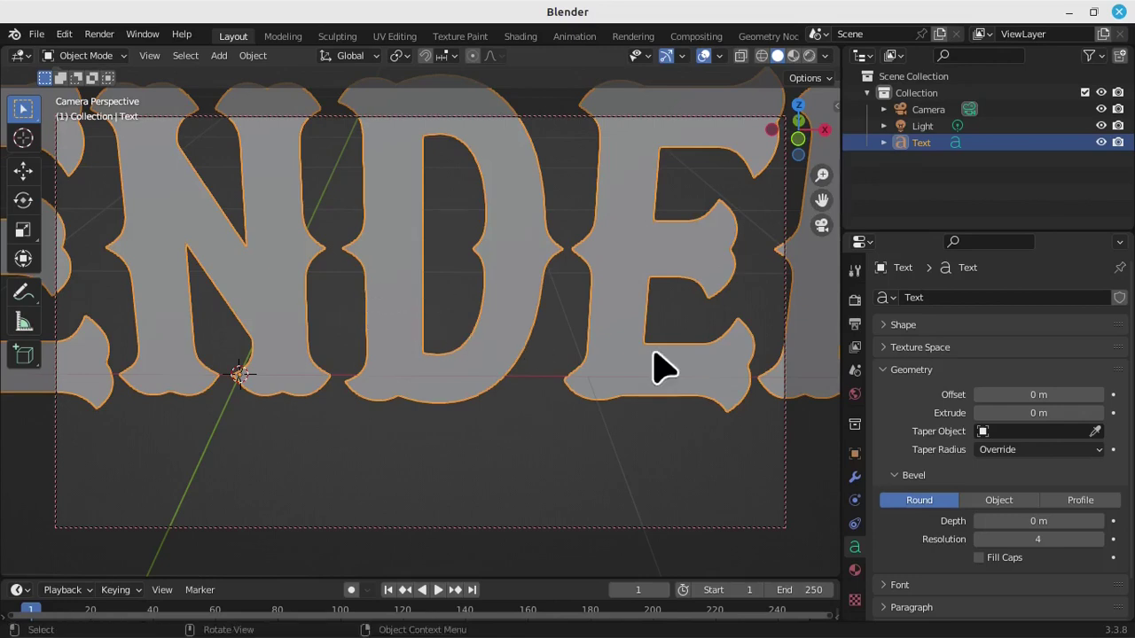
Raise the Offset to 0.02 m and back down to 0 m, viewing the text edge-on.
click(1098, 394)
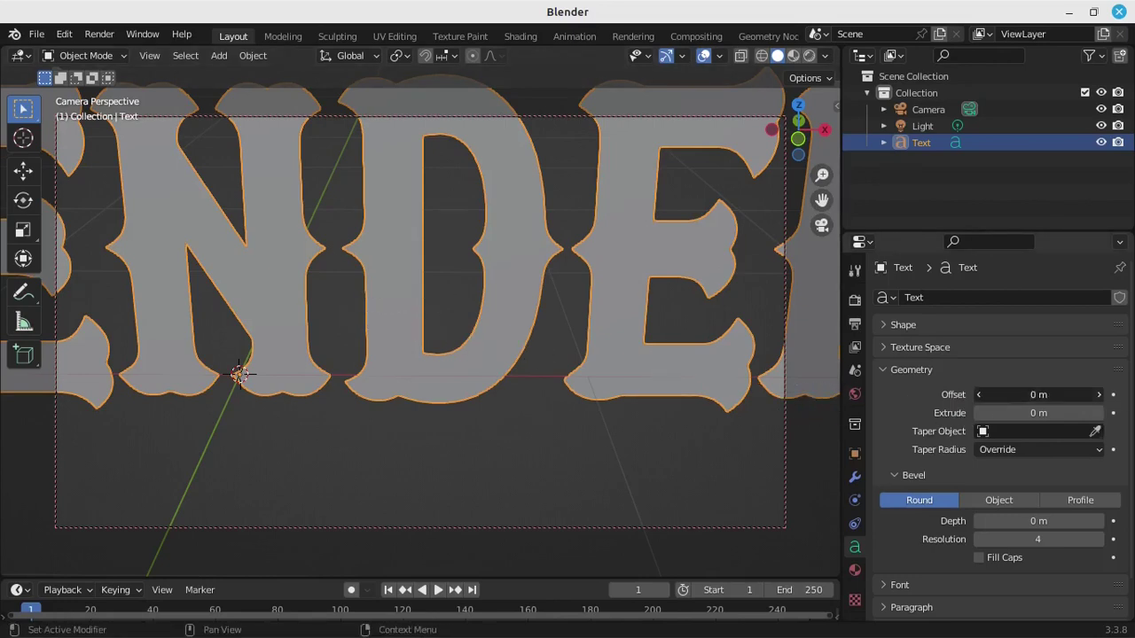
click(1100, 394)
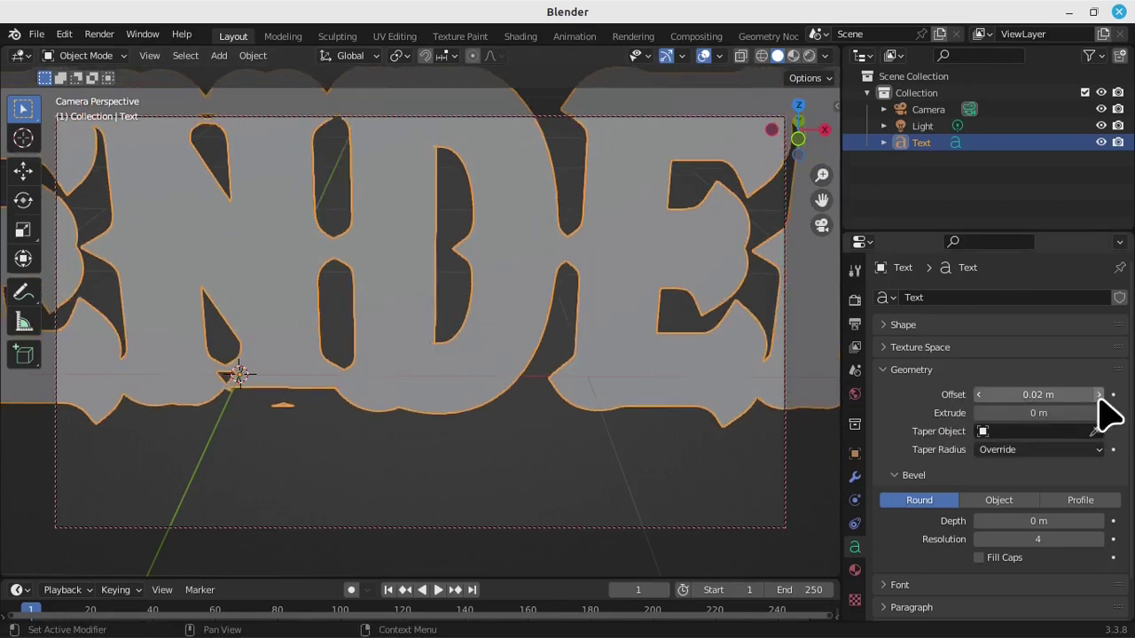
scroll(532, 350, down, 4)
scroll(532, 350, down, 2)
scroll(532, 350, up, 3)
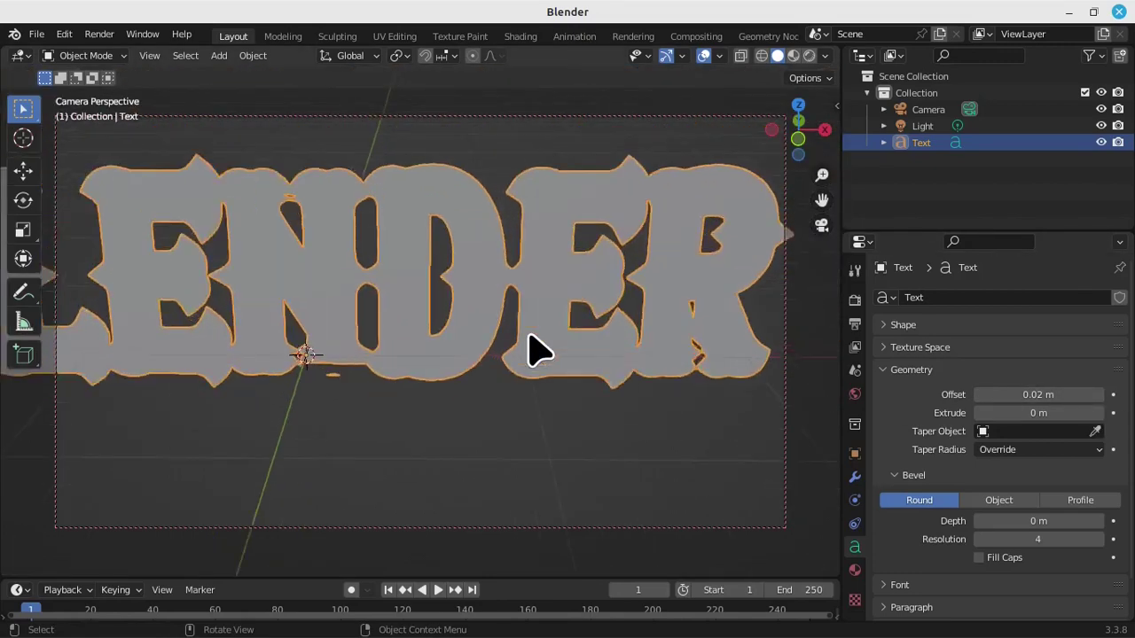
scroll(532, 351, up, 3)
click(978, 395)
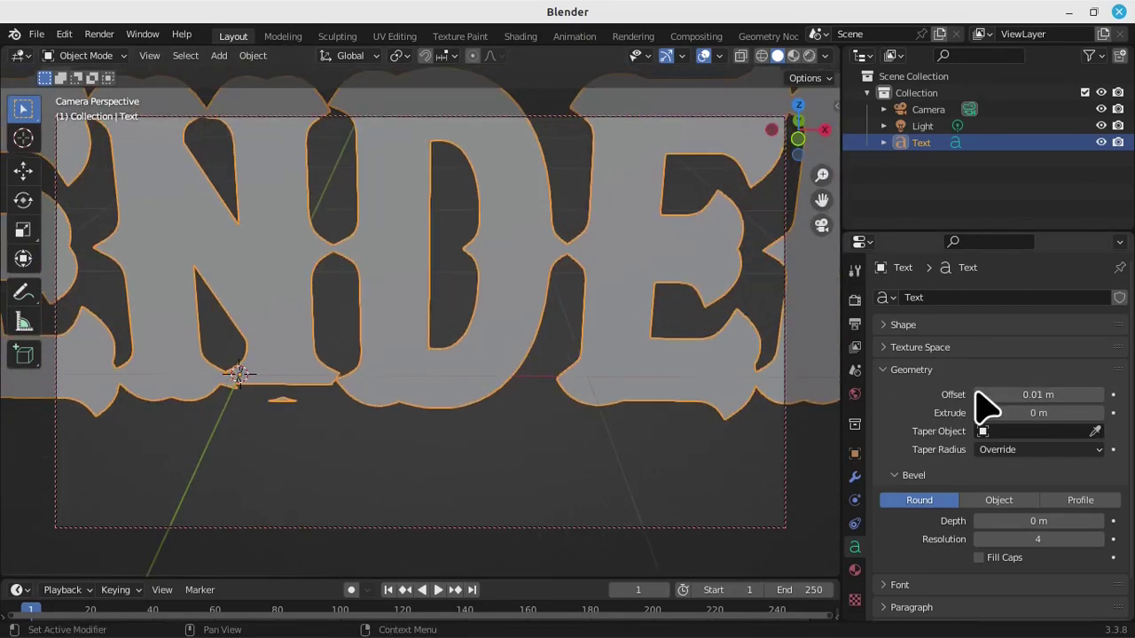
scroll(448, 362, down, 2)
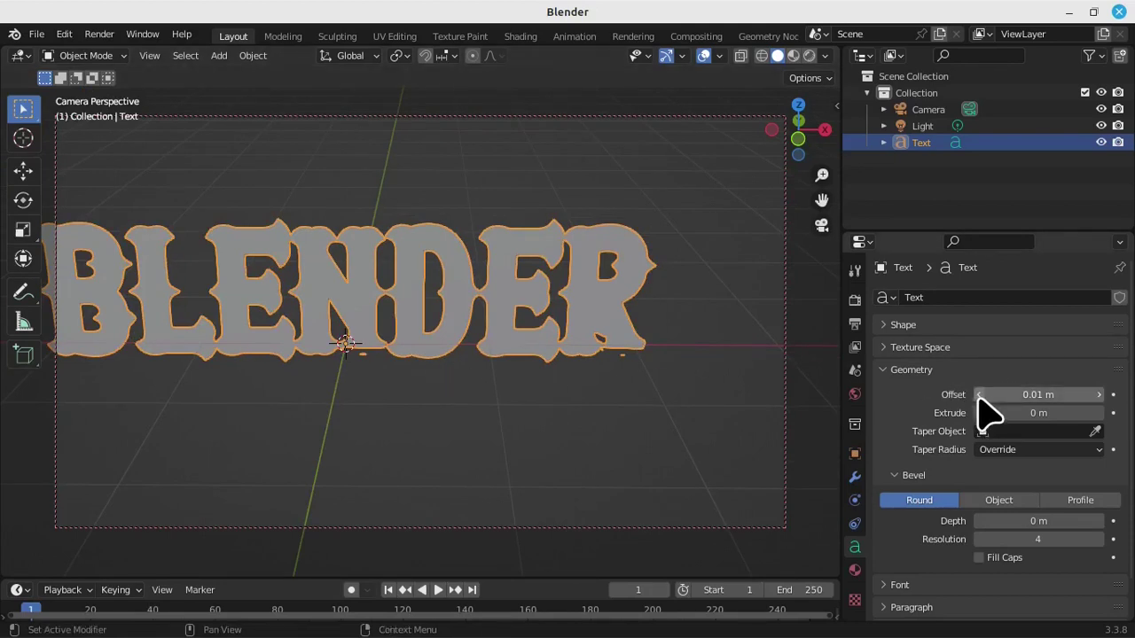
click(979, 396)
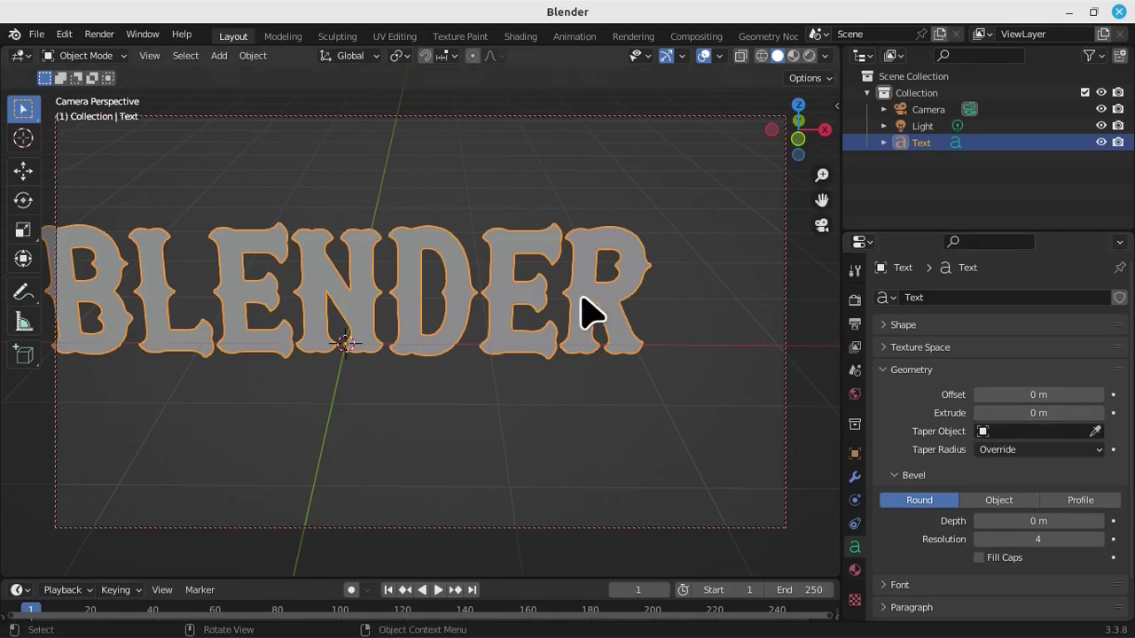
mouse_move(583, 300)
middle_down()
mouse_move(407, 328)
mouse_move(411, 335)
middle_up()
Reselect the text and raise its Extrude step by step to 0.1 m.
click(235, 348)
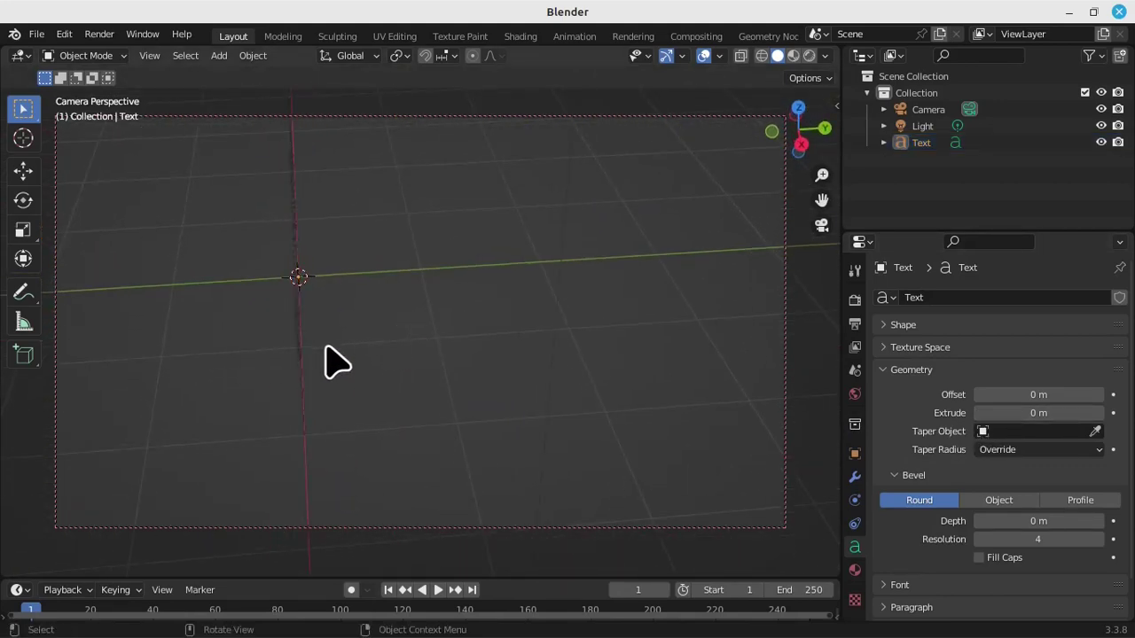
drag(233, 317, 435, 431)
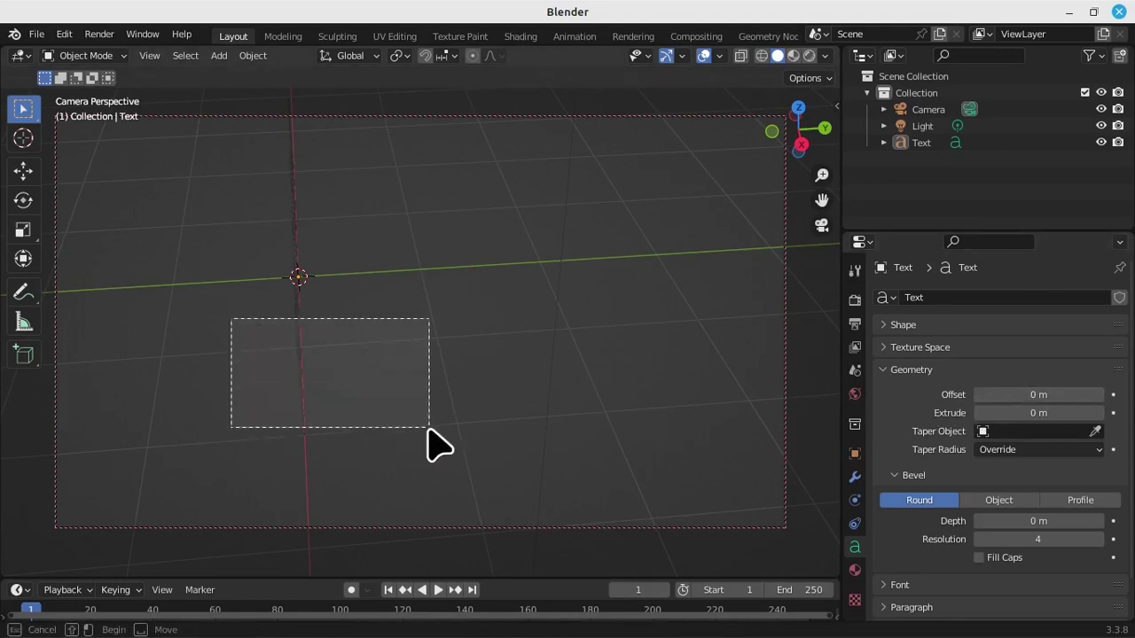
click(1094, 413)
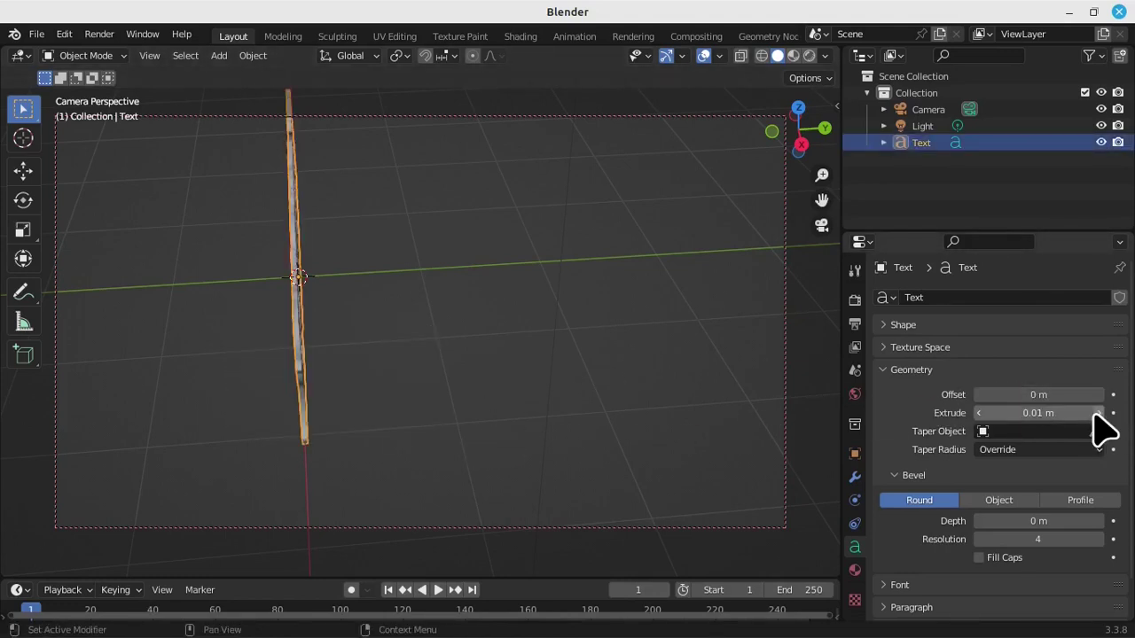
click(1097, 414)
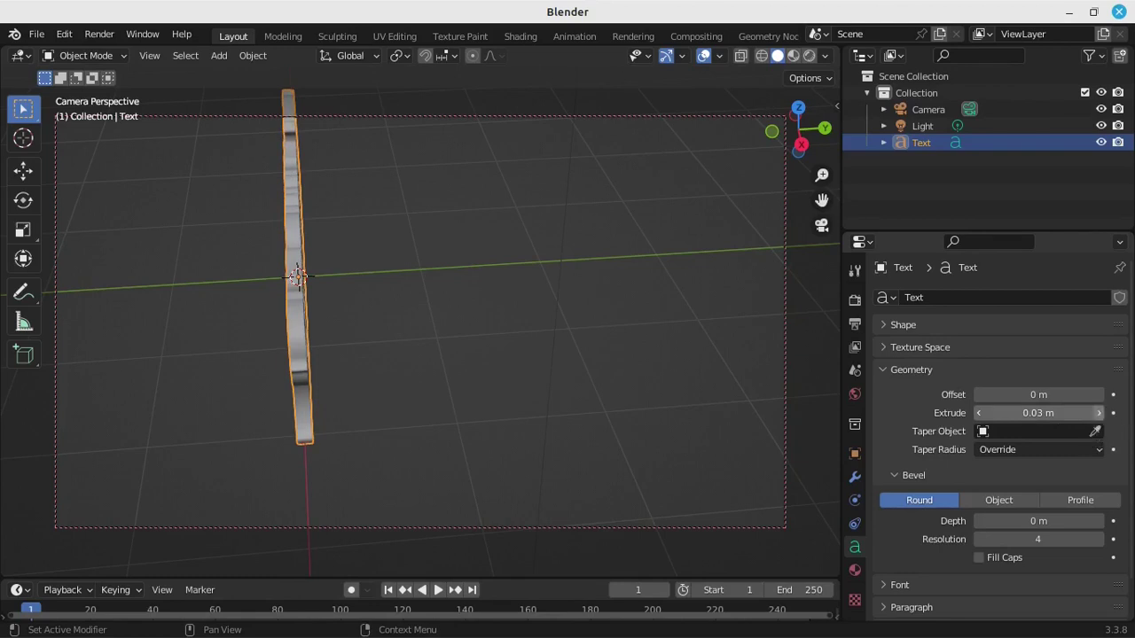
click(1099, 413)
click(1099, 413)
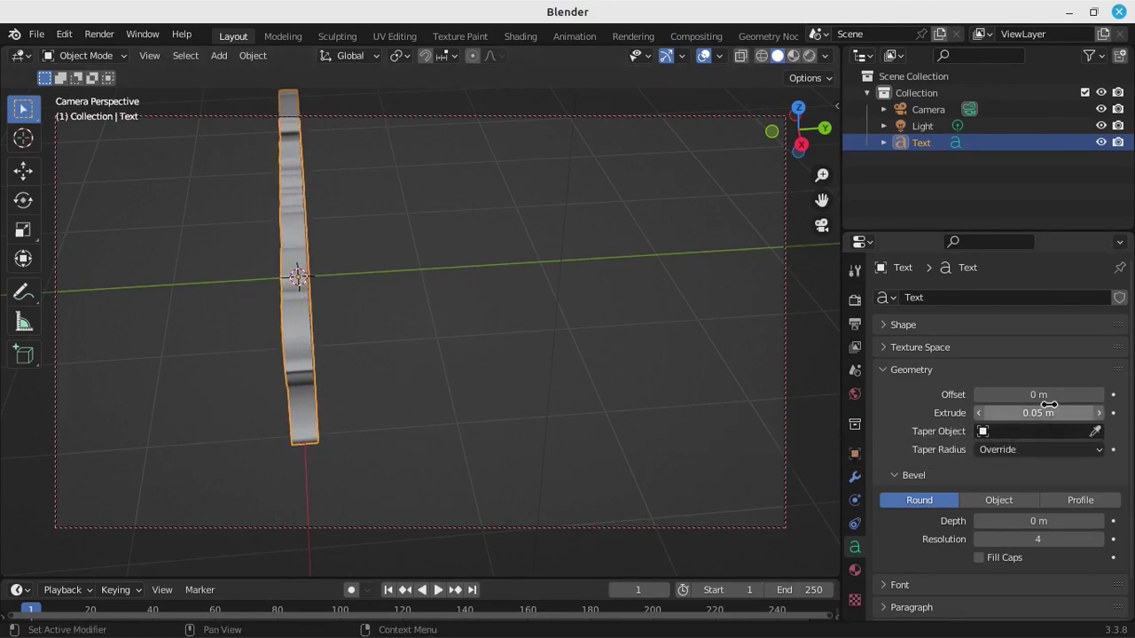
mouse_move(250, 376)
middle_down()
mouse_move(315, 370)
mouse_move(297, 337)
middle_up()
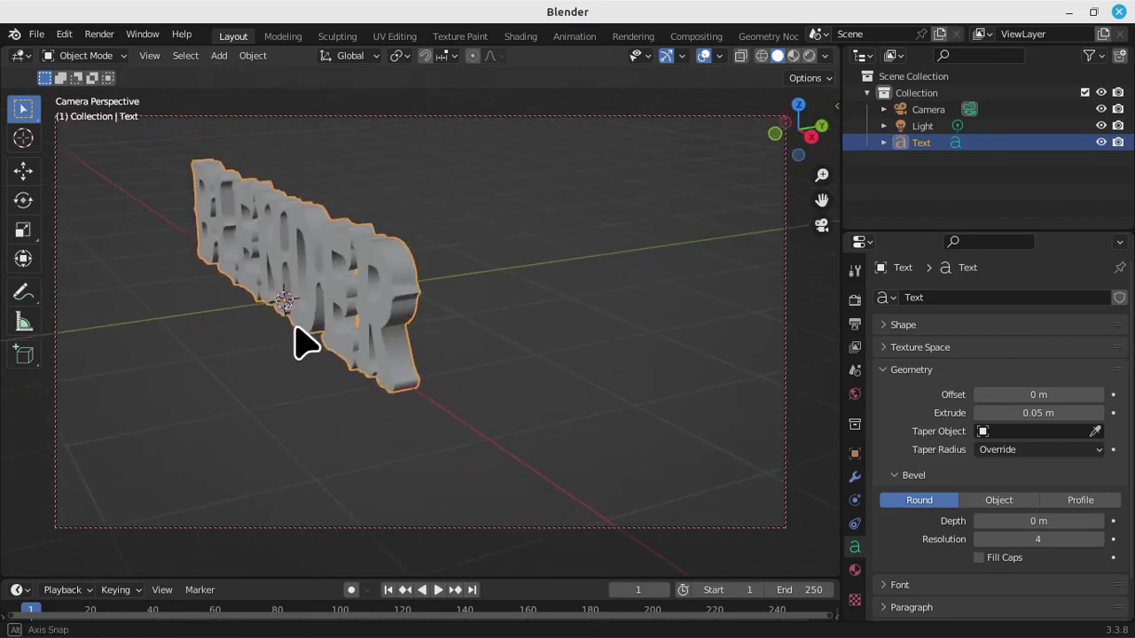
scroll(417, 323, up, 3)
scroll(396, 321, up, 2)
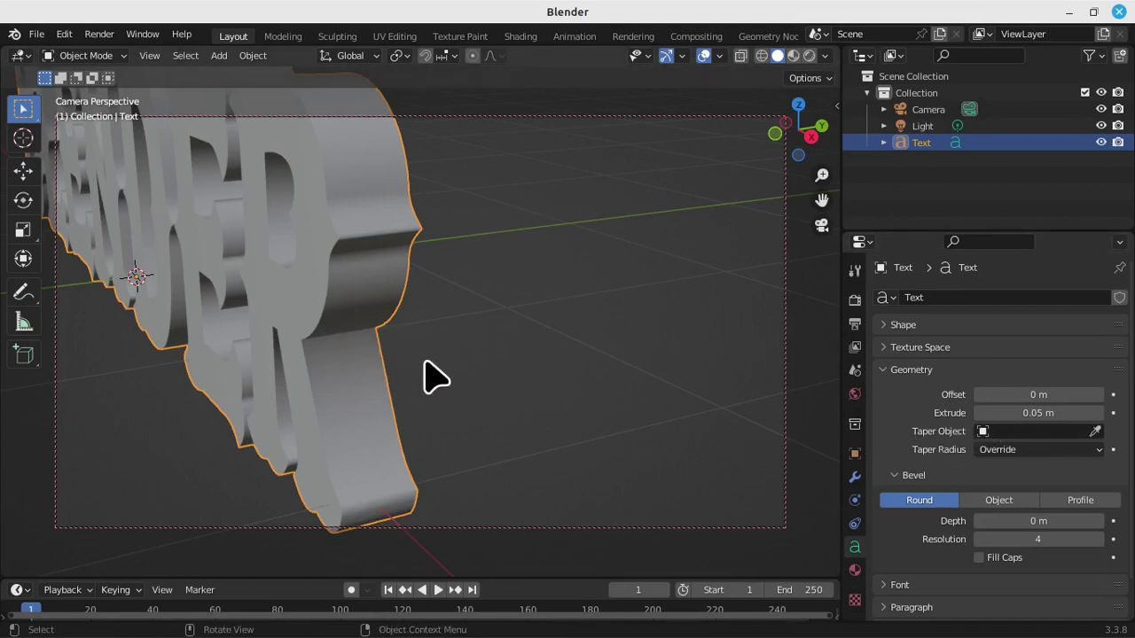
scroll(429, 365, down, 3)
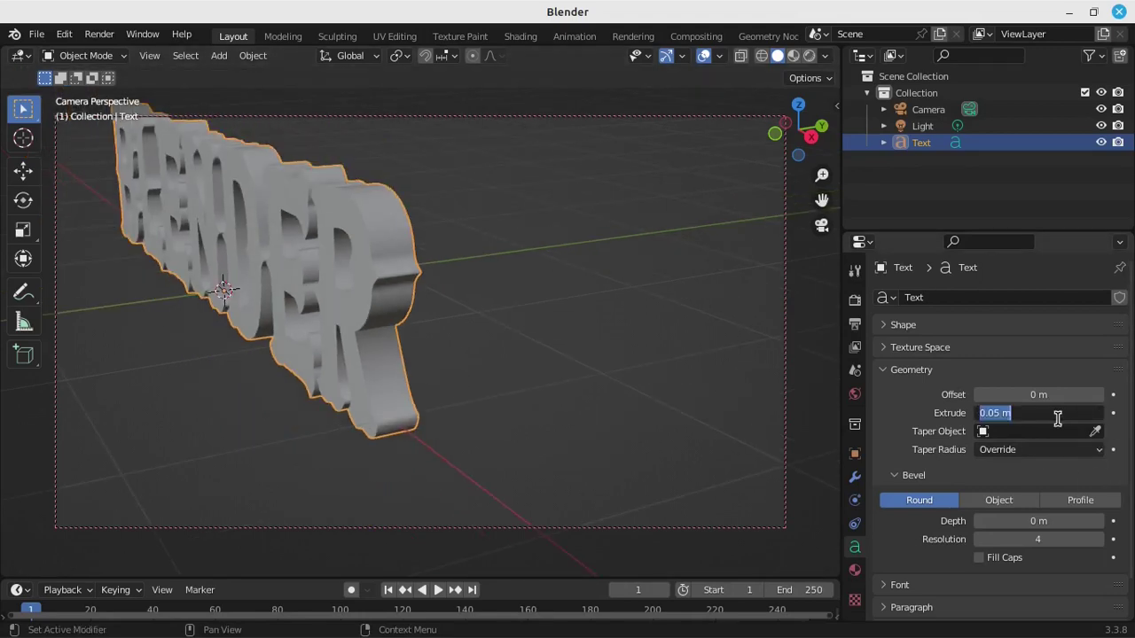
text(0.1)
key(Return)
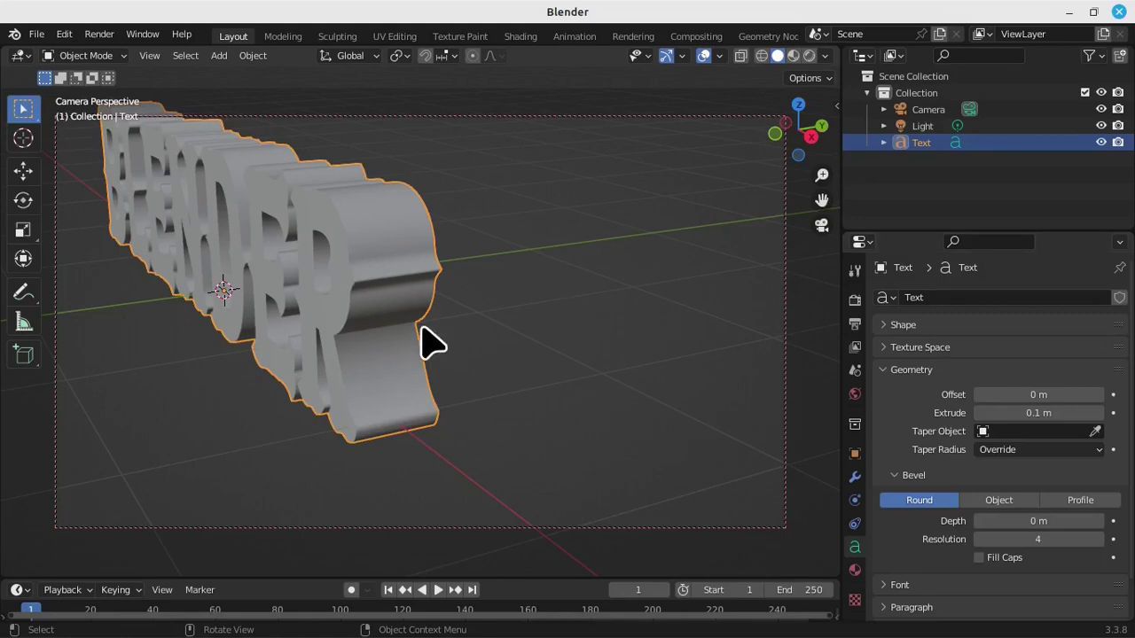
mouse_move(337, 314)
middle_down()
mouse_move(455, 251)
mouse_move(342, 309)
middle_up()
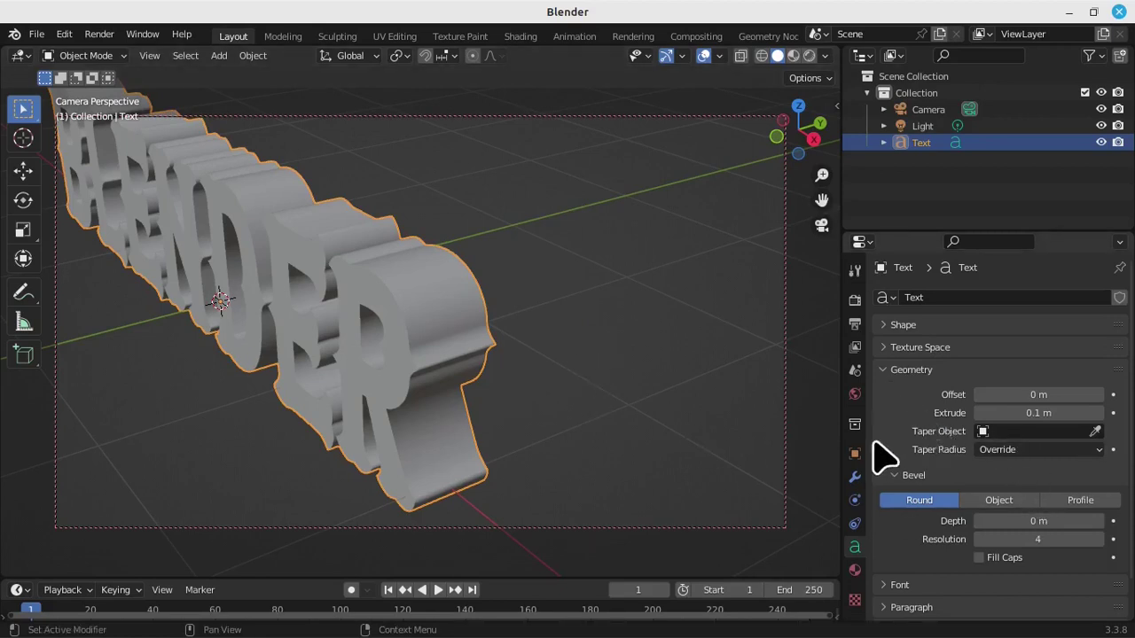
scroll(891, 514, down, 2)
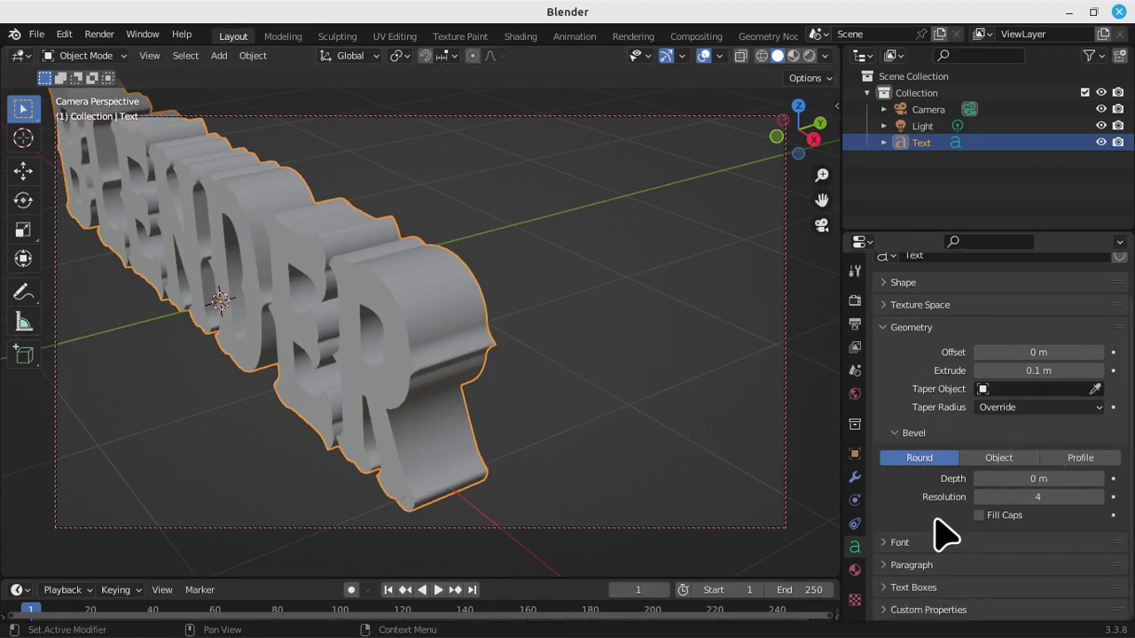
scroll(424, 330, up, 3)
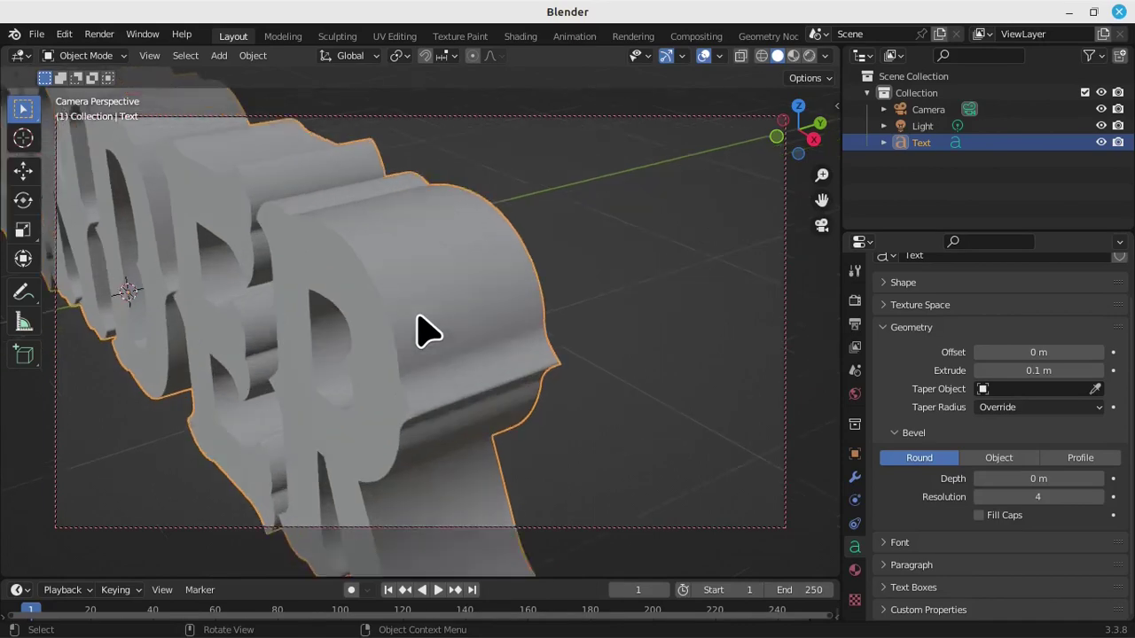
scroll(424, 329, up, 3)
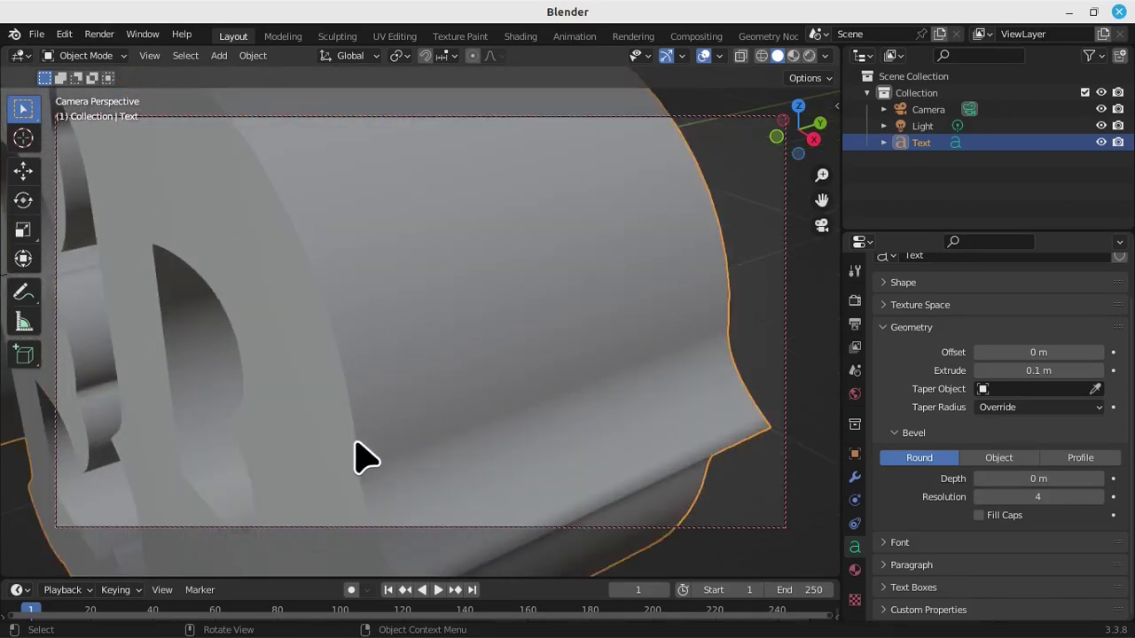
scroll(355, 456, down, 5)
scroll(363, 328, up, 2)
scroll(364, 326, up, 3)
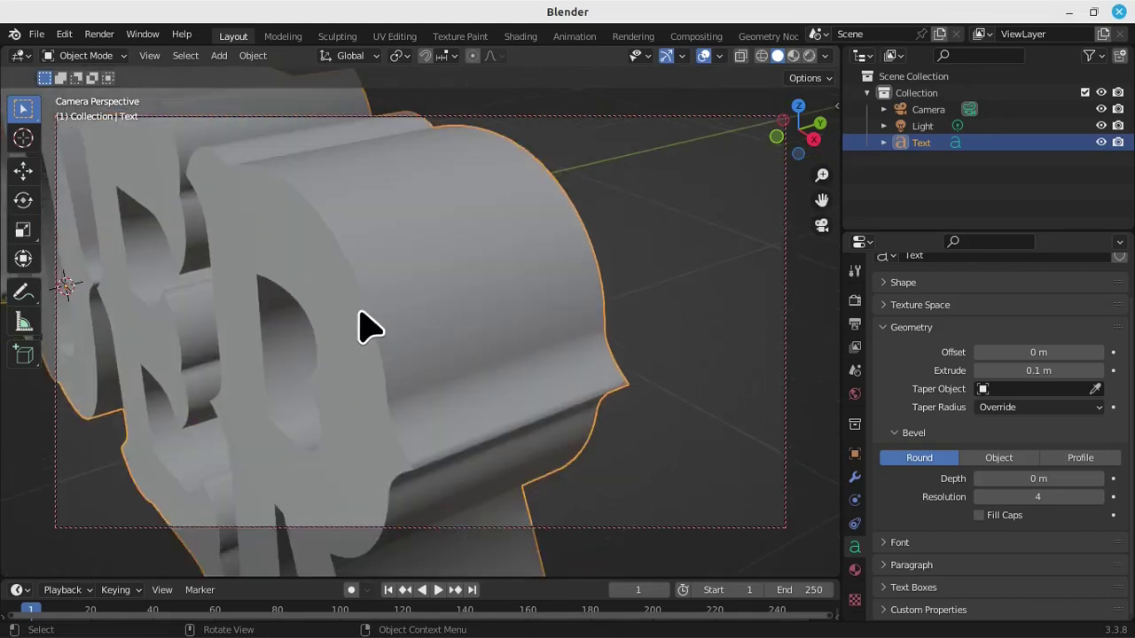
scroll(368, 330, up, 2)
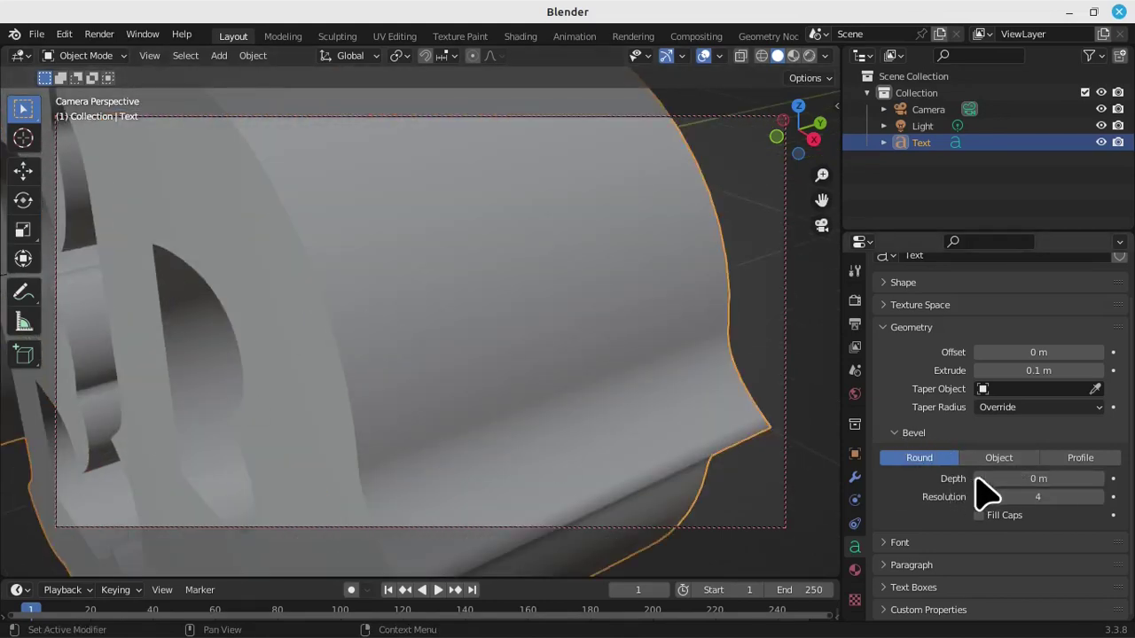
Try bevel depths from 0.01 up to 0.03 m and back down to 0.01 m.
drag(1100, 479, 1122, 479)
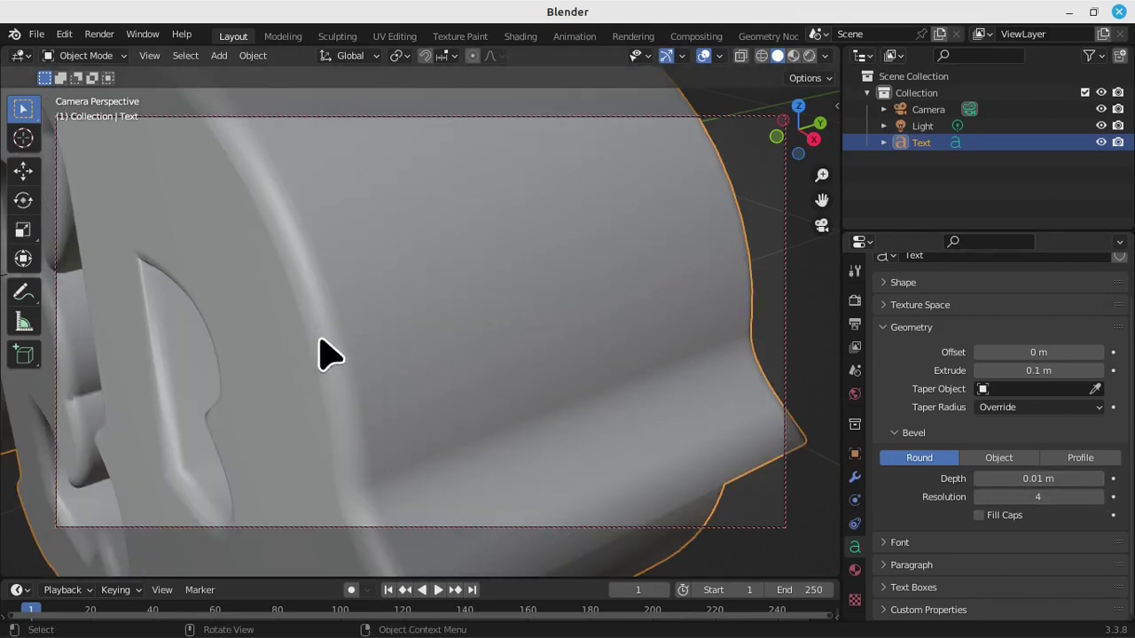
click(1099, 478)
click(1099, 479)
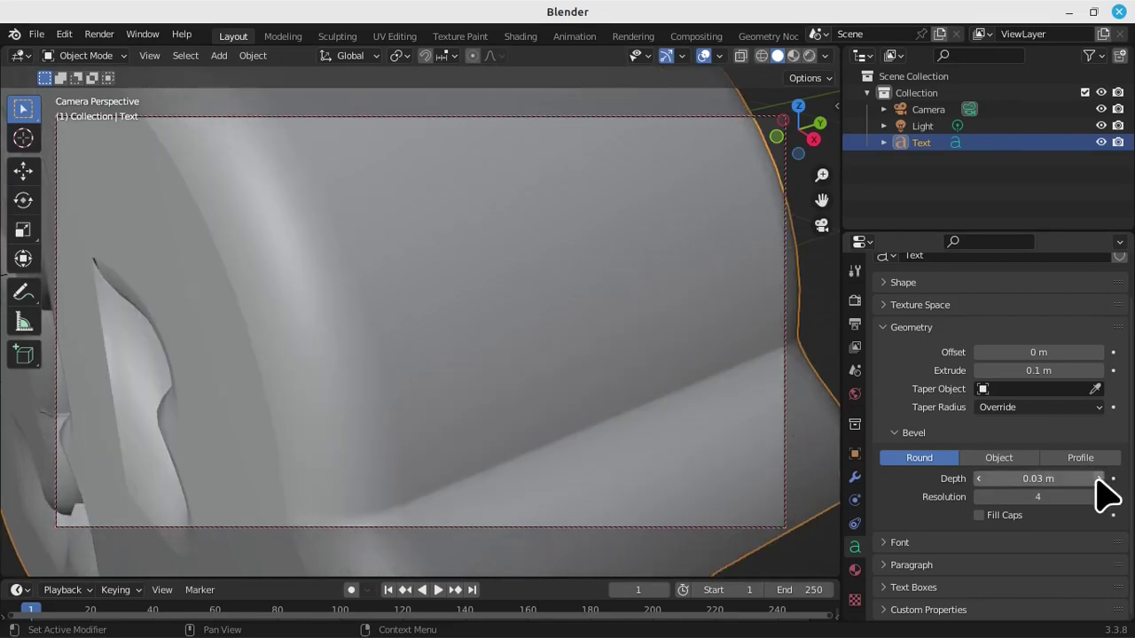
scroll(438, 392, down, 5)
mouse_move(405, 380)
middle_down()
mouse_move(481, 363)
mouse_move(474, 342)
middle_up()
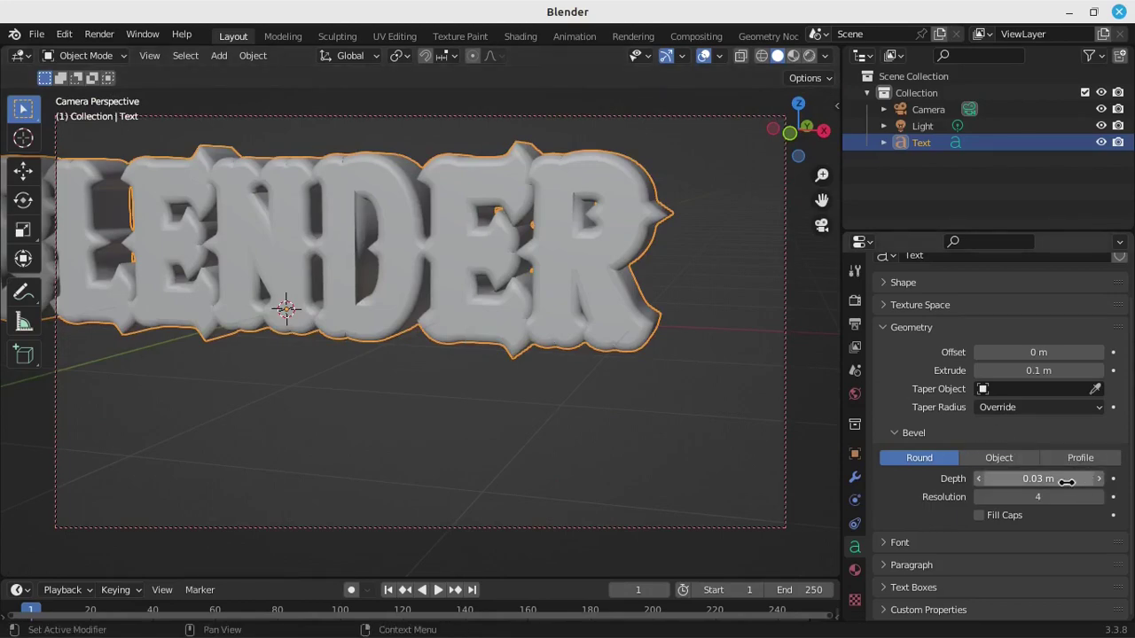
click(978, 479)
click(979, 479)
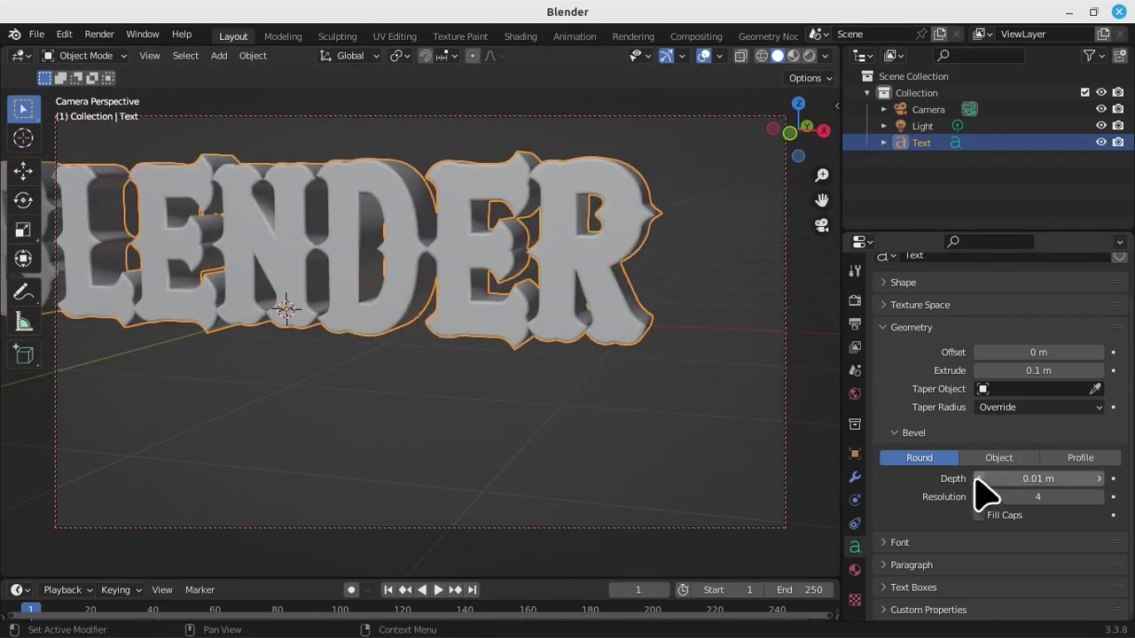
scroll(651, 257, up, 3)
mouse_move(673, 244)
middle_down()
mouse_move(568, 304)
mouse_move(573, 296)
mouse_move(329, 342)
mouse_move(250, 375)
mouse_move(570, 329)
middle_up()
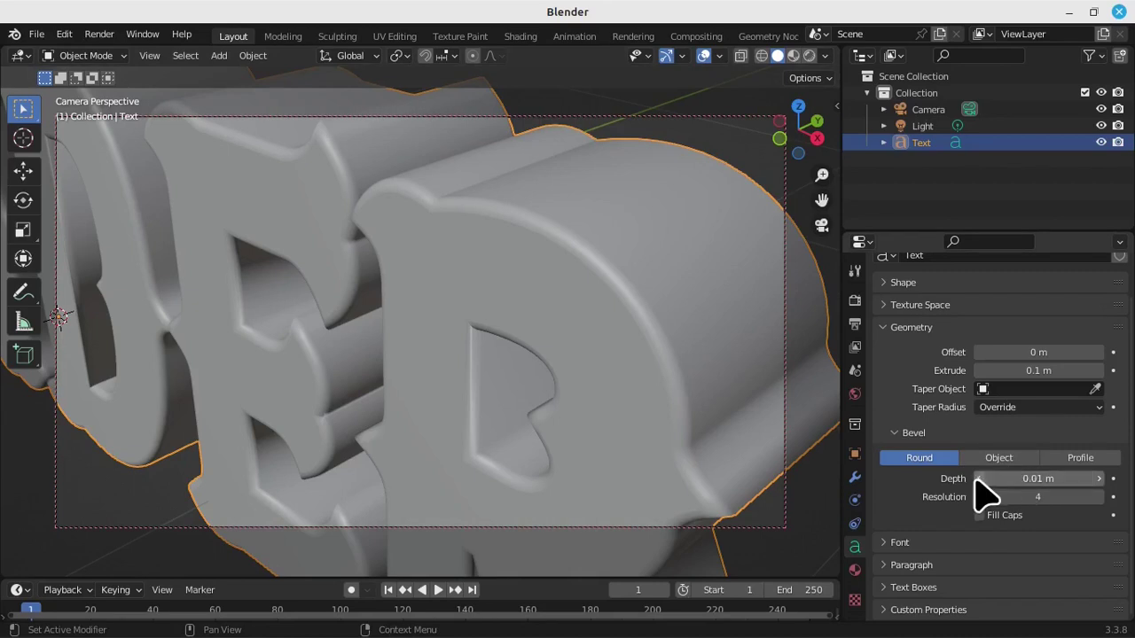
Briefly set bevel depth to 0 m, restore 0.01 m, and frame the bevelled letters.
drag(988, 489, 930, 489)
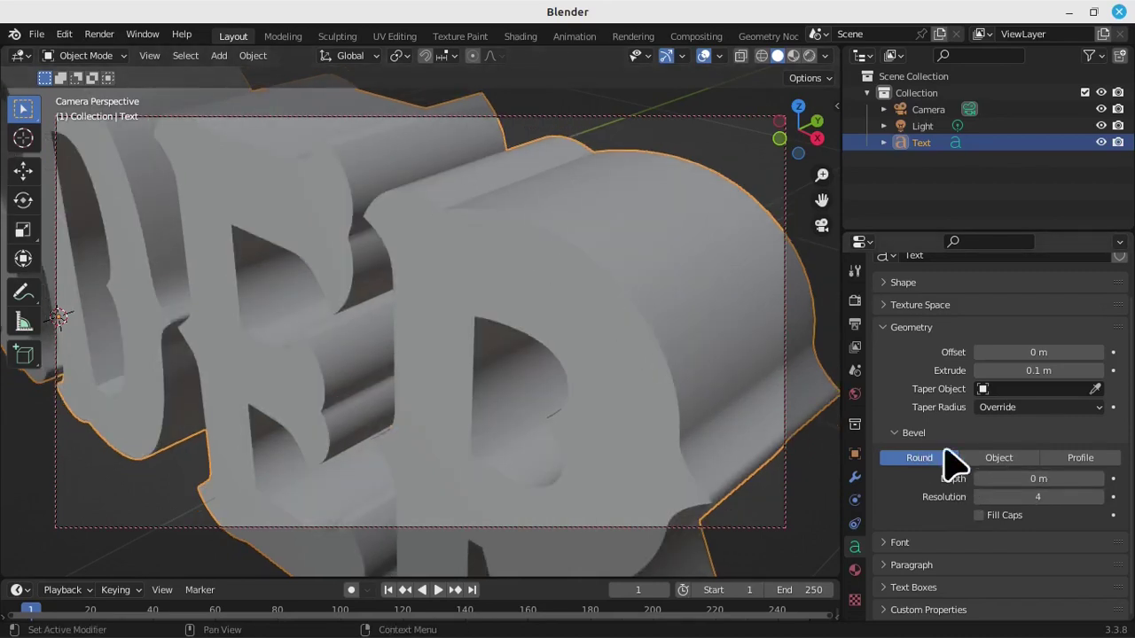
click(1100, 479)
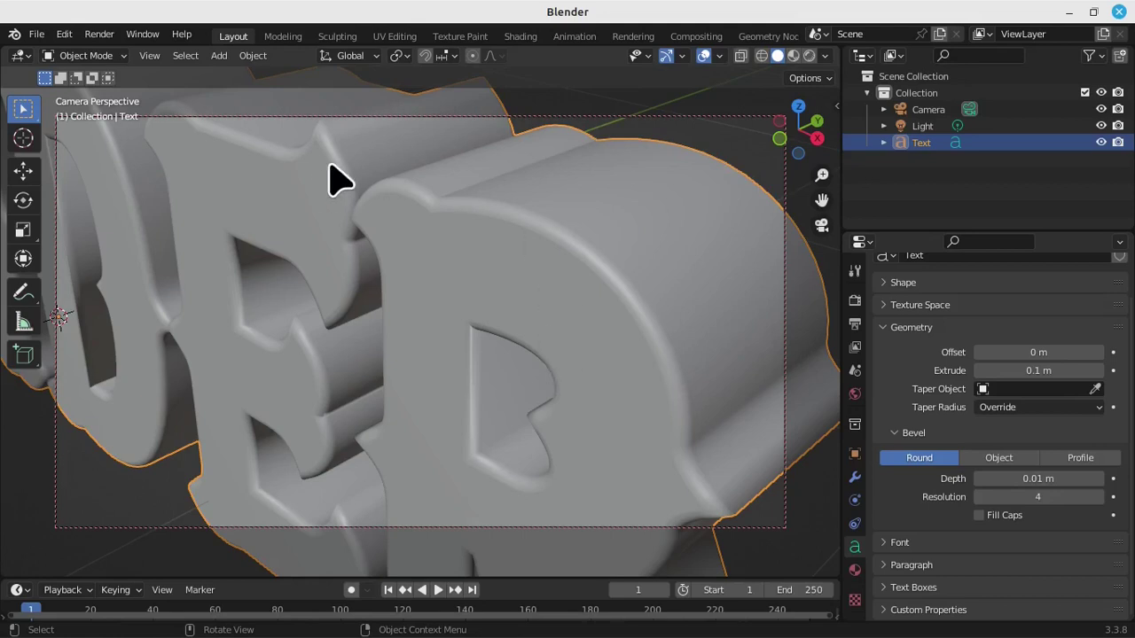
scroll(418, 304, down, 4)
scroll(418, 304, down, 3)
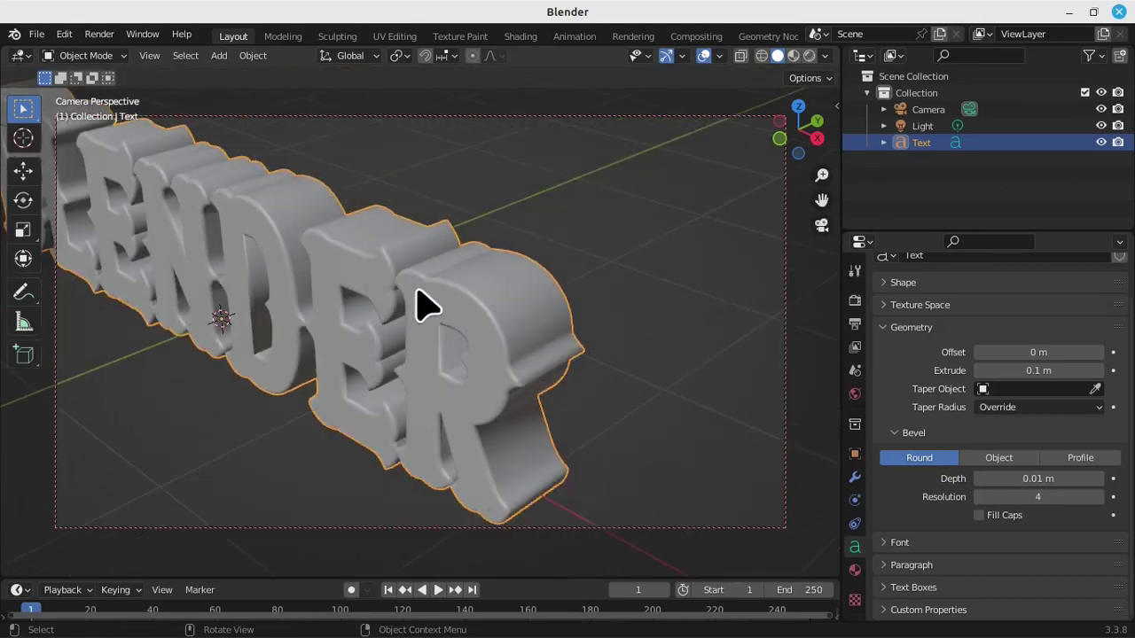
scroll(417, 304, down, 2)
mouse_move(317, 316)
middle_down()
mouse_move(393, 337)
mouse_move(450, 296)
mouse_move(448, 275)
mouse_move(464, 278)
mouse_move(297, 252)
middle_up()
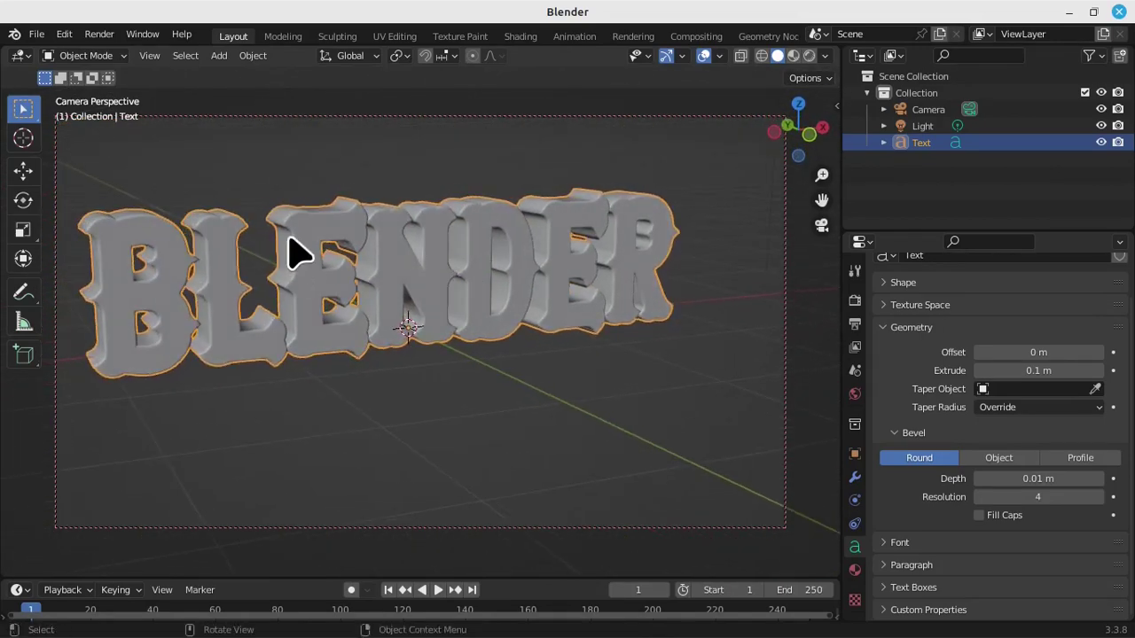
mouse_move(391, 266)
shift+middle_down()
mouse_move(426, 311)
mouse_move(423, 329)
mouse_move(413, 322)
shift+middle_up()
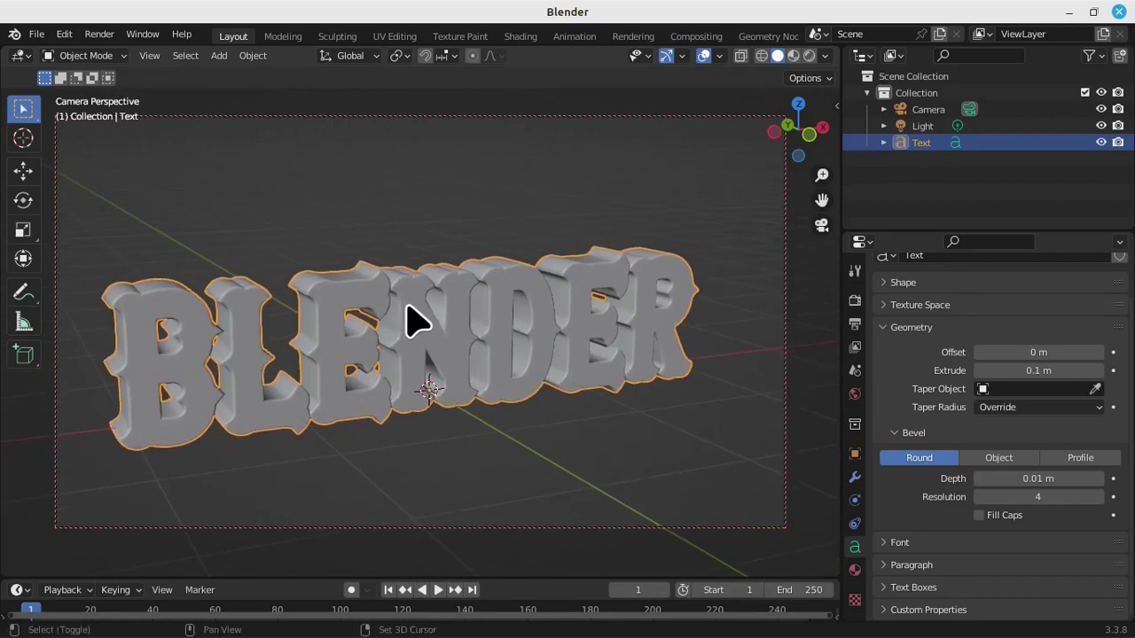
middle_drag(266, 323, 266, 310)
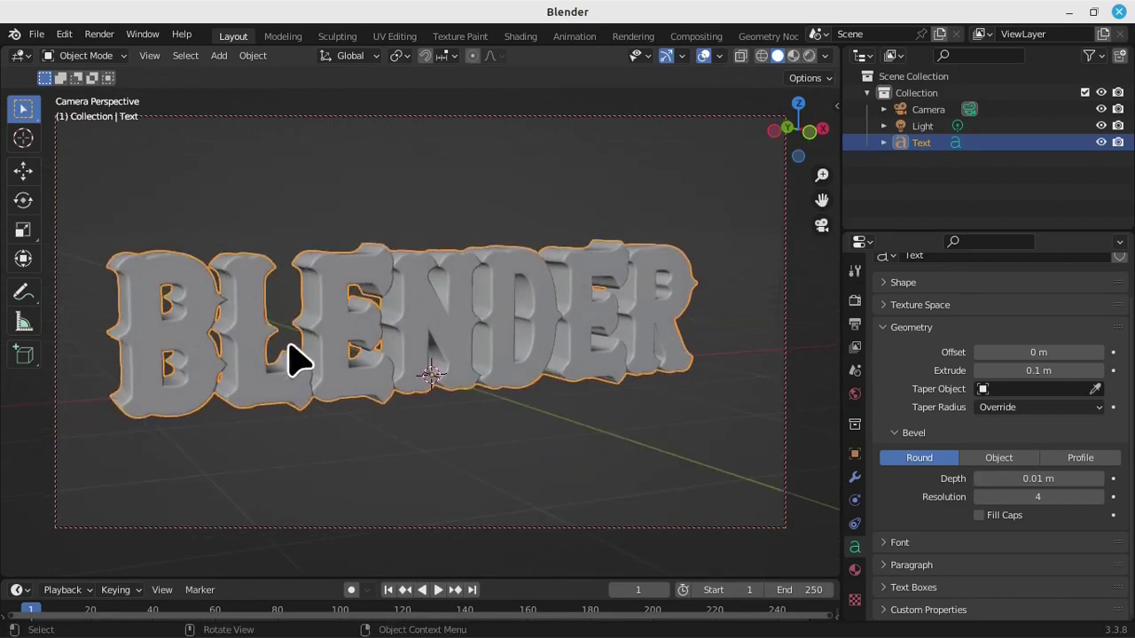
mouse_move(368, 332)
shift+middle_down()
mouse_move(367, 266)
mouse_move(387, 441)
shift+middle_up()
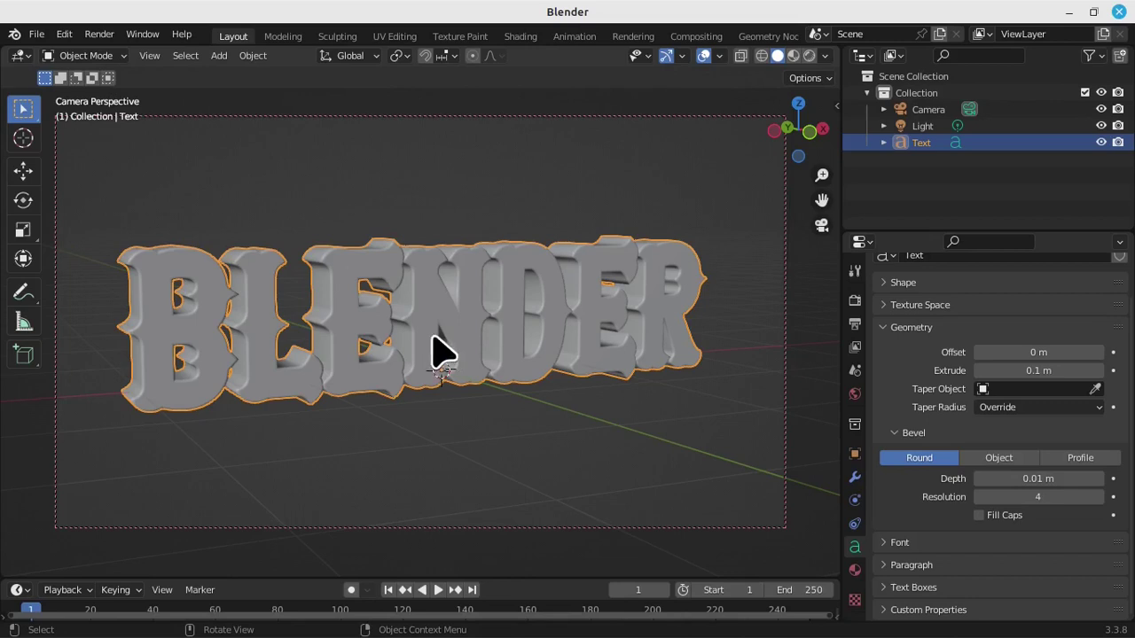
Try a Ctrl+B render region around the text, reselect it, and leave camera view.
key(ctrl+b)
drag(98, 203, 764, 486)
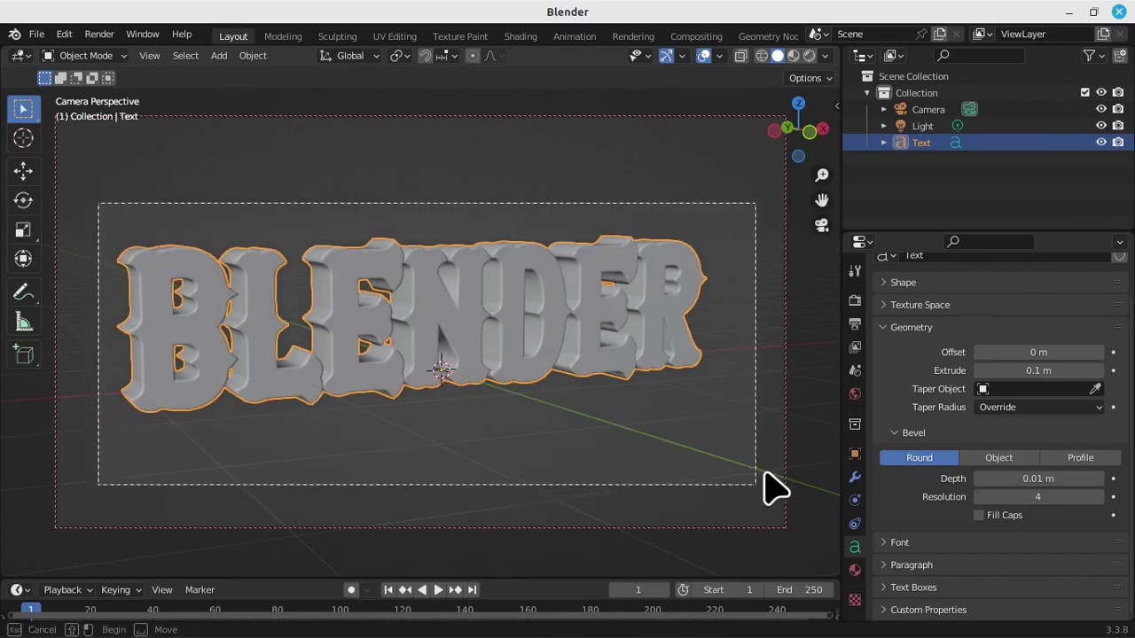
click(137, 229)
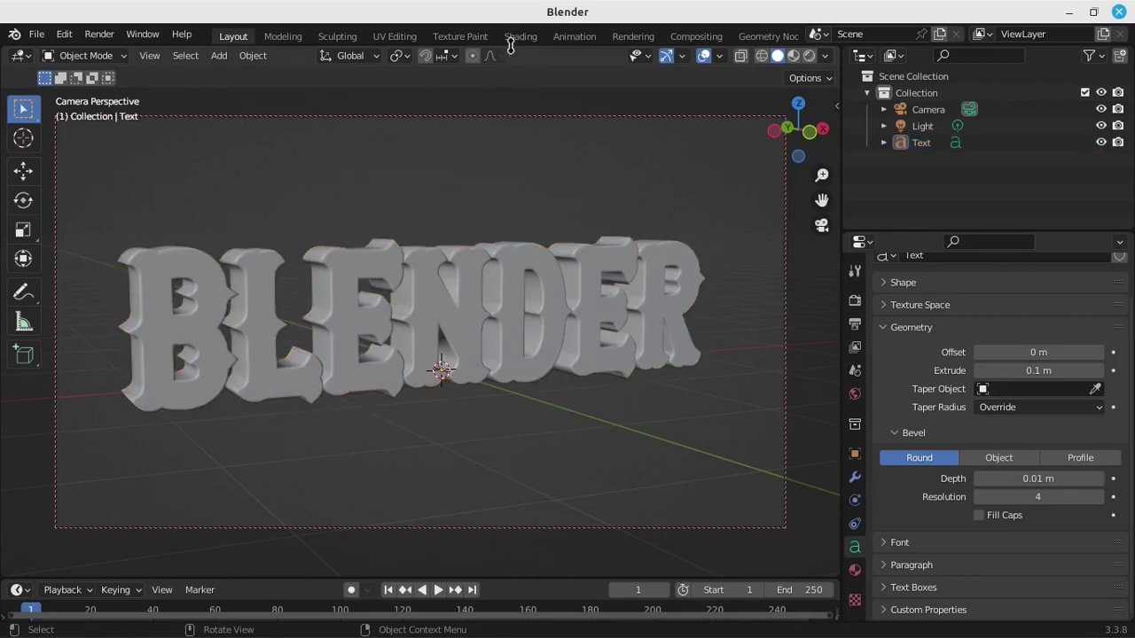
key(ctrl+b)
mouse_move(106, 202)
mouse_down()
mouse_move(687, 426)
mouse_move(750, 418)
mouse_up()
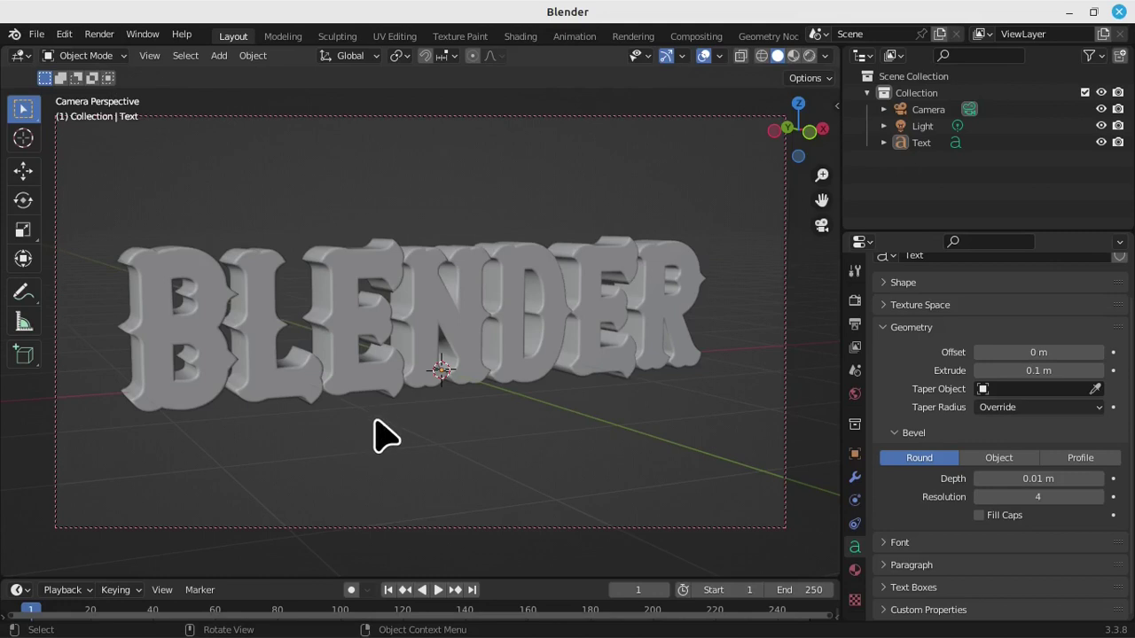
click(469, 316)
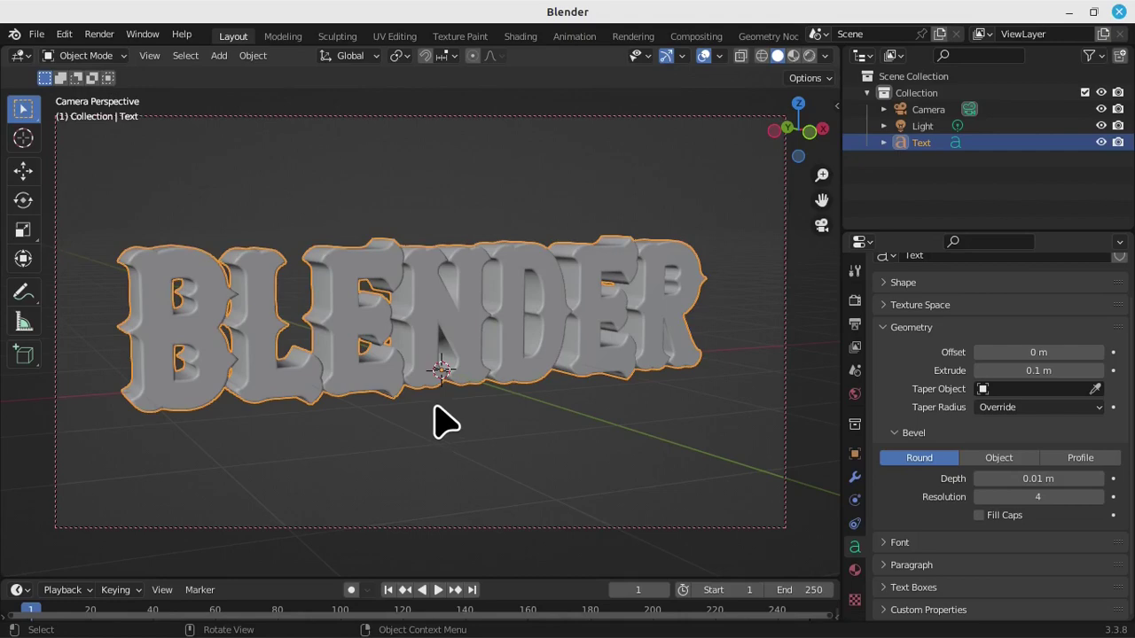
key(KP_0)
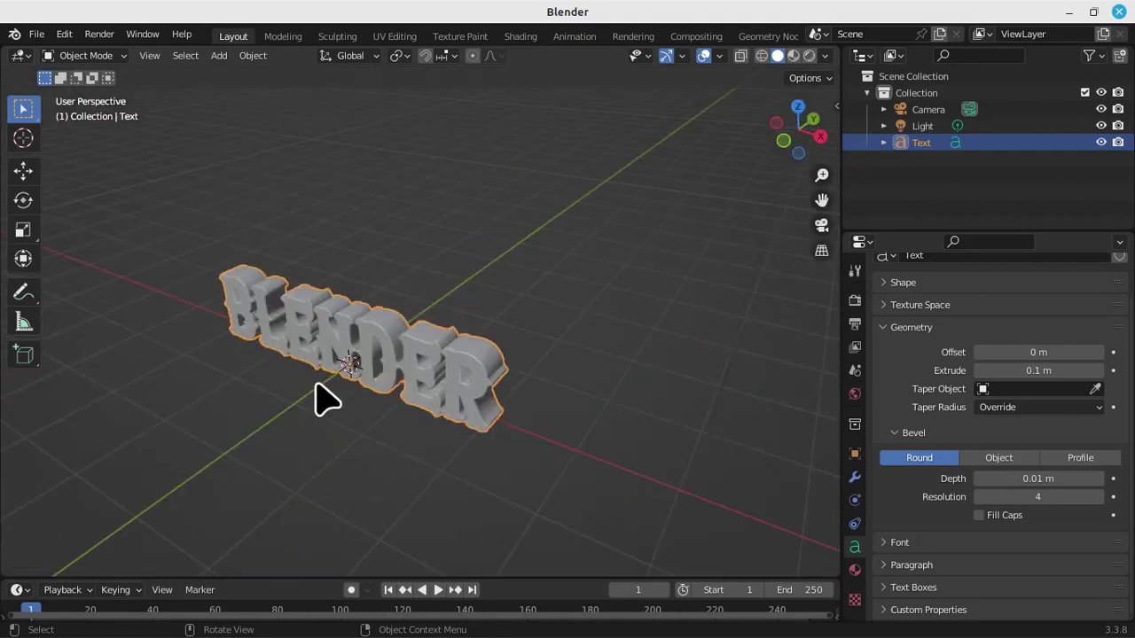
Select the point light and move it along Y, then along X and Y in top view.
scroll(326, 401, down, 3)
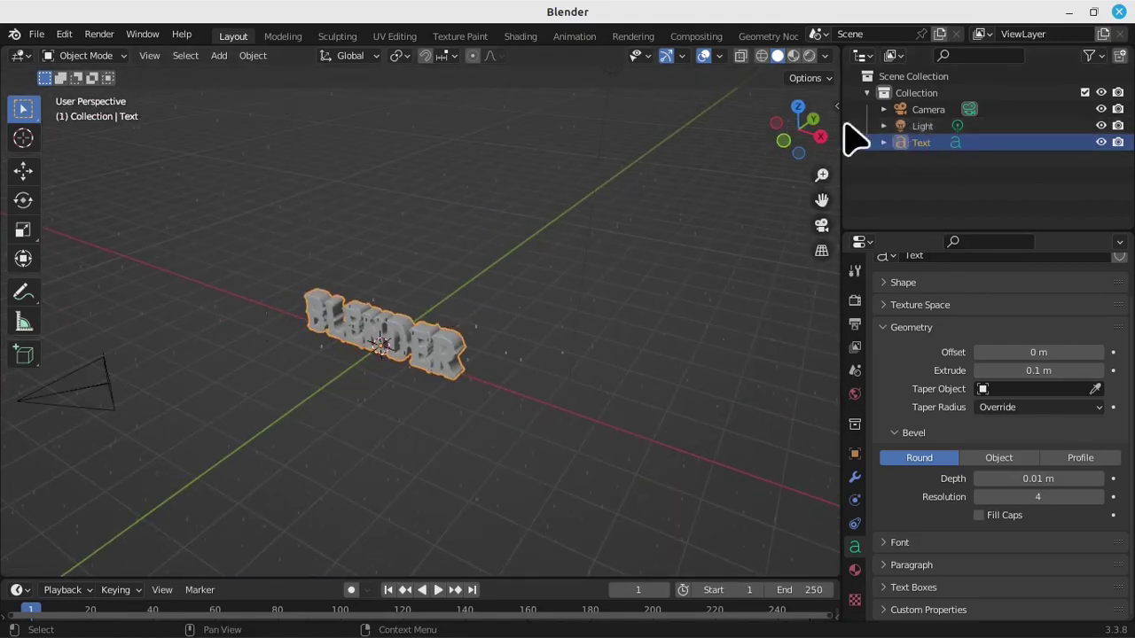
scroll(595, 203, down, 2)
scroll(581, 186, down, 1)
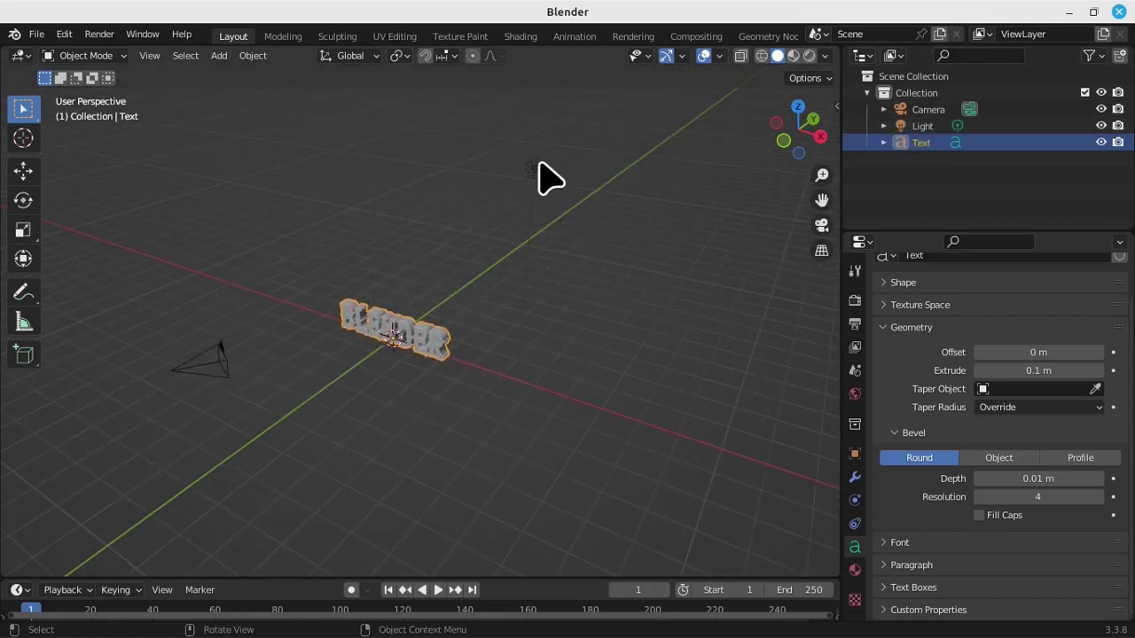
click(536, 169)
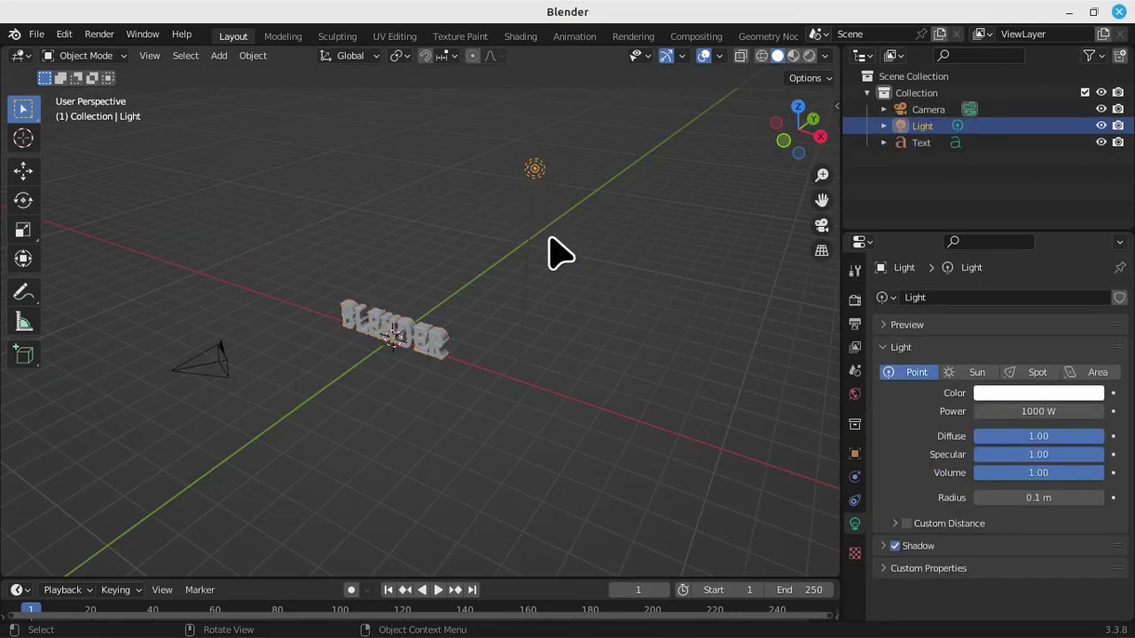
click(23, 172)
mouse_move(558, 163)
mouse_down()
mouse_move(463, 207)
mouse_move(404, 290)
mouse_up()
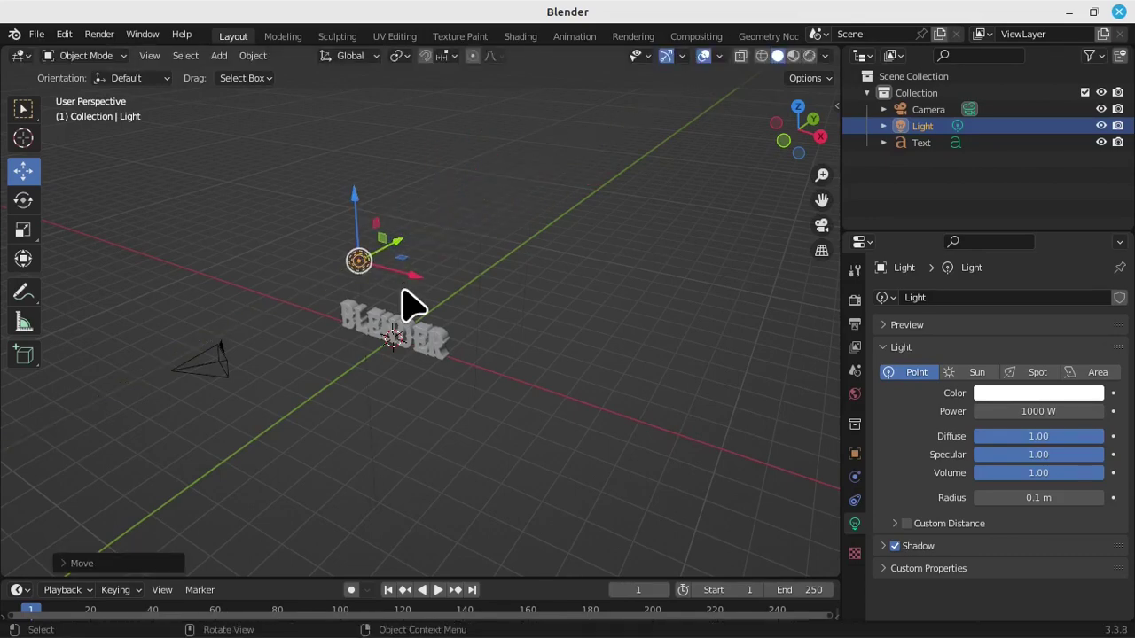
key(KP_7)
mouse_move(580, 534)
mouse_down()
mouse_move(451, 533)
mouse_move(473, 538)
mouse_up()
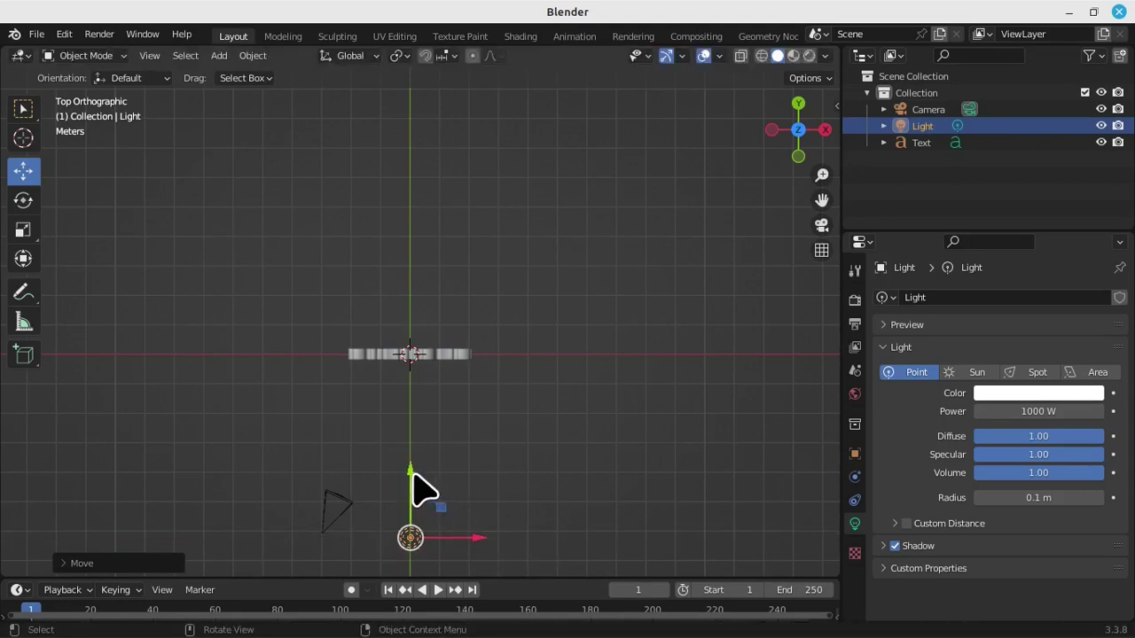
drag(422, 489, 431, 431)
Lower the light along Z in front view, slide it toward the text, then view through the camera.
key(KP_1)
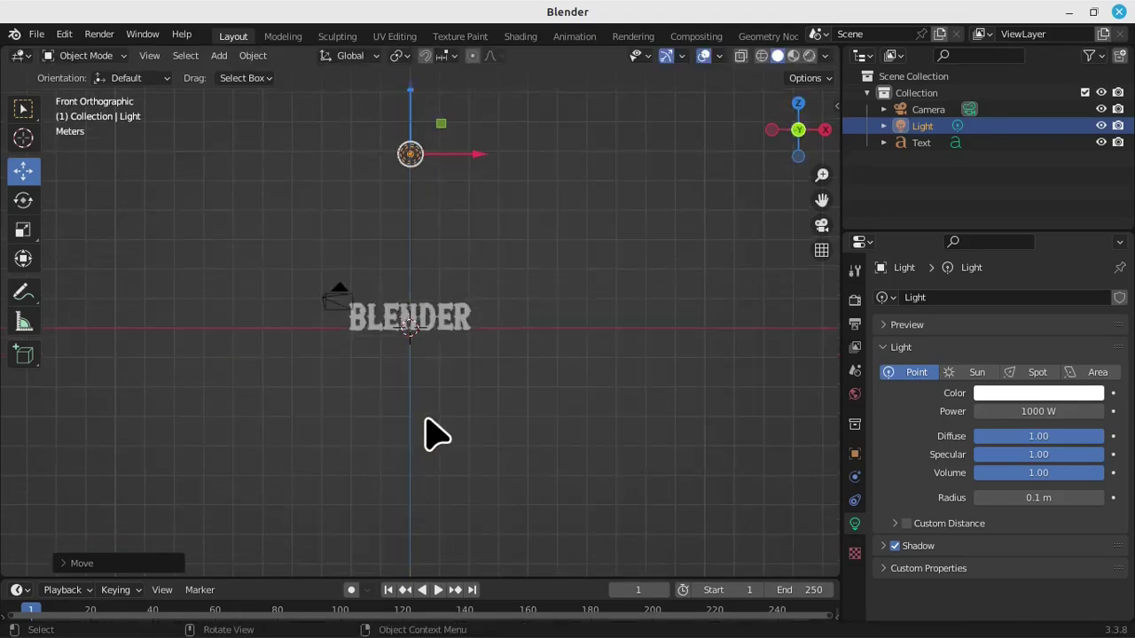
mouse_move(410, 113)
mouse_down()
mouse_move(403, 334)
mouse_move(408, 218)
mouse_up()
key(KP_3)
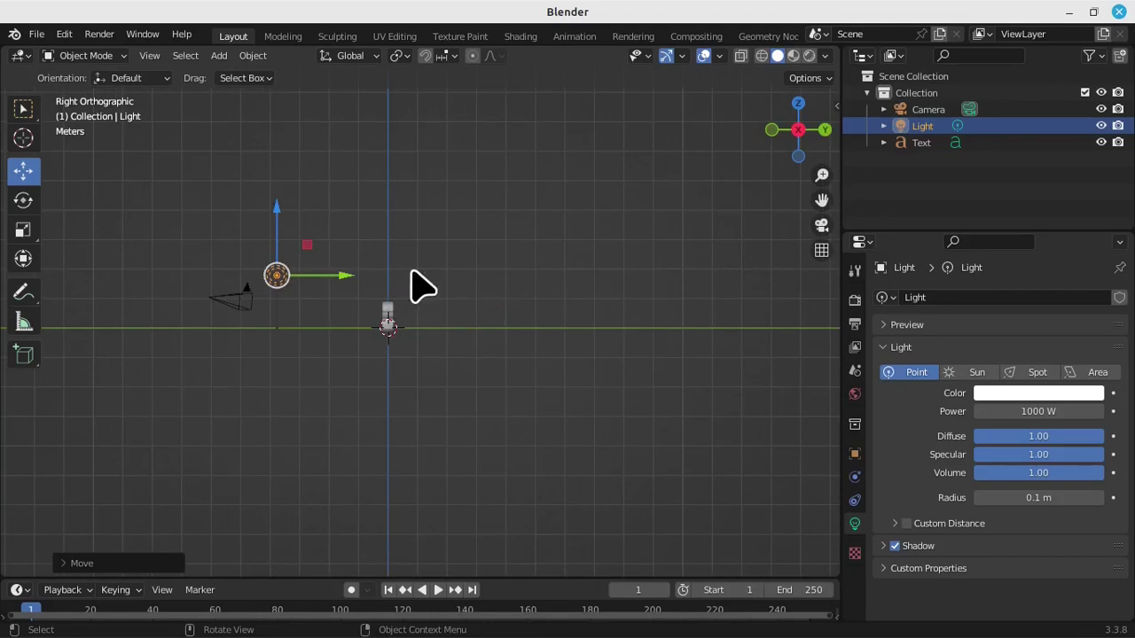
click(355, 292)
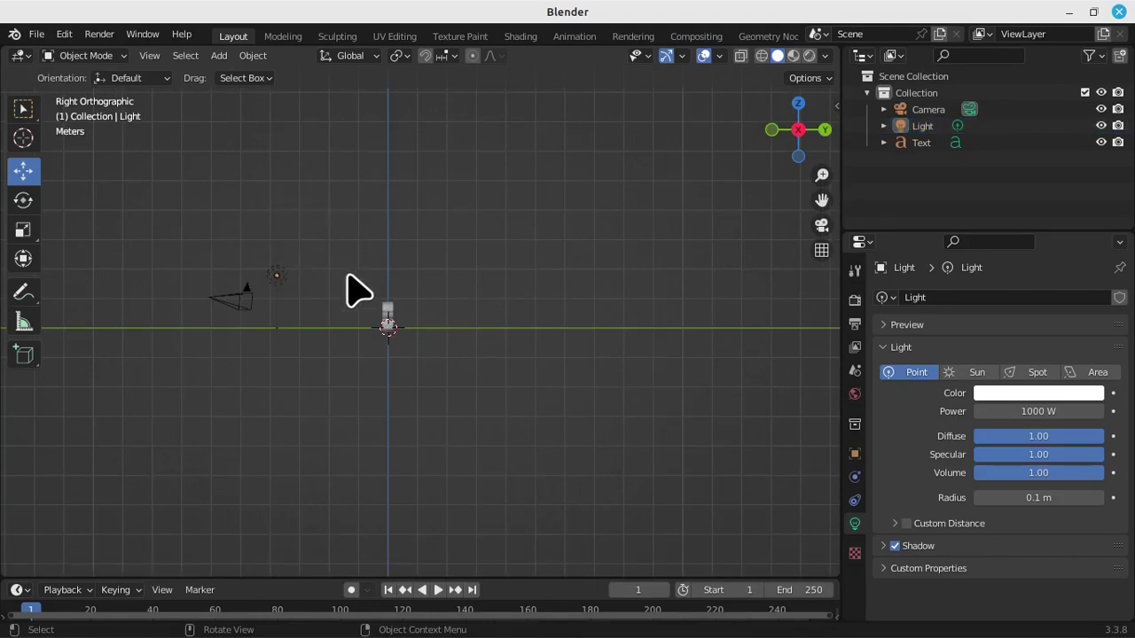
click(282, 281)
drag(340, 279, 384, 377)
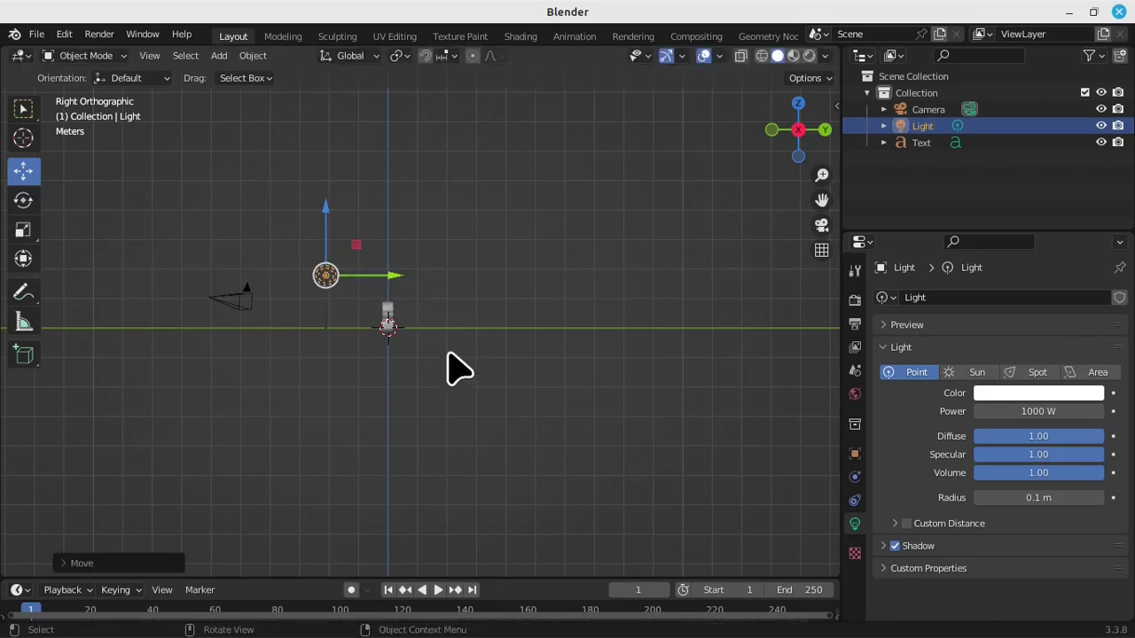
mouse_move(375, 345)
middle_down()
mouse_move(567, 390)
mouse_move(464, 406)
mouse_move(355, 342)
middle_up()
scroll(464, 405, up, 4)
scroll(348, 329, up, 3)
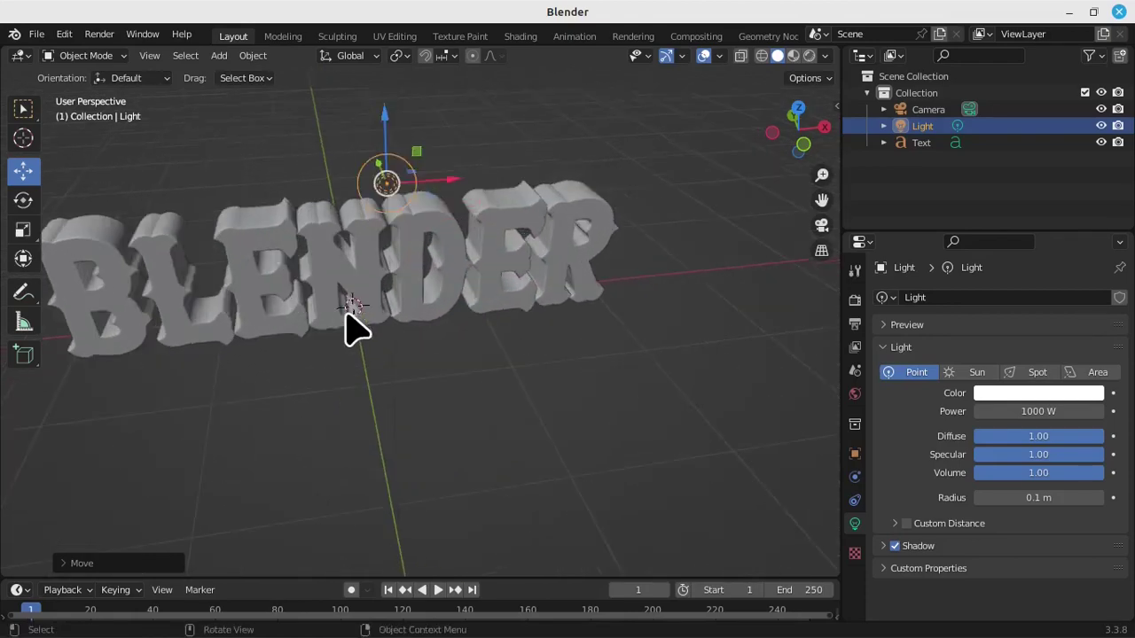
key(KP_0)
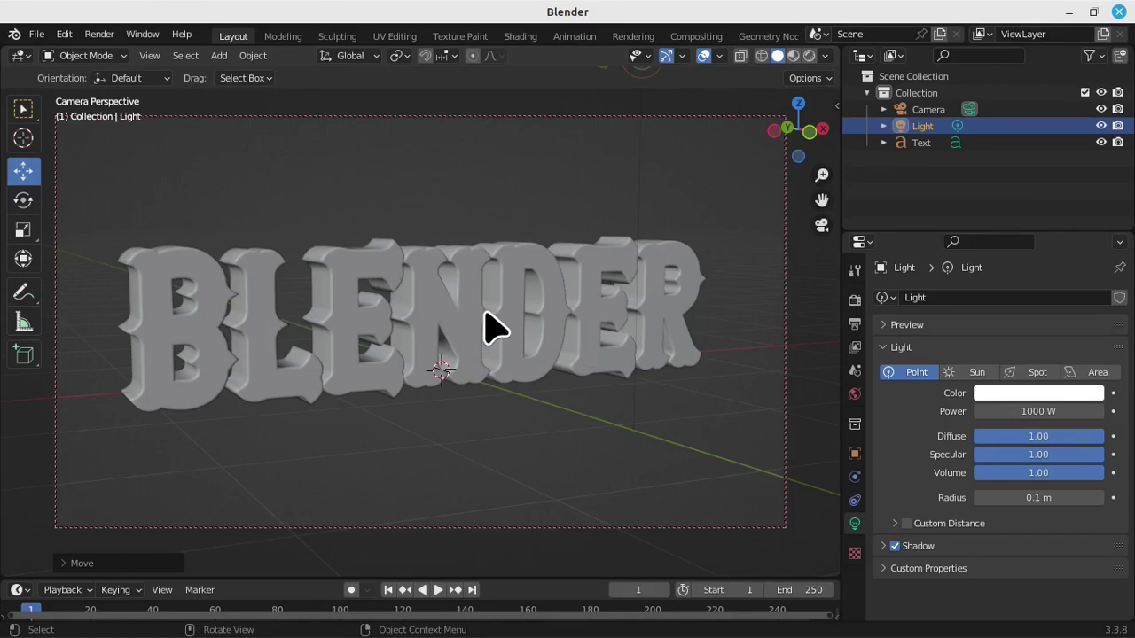
Switch the viewport to Rendered shading and select the BLENDER text object.
key(z)
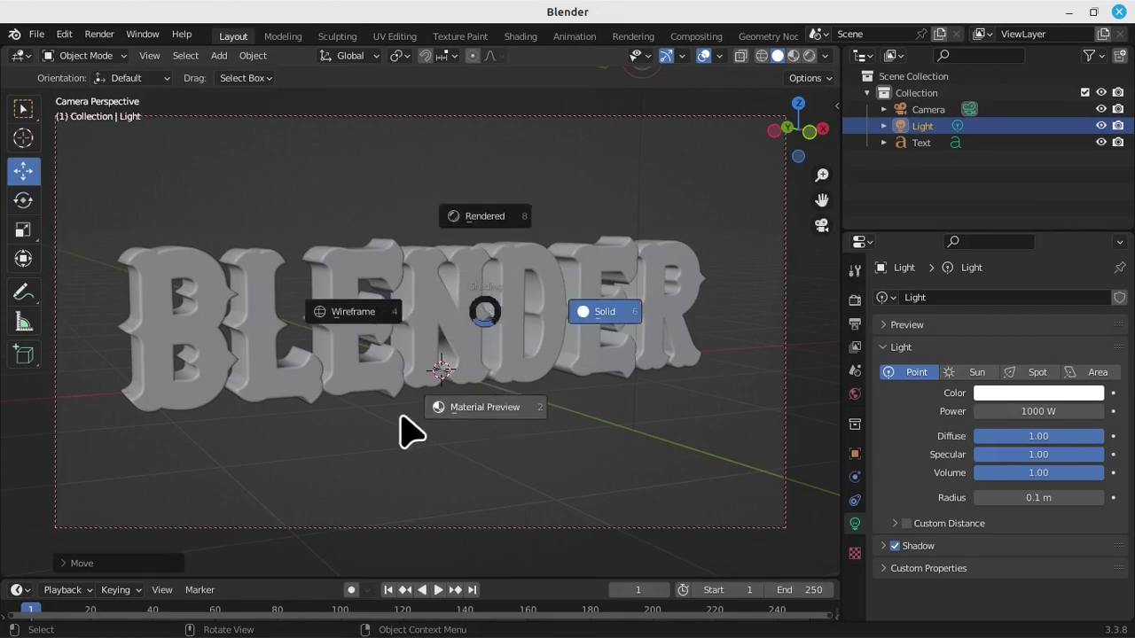
click(470, 216)
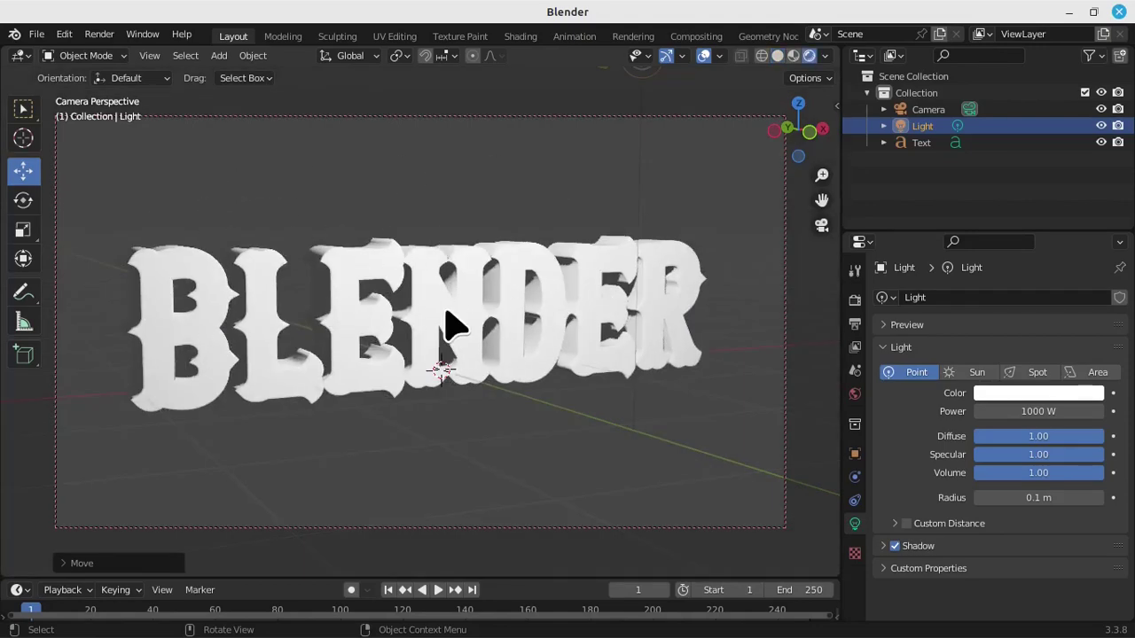
click(353, 325)
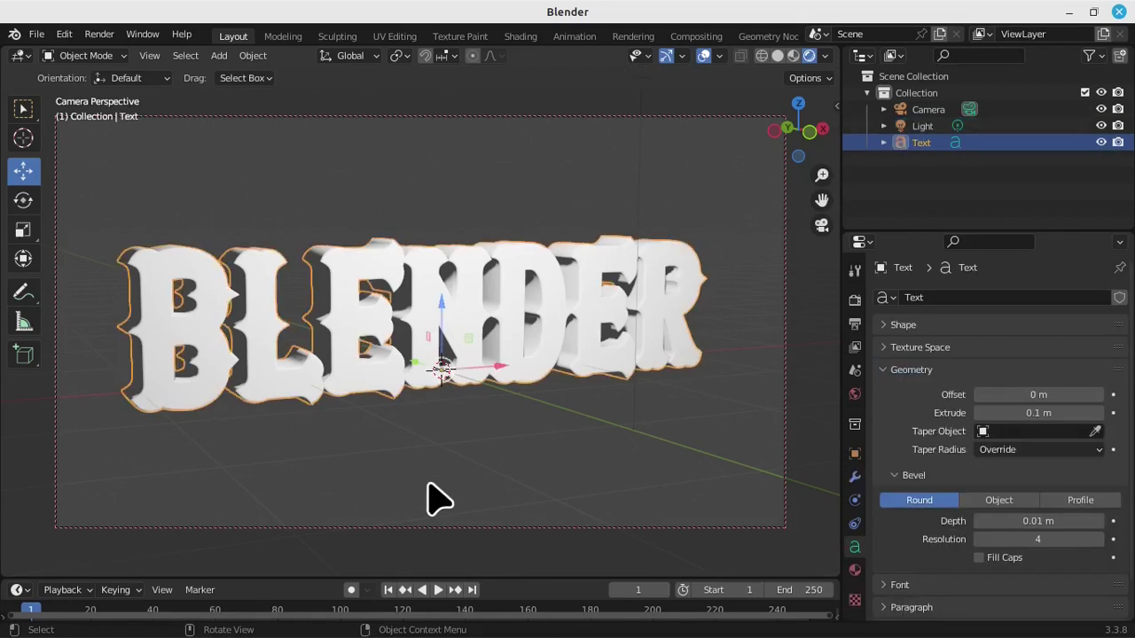
Create a new material for the text and name it 'Text'.
click(854, 570)
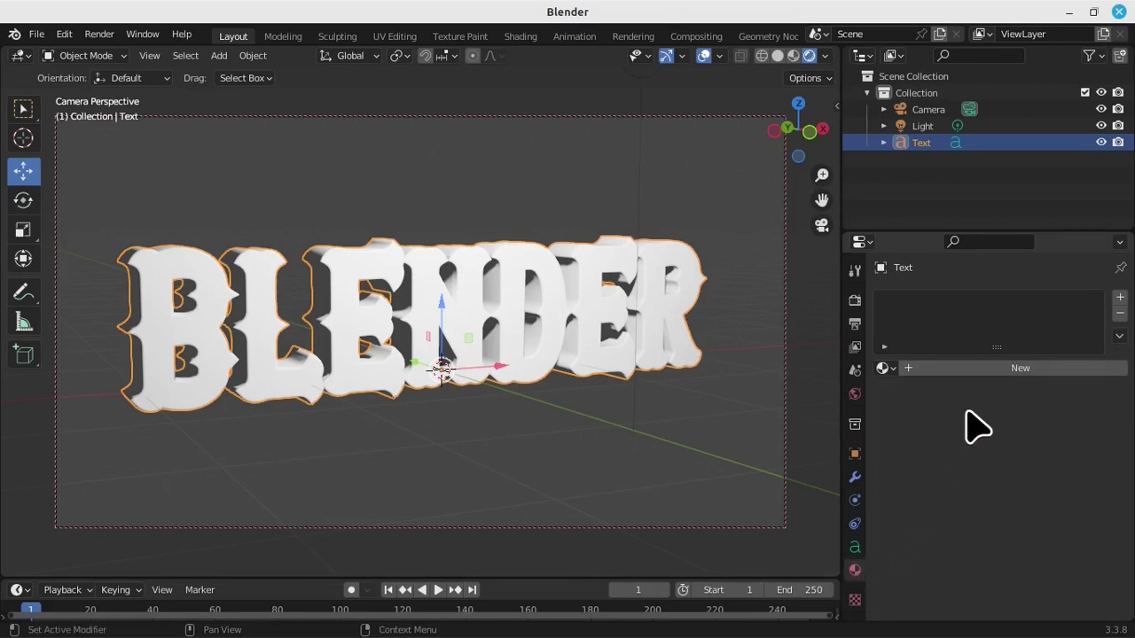
click(1023, 366)
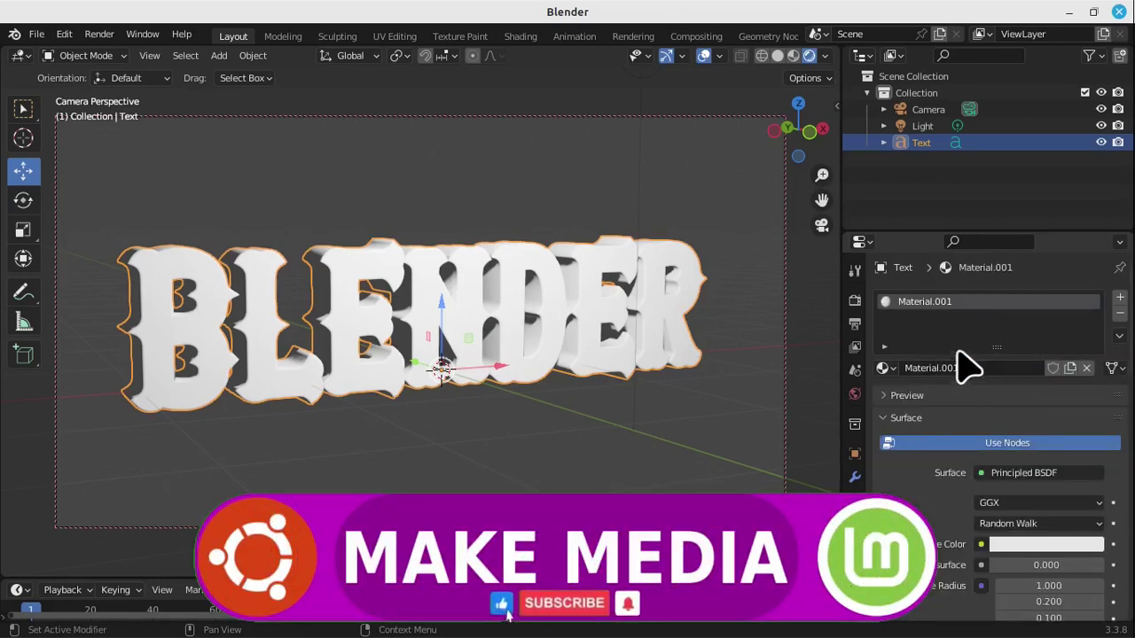
double_click(924, 301)
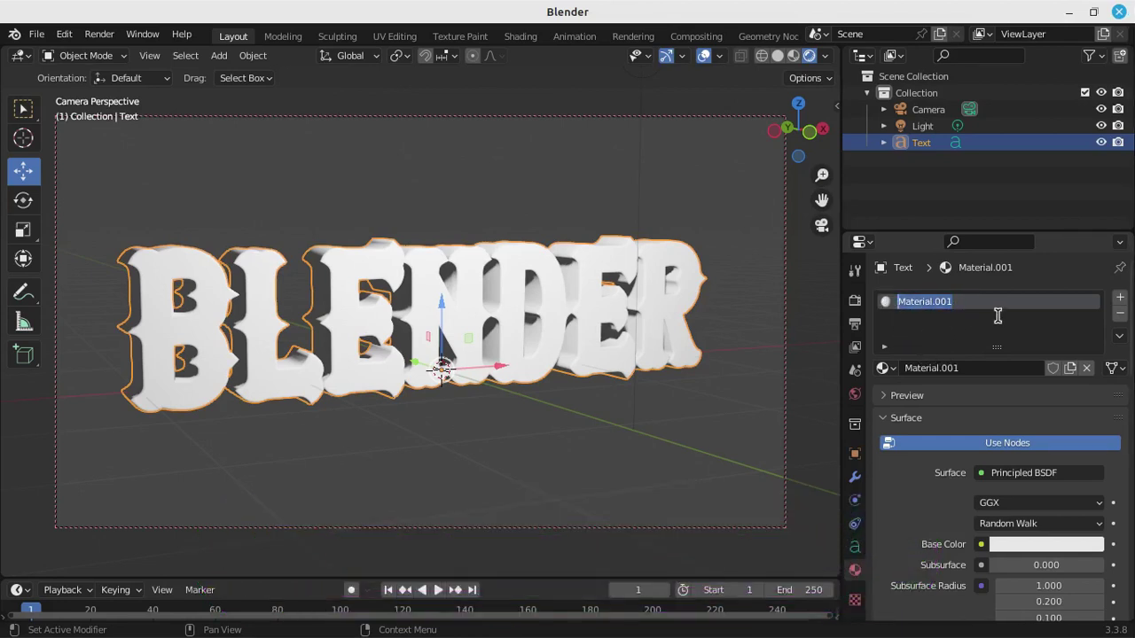
text(Te)
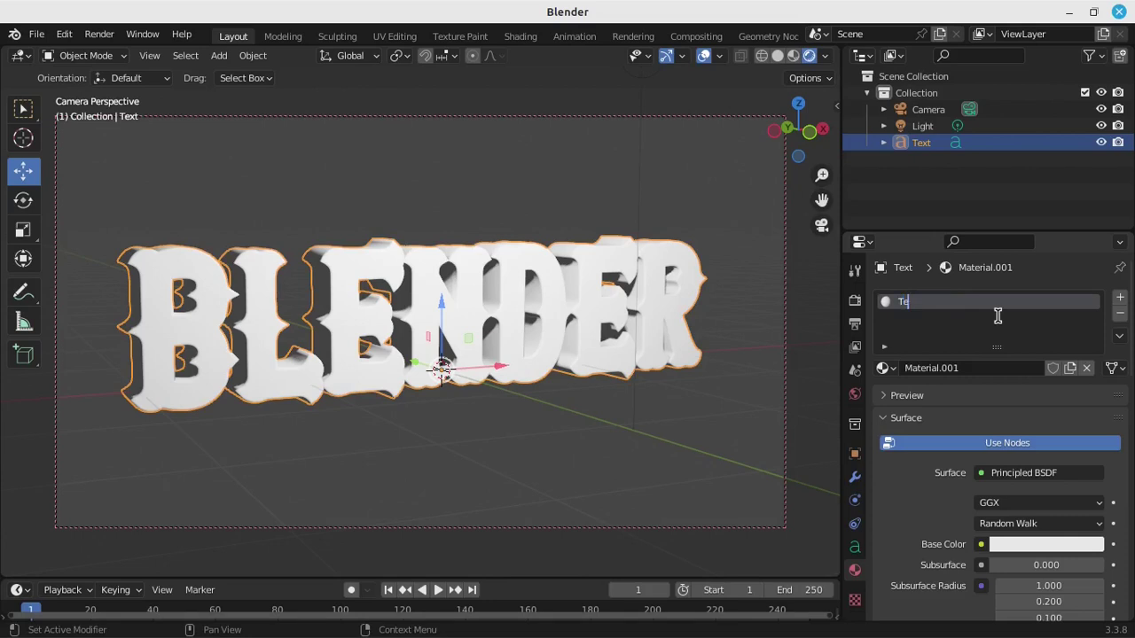
text(xt M)
key(Return)
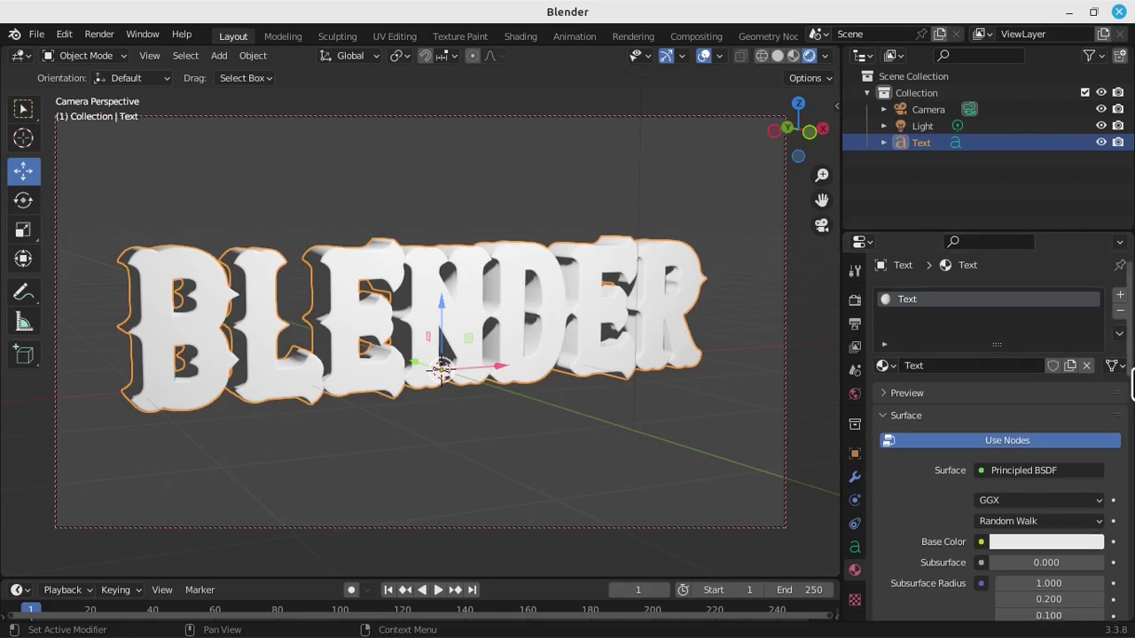
Set the material's Base Color to purple in the colour wheel.
scroll(1002, 426, down, 4)
drag(1028, 233, 1029, 159)
scroll(1130, 337, down, 2)
scroll(1130, 349, down, 3)
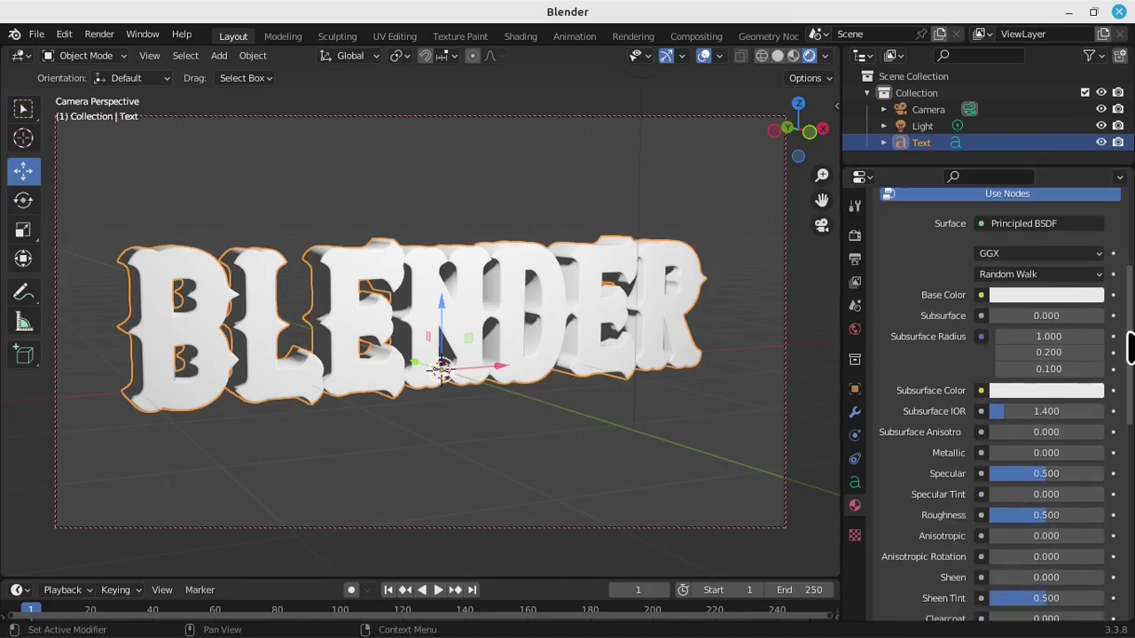
click(1044, 297)
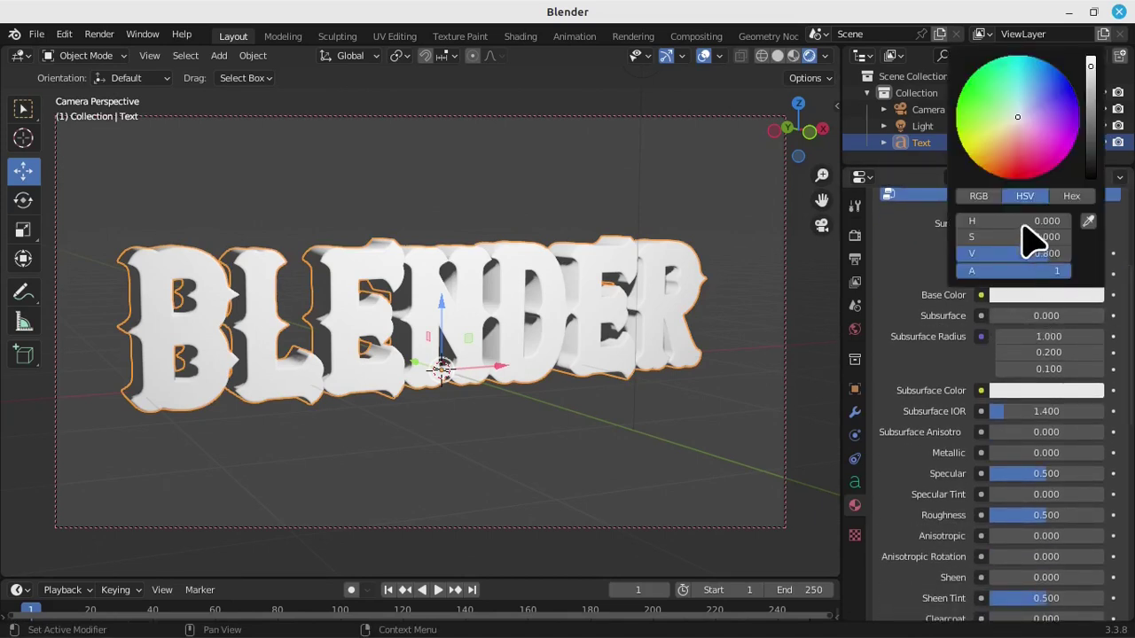
mouse_move(1020, 89)
mouse_down()
mouse_move(984, 102)
mouse_move(1063, 93)
mouse_up()
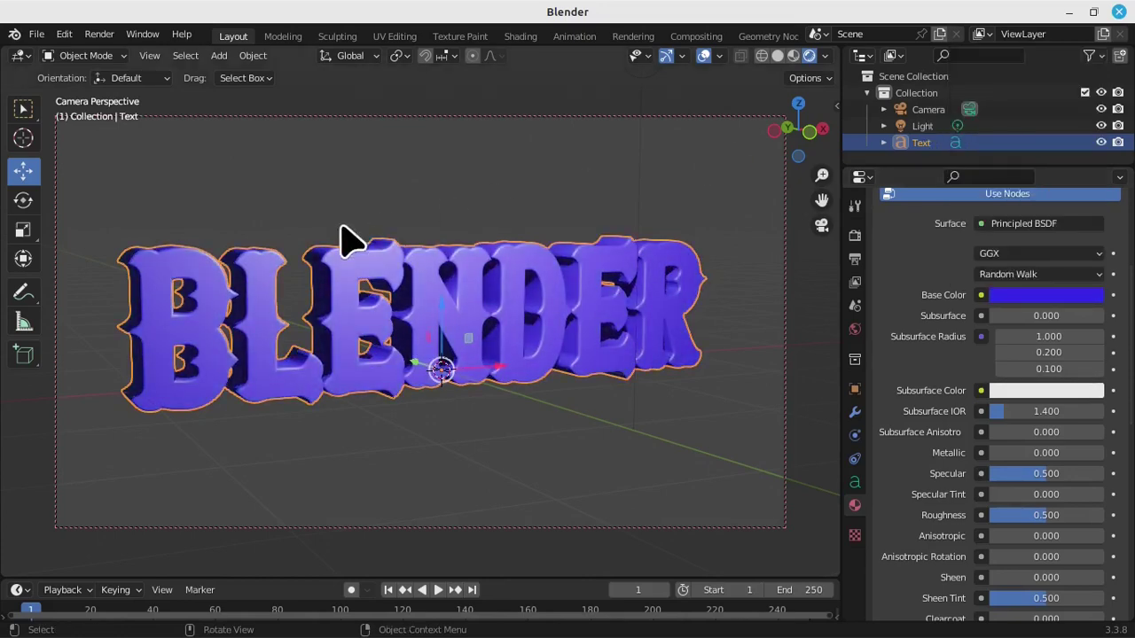
click(1026, 296)
drag(1055, 123, 1062, 104)
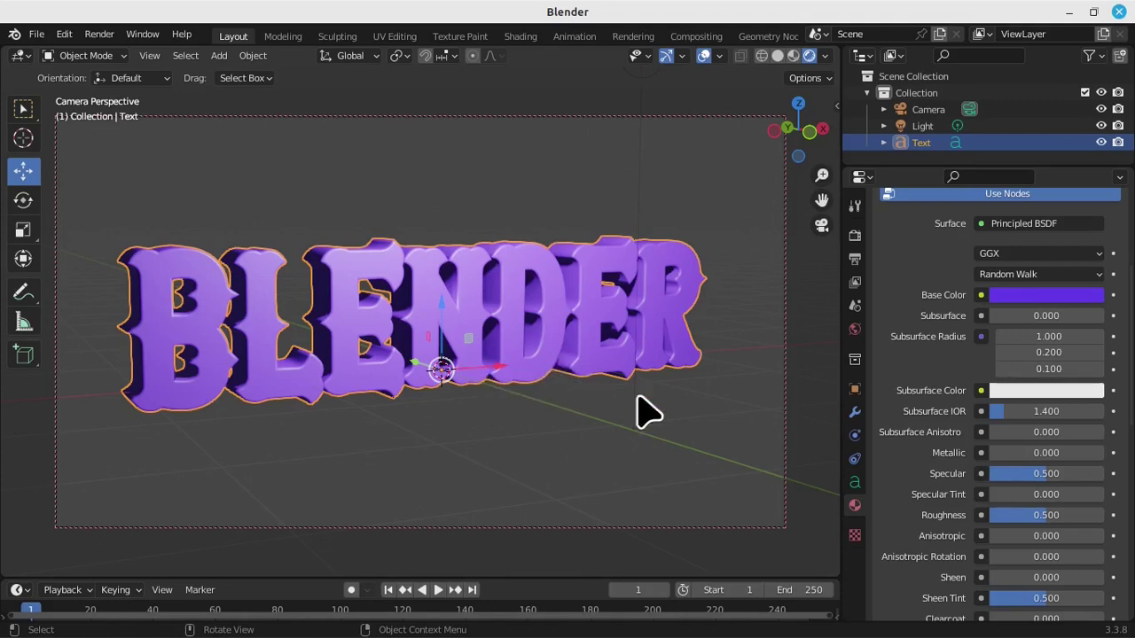
Set Subsurface to 0.489, Subsurface Radius to 0, 0.5, 4.0, and a pink-red Subsurface Color.
scroll(1131, 312, down, 2)
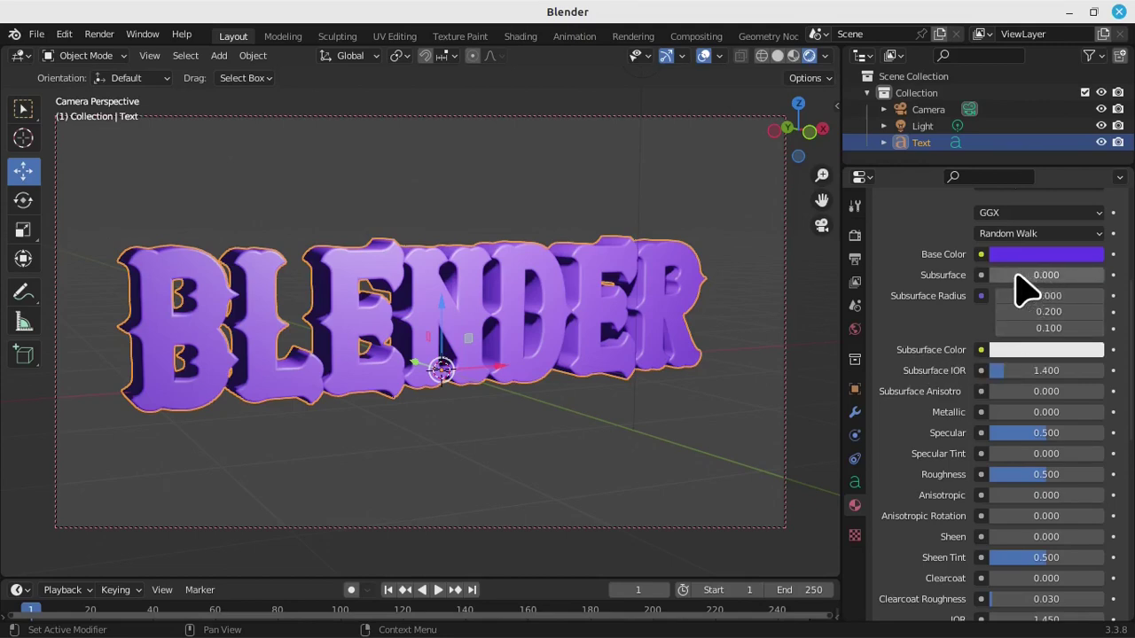
drag(1033, 277, 1082, 275)
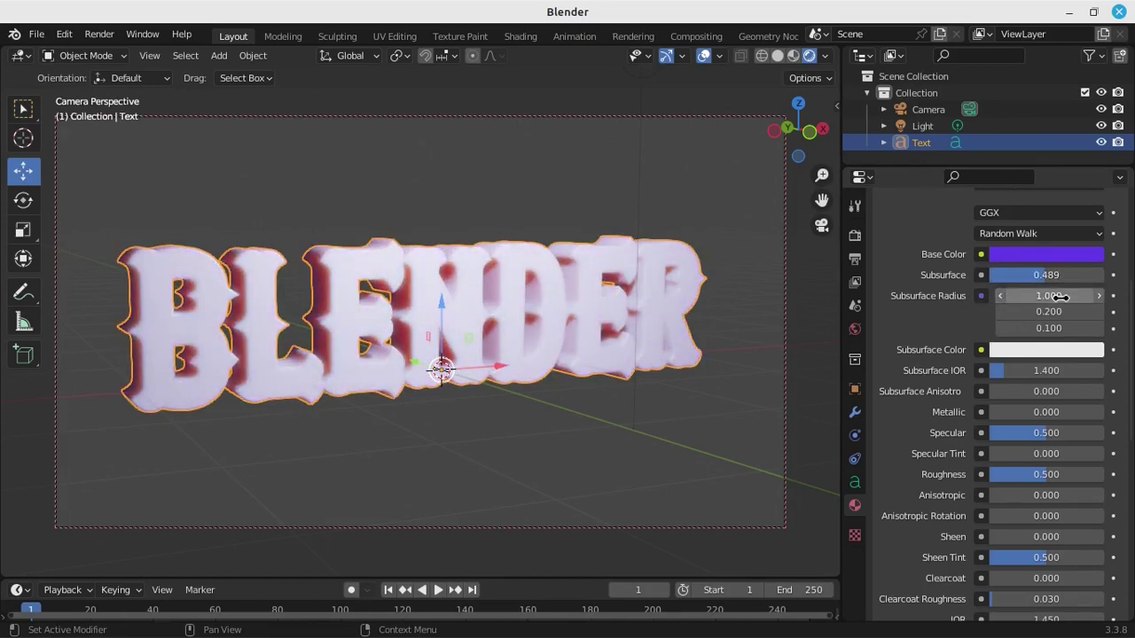
mouse_move(1060, 298)
mouse_down()
mouse_move(1020, 298)
mouse_move(1091, 295)
mouse_move(1011, 295)
mouse_move(1100, 312)
mouse_move(1020, 311)
mouse_move(1100, 328)
mouse_up()
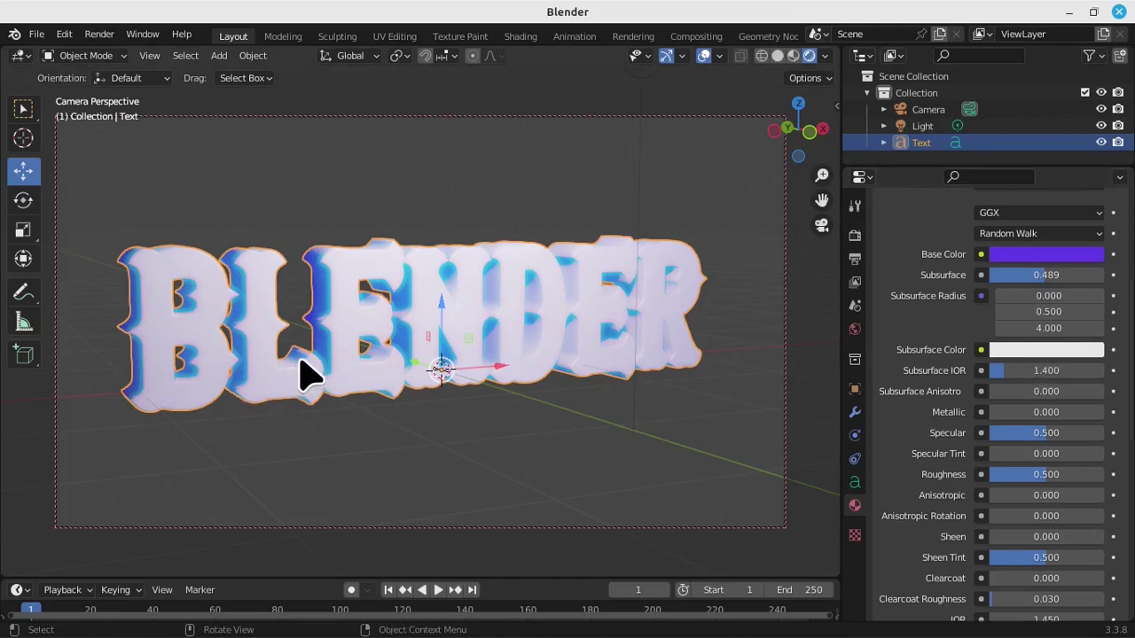
click(1026, 353)
click(1054, 190)
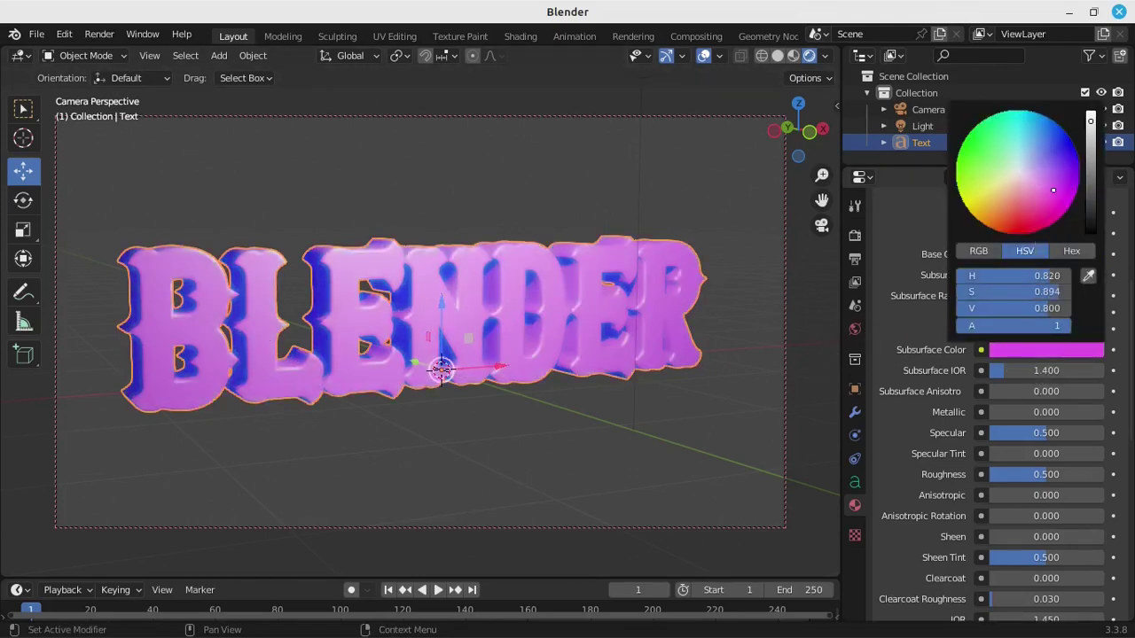
mouse_move(1058, 178)
mouse_down()
mouse_move(996, 133)
mouse_move(987, 208)
mouse_move(1057, 192)
mouse_move(1061, 215)
mouse_up()
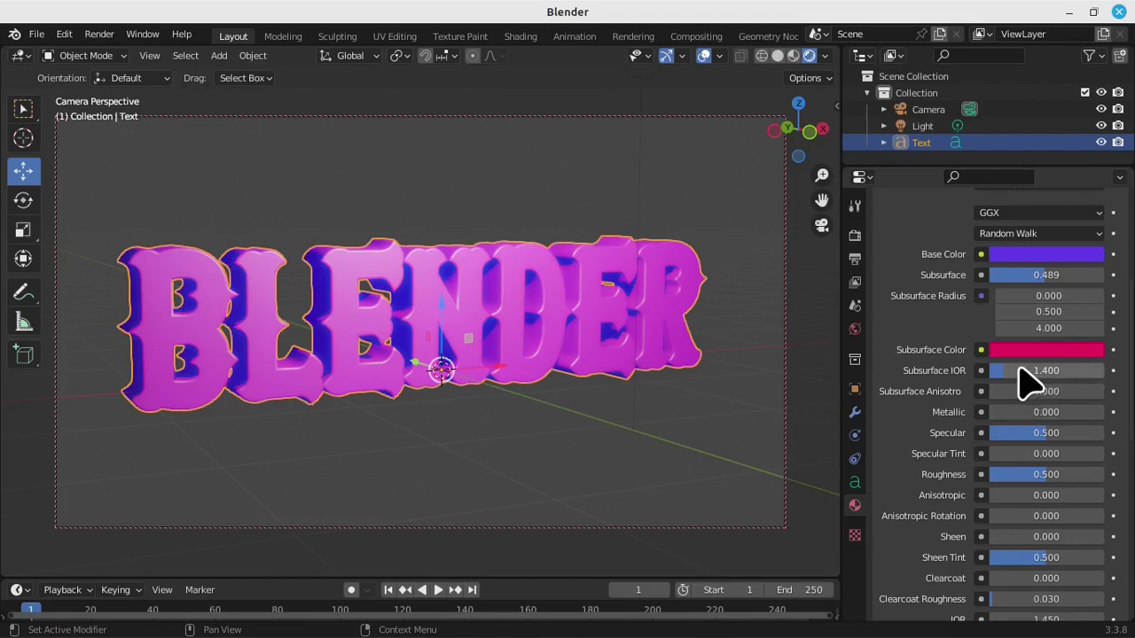
Set Subsurface IOR to 2.283, Metallic to 0.755 and Roughness to 0.543.
click(1009, 372)
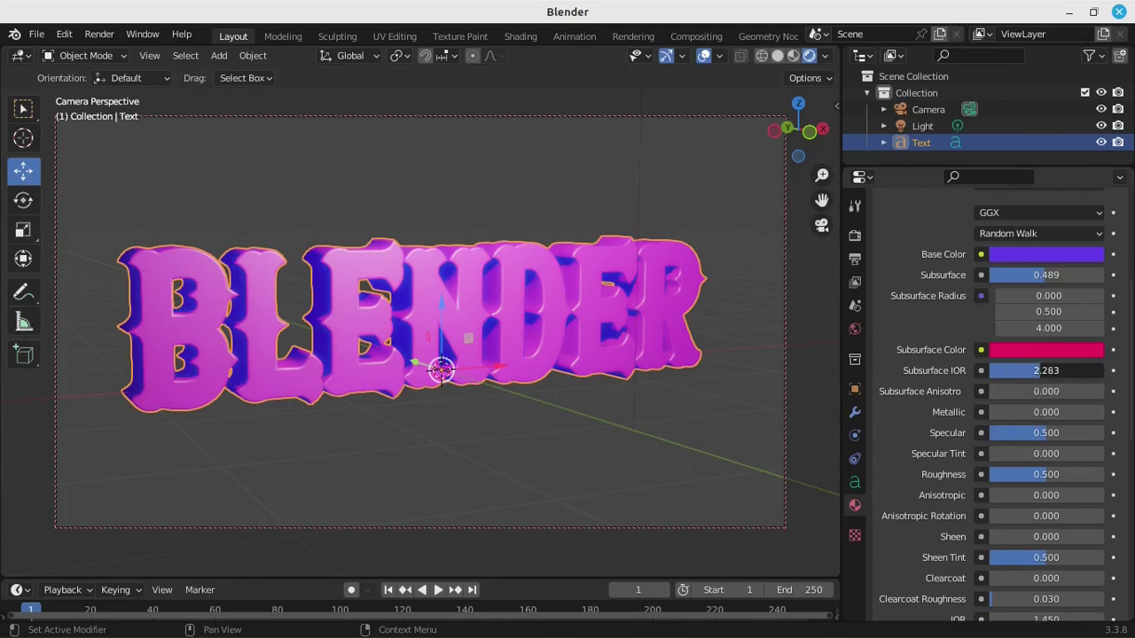
mouse_move(1009, 372)
mouse_down()
mouse_move(1013, 415)
mouse_move(1003, 412)
mouse_move(1033, 411)
mouse_up()
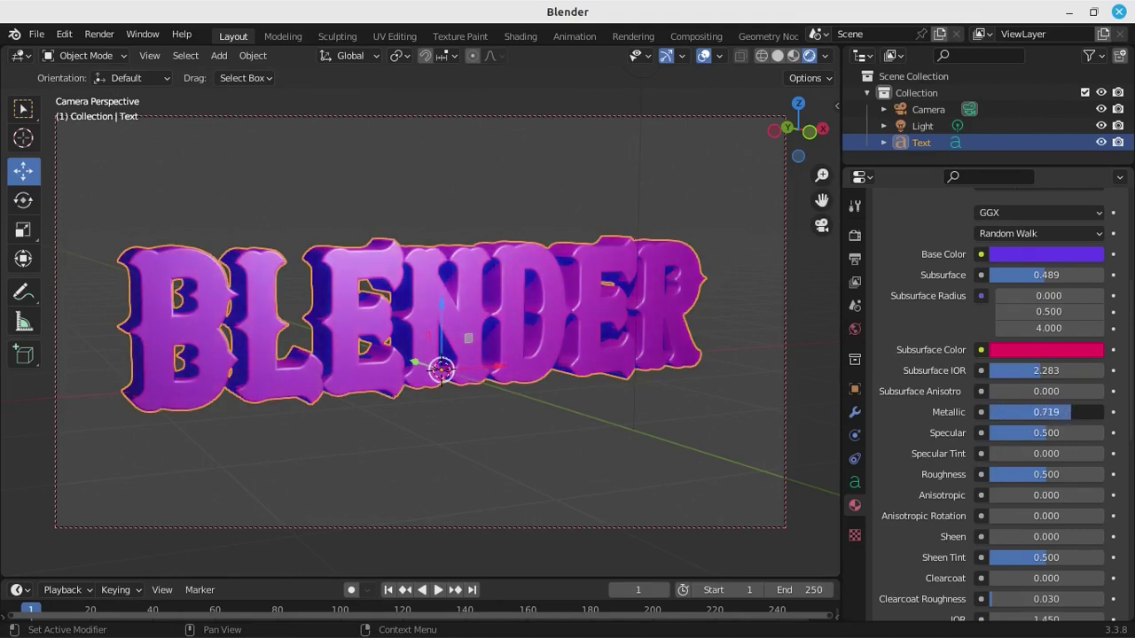
drag(1033, 412, 1074, 411)
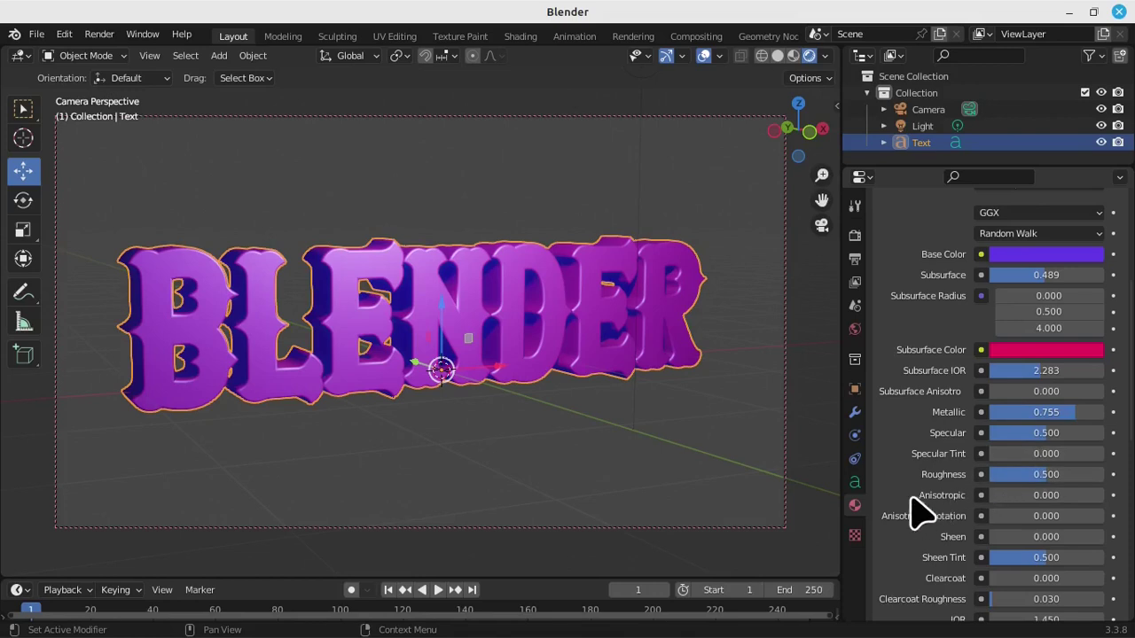
mouse_move(1036, 474)
mouse_down()
mouse_move(1098, 474)
mouse_move(1034, 474)
mouse_up()
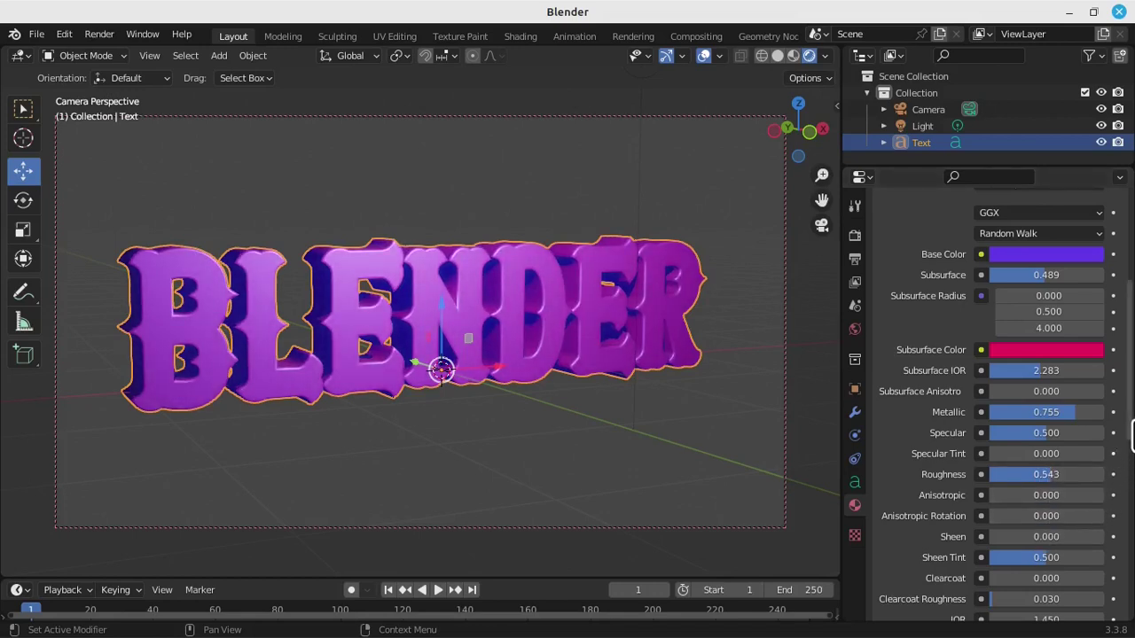
Darken the Emission colour almost to black and set Emission Strength to 0.
scroll(1126, 434, down, 3)
scroll(1126, 434, down, 2)
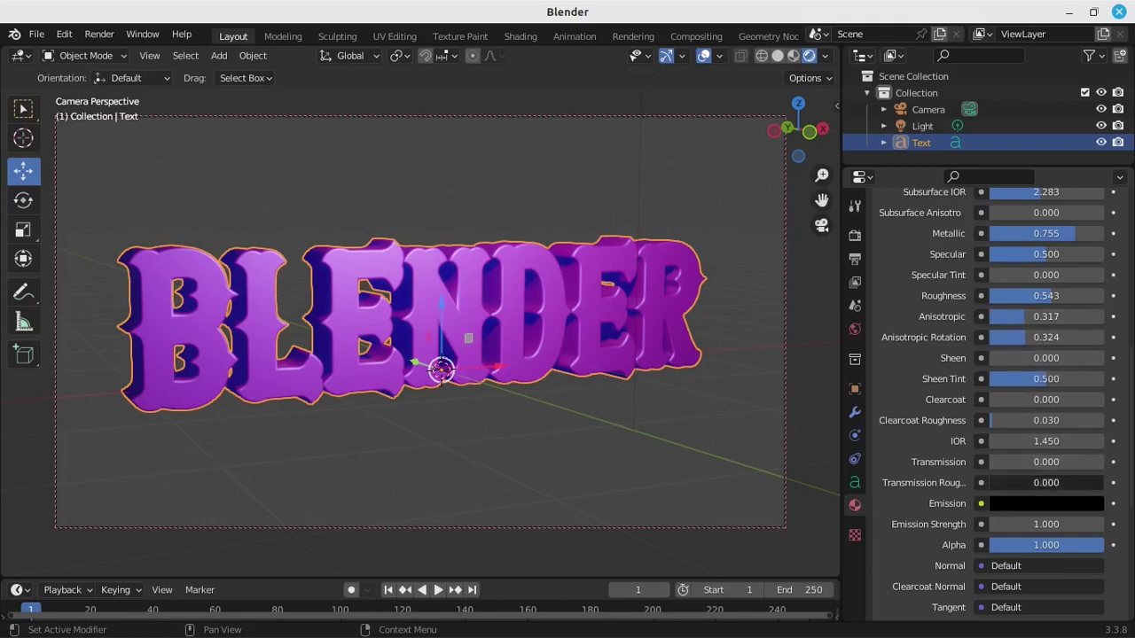
click(1021, 502)
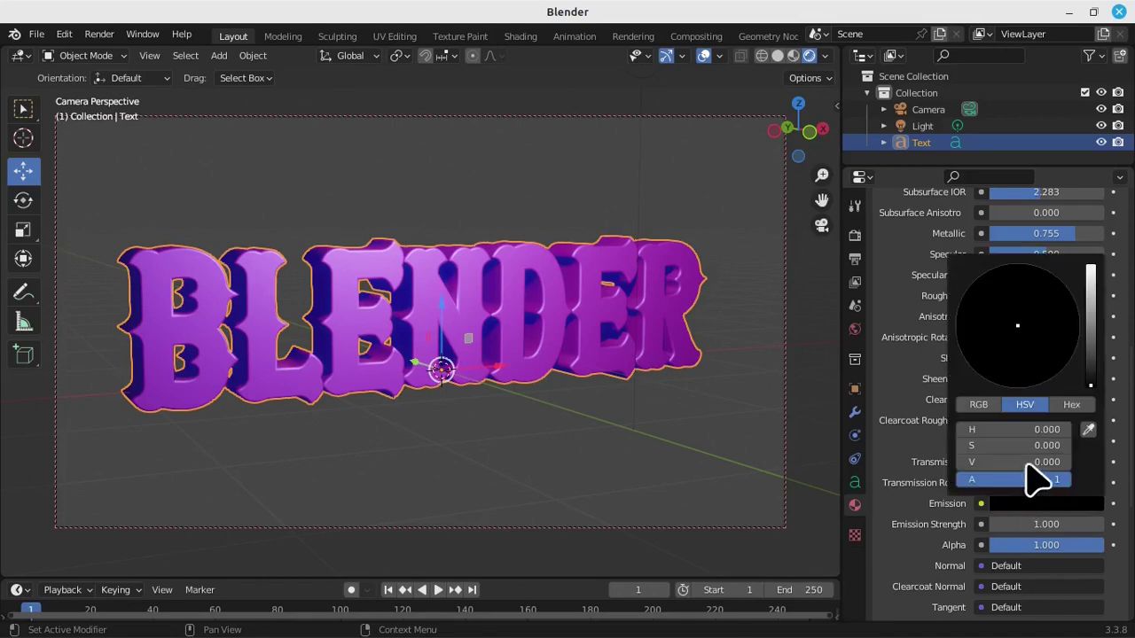
mouse_move(1088, 344)
mouse_down()
mouse_move(1091, 296)
mouse_move(1091, 313)
mouse_up()
mouse_move(1020, 353)
mouse_down()
mouse_move(1001, 363)
mouse_move(1001, 336)
mouse_up()
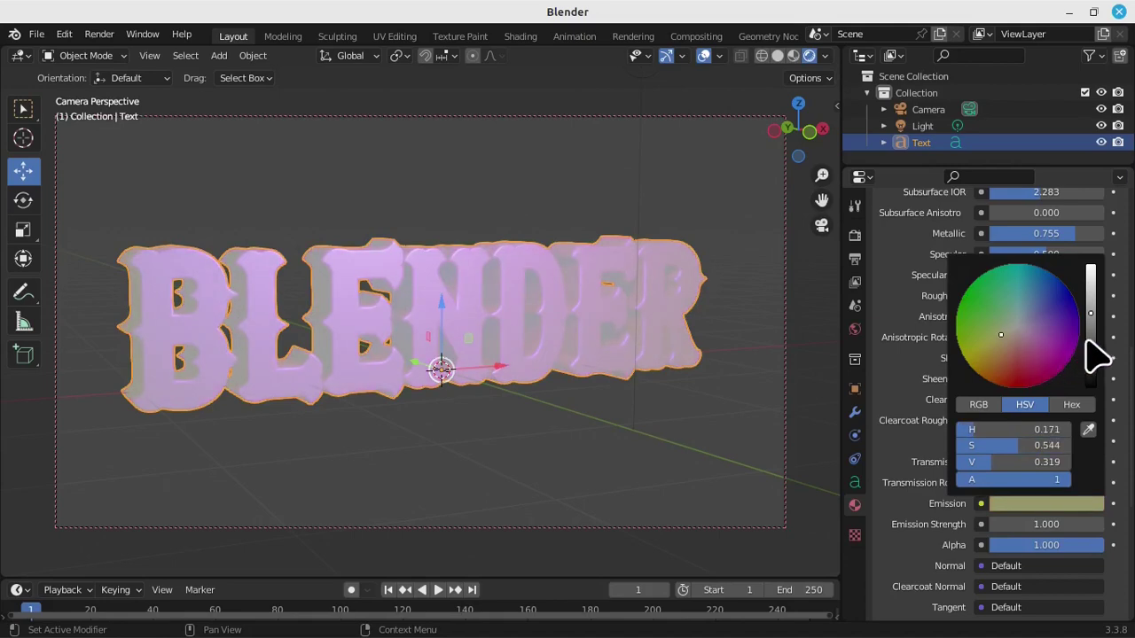
drag(1093, 352, 1091, 368)
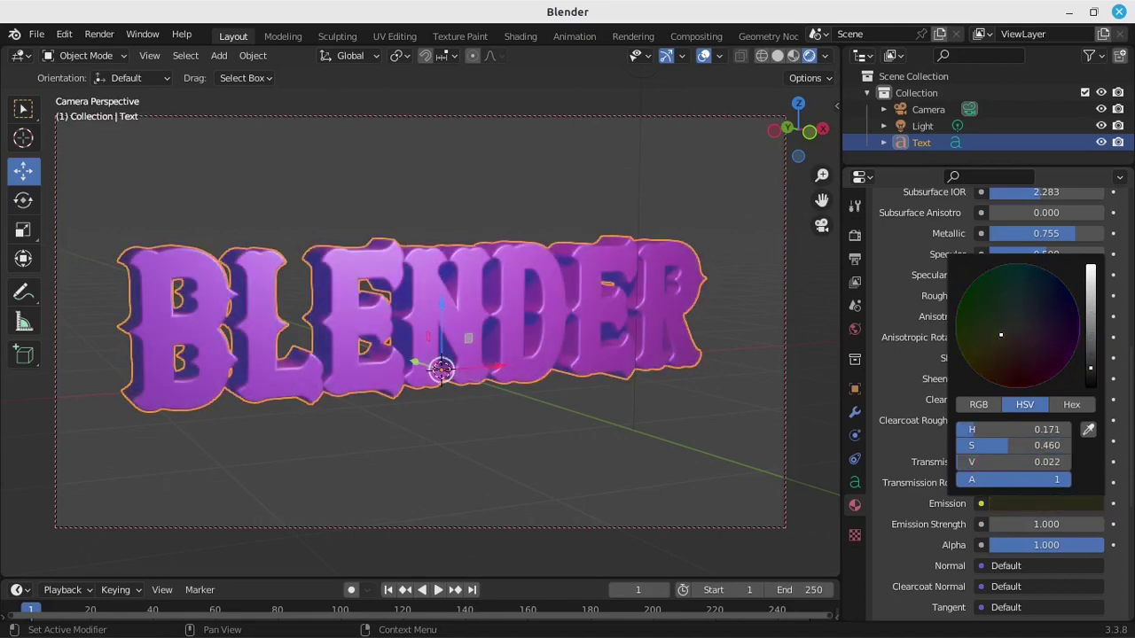
click(1019, 524)
text(3.5)
key(Return)
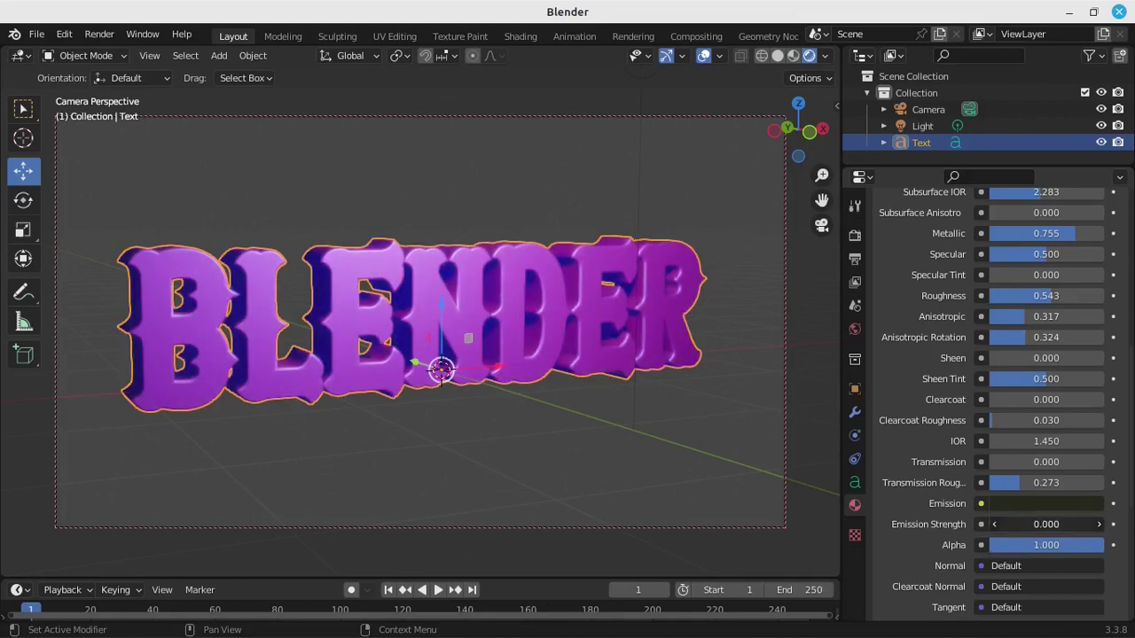
click(1011, 524)
text(0)
key(Return)
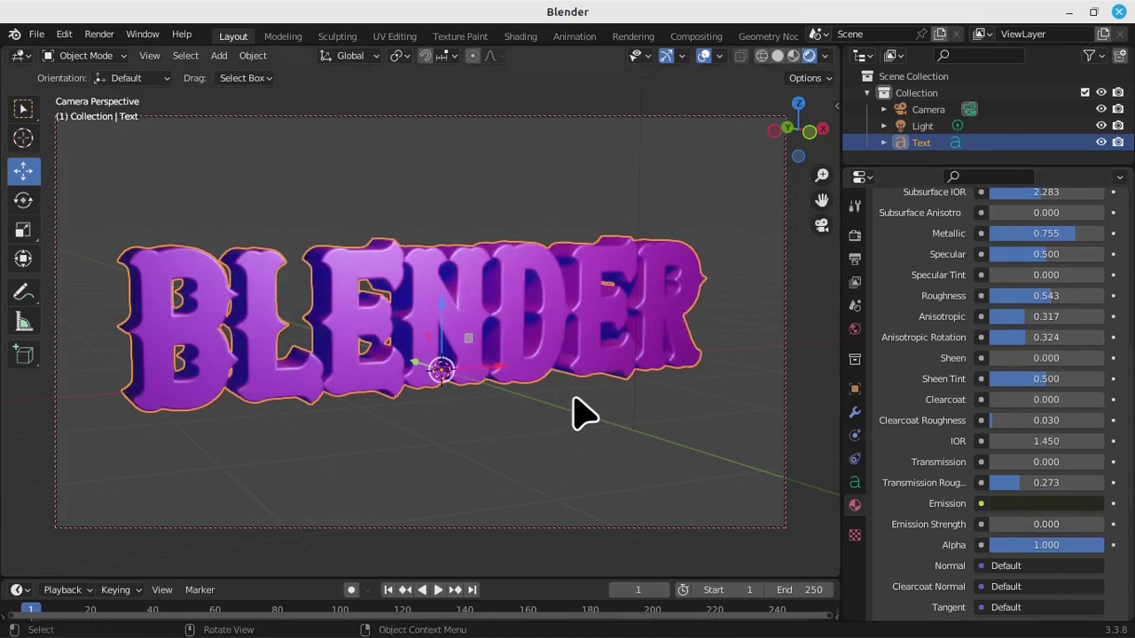
Widen the 3D viewport slightly and orbit the camera to frame the BLENDER text front-on.
scroll(580, 394, up, 2)
scroll(578, 385, up, 2)
scroll(302, 412, down, 2)
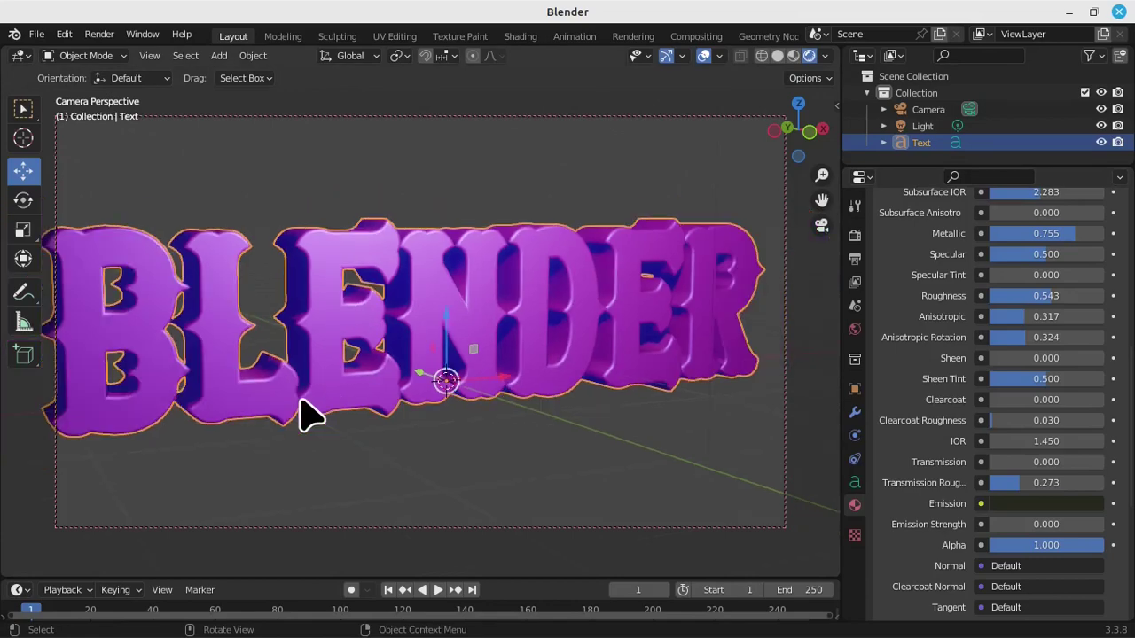
scroll(302, 412, down, 1)
mouse_move(1131, 397)
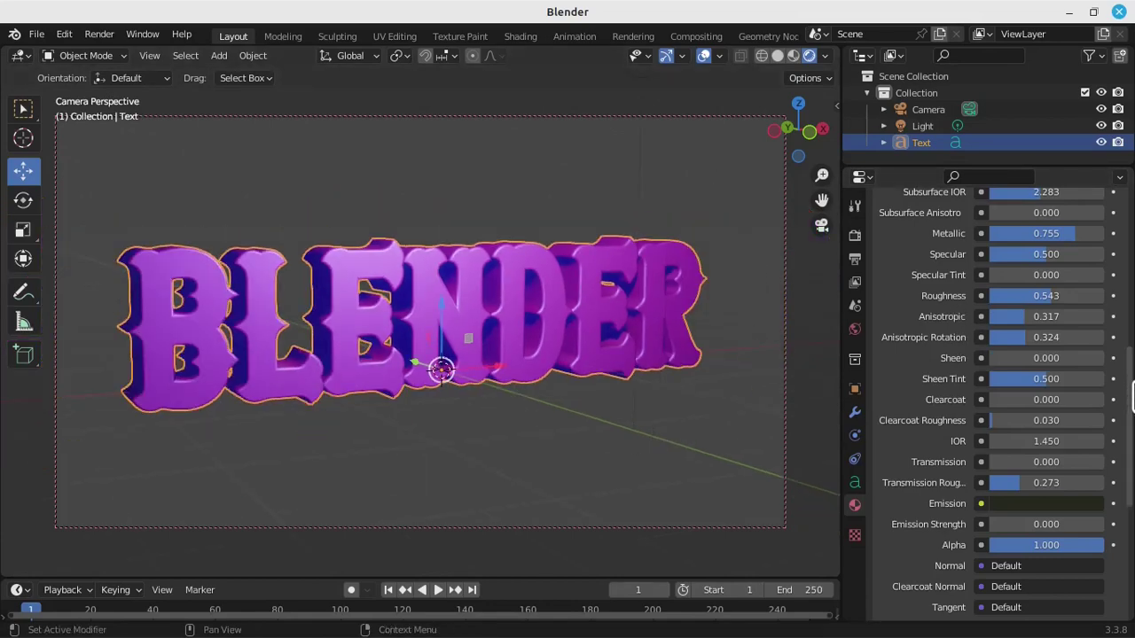
drag(1133, 399, 1131, 240)
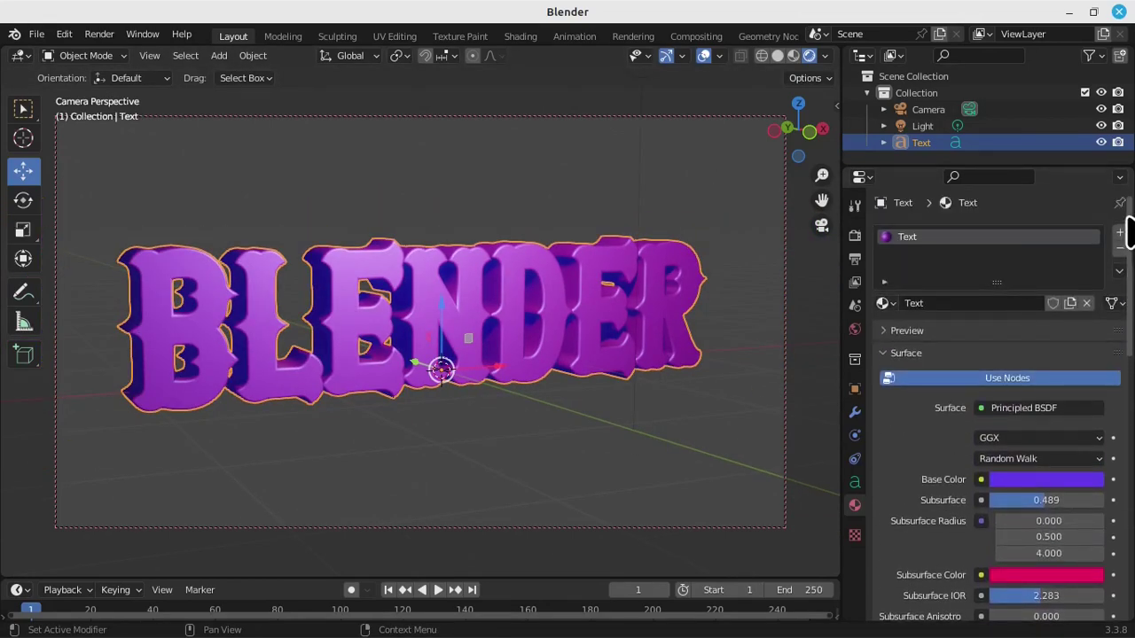
drag(842, 355, 854, 358)
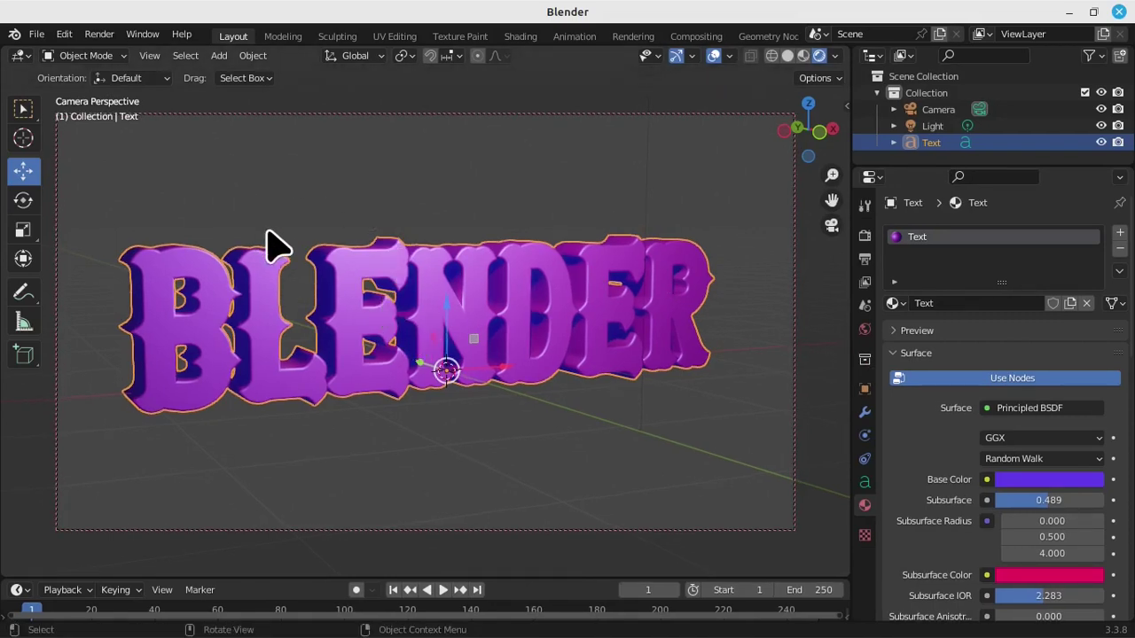
middle_drag(431, 313, 413, 302)
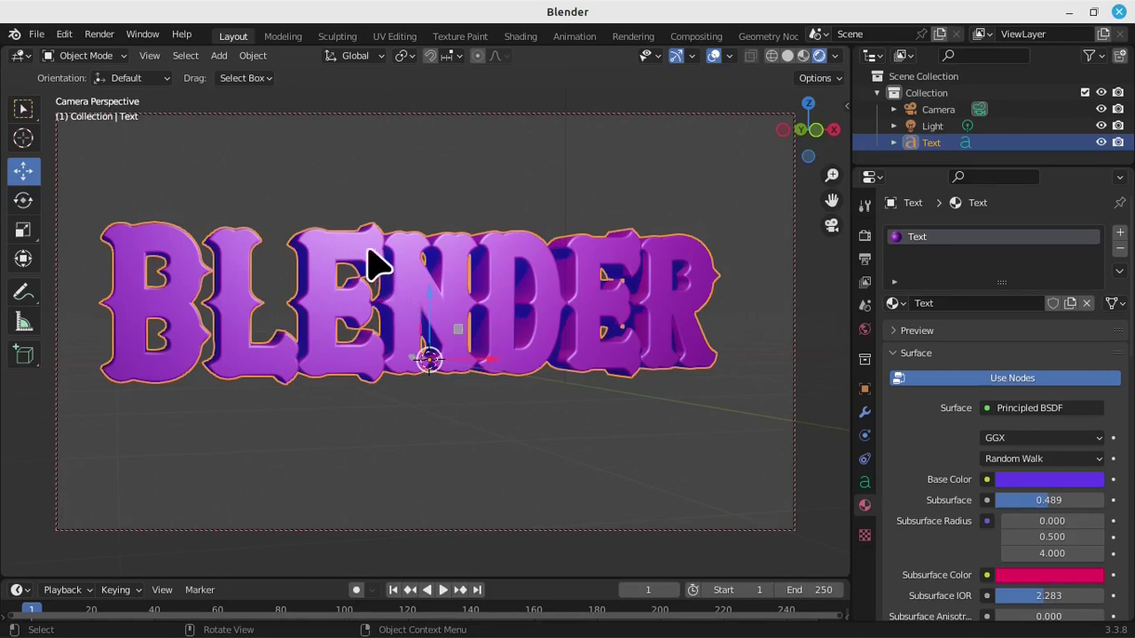
Render the camera view with F12 and zoom out to see the whole render.
click(100, 37)
key(F12)
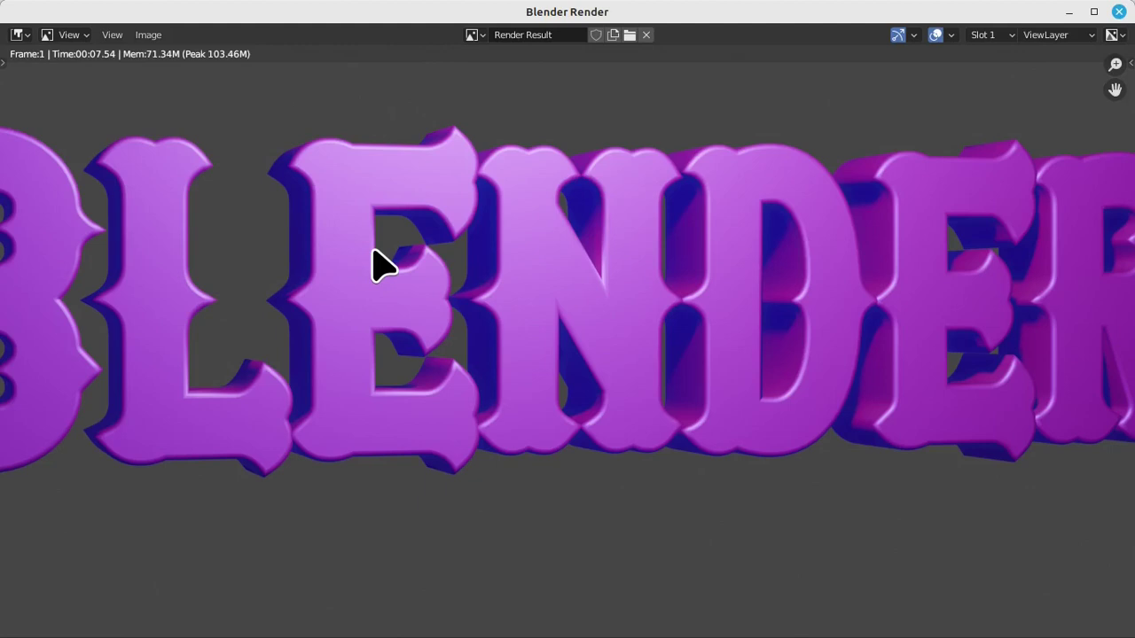
scroll(373, 262, down, 3)
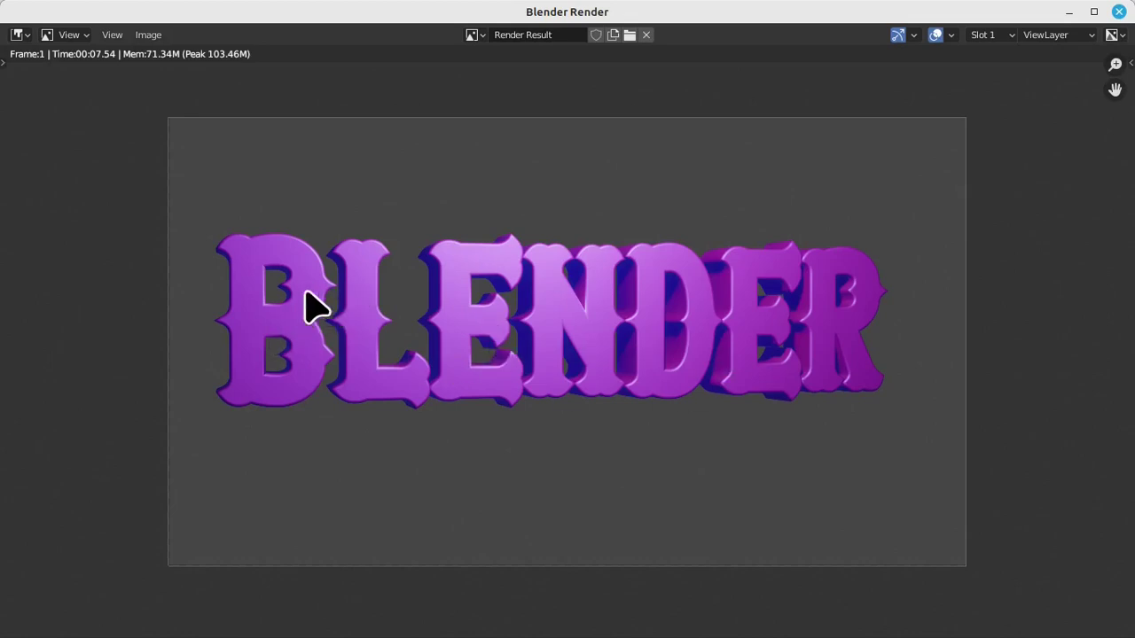
Save the render as 3D Text.png in the Desktop folder and close the render window.
click(147, 36)
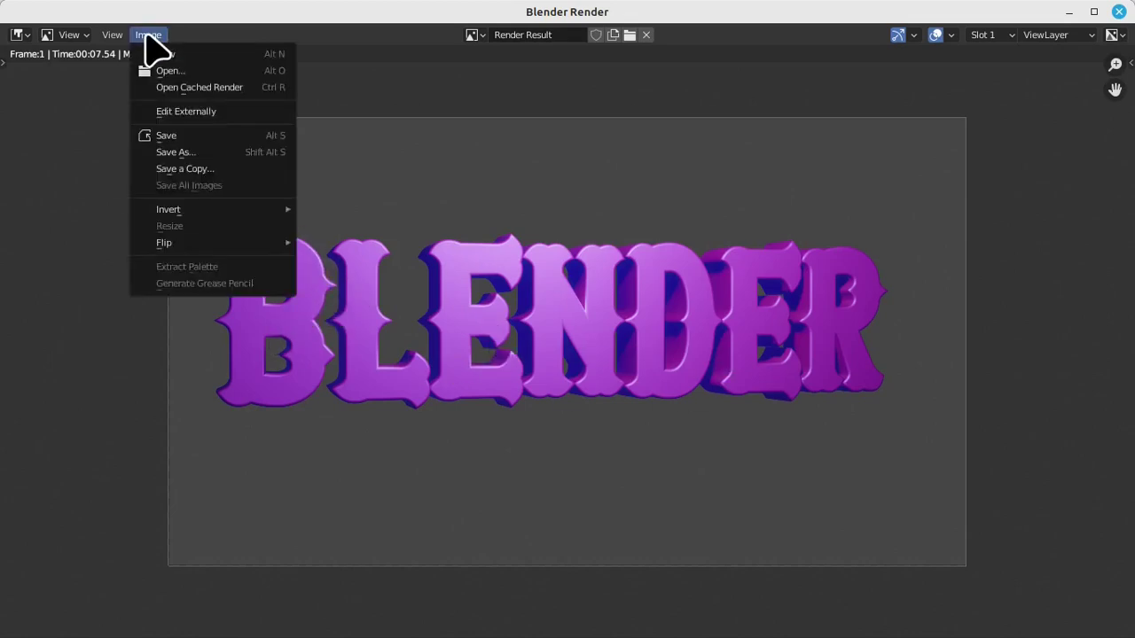
click(222, 138)
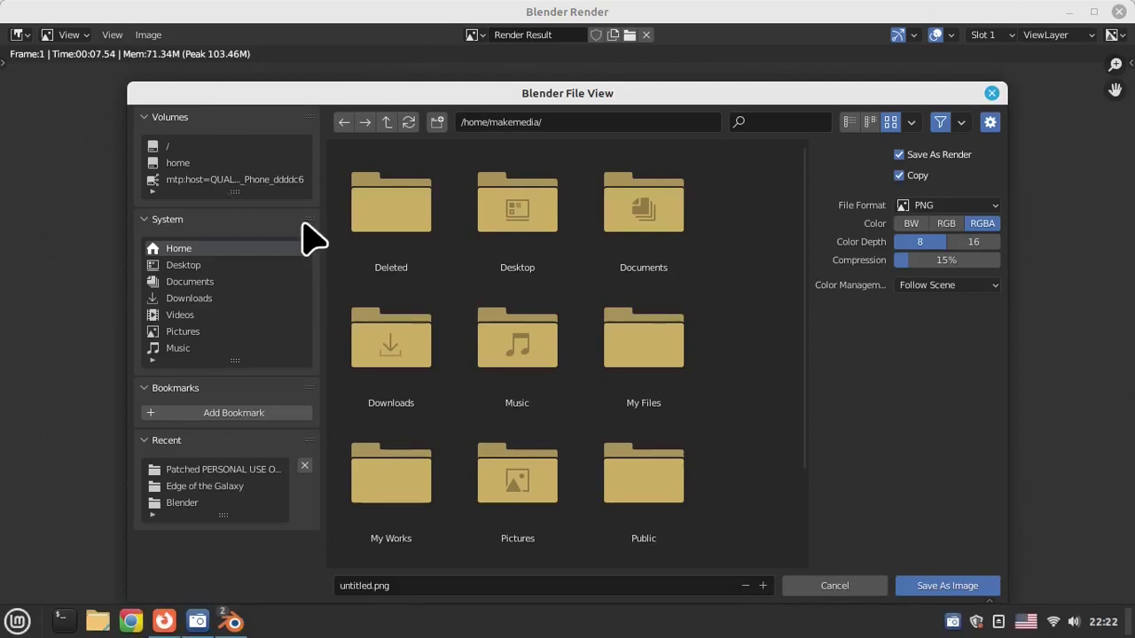
mouse_move(570, 96)
mouse_down()
mouse_move(595, 71)
mouse_move(513, 73)
mouse_up()
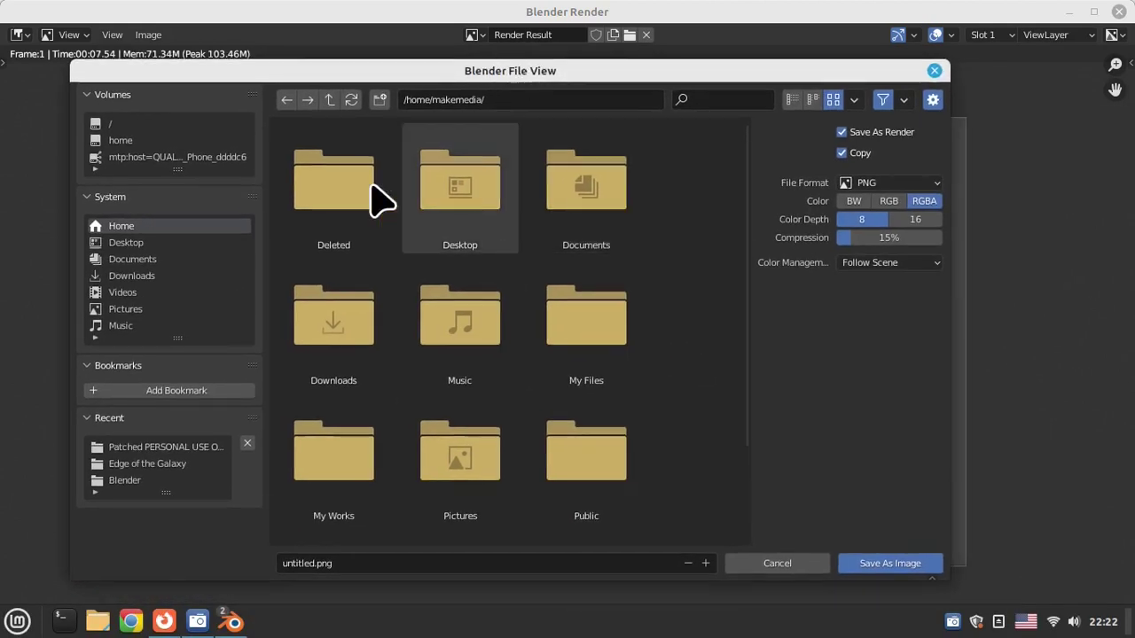
double_click(473, 187)
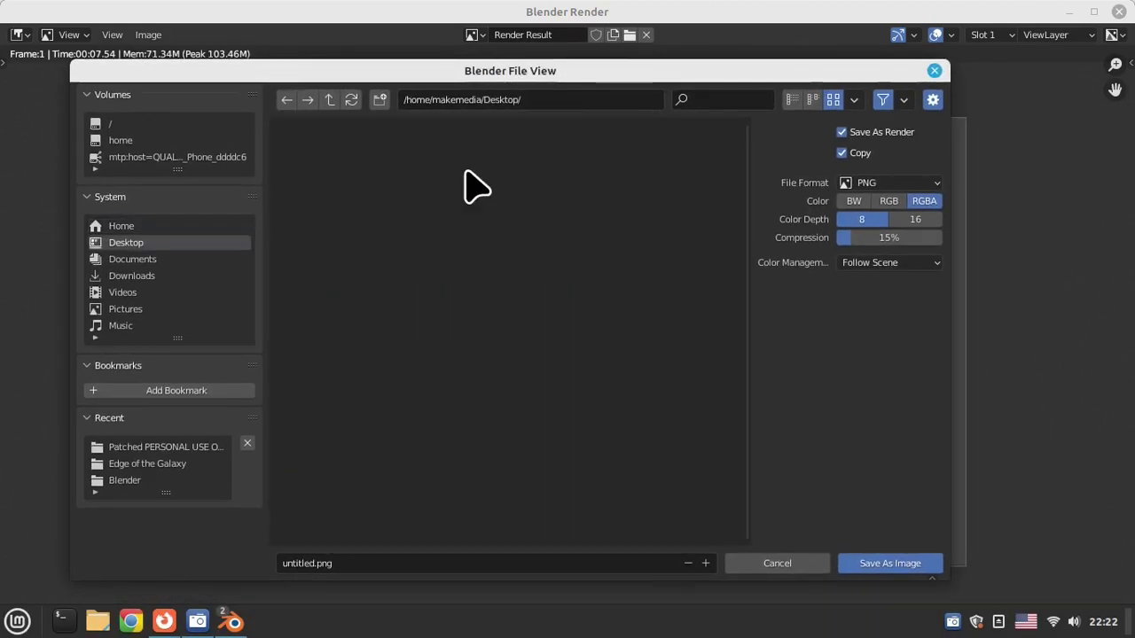
click(289, 564)
click(292, 563)
text(3D Text)
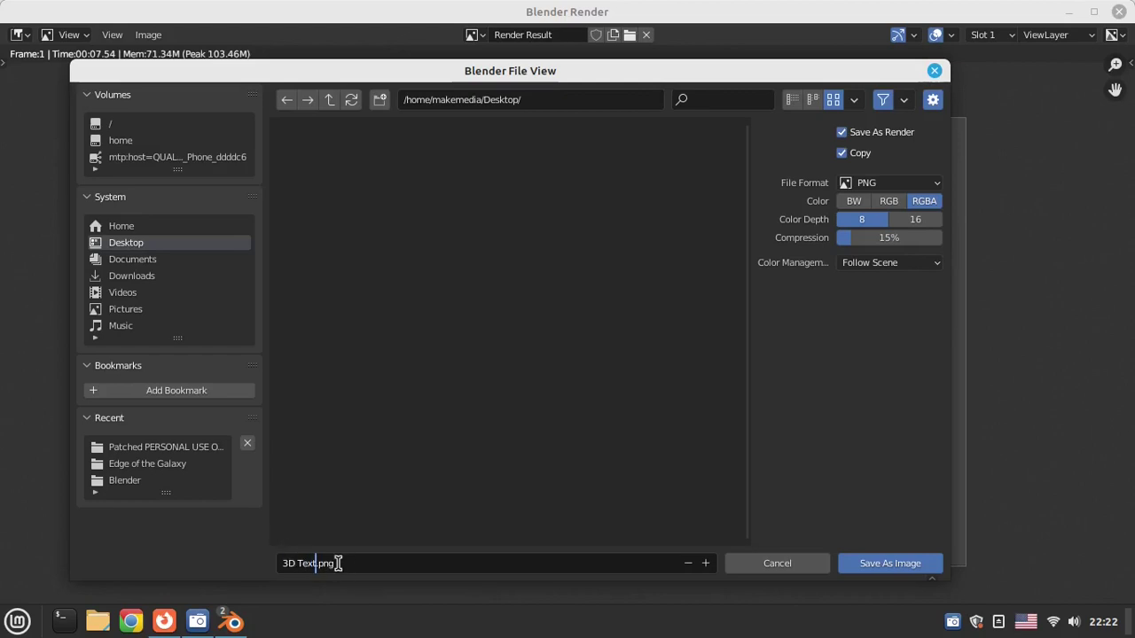
click(371, 563)
click(889, 562)
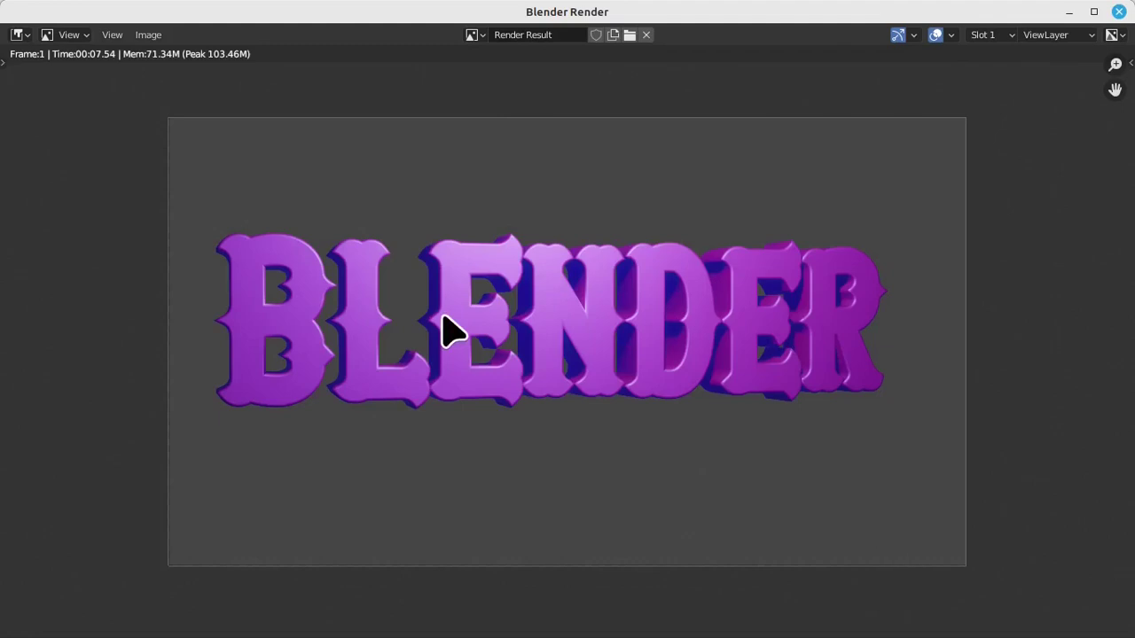
click(1119, 12)
Minimize Blender and Firefox and open 3D Text.png from the desktop.
click(1069, 11)
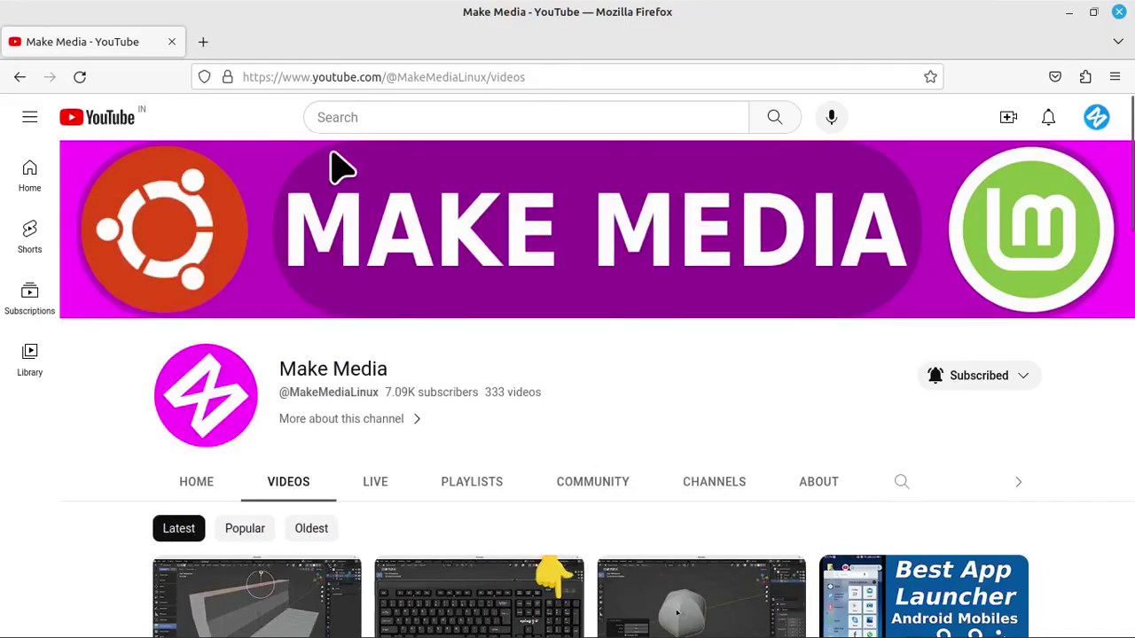
click(1070, 11)
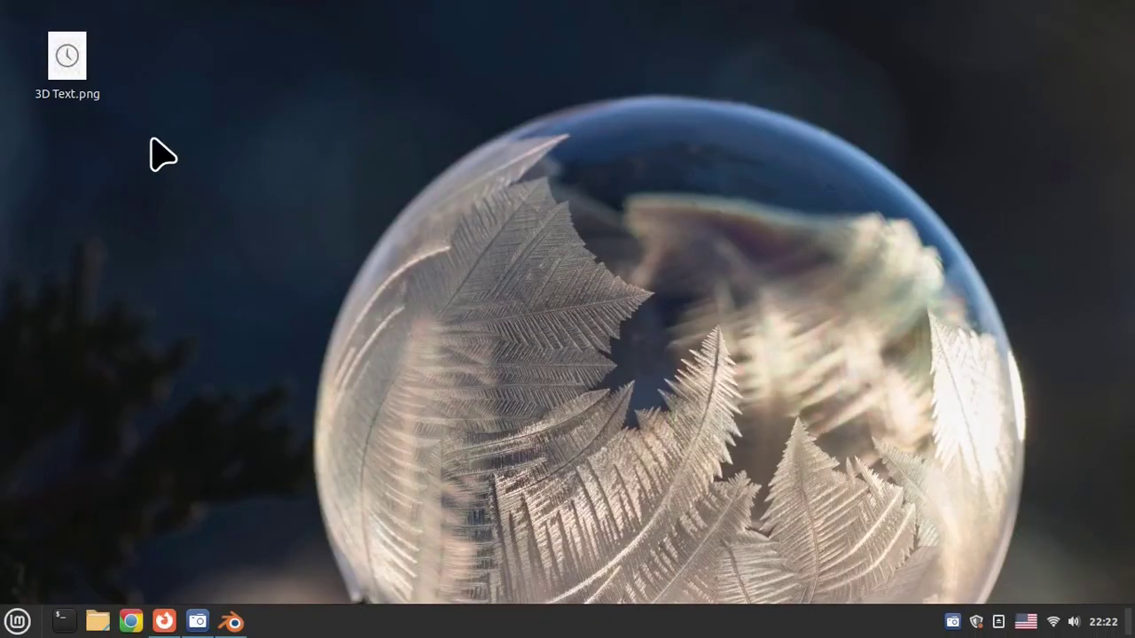
drag(156, 142, 3, 5)
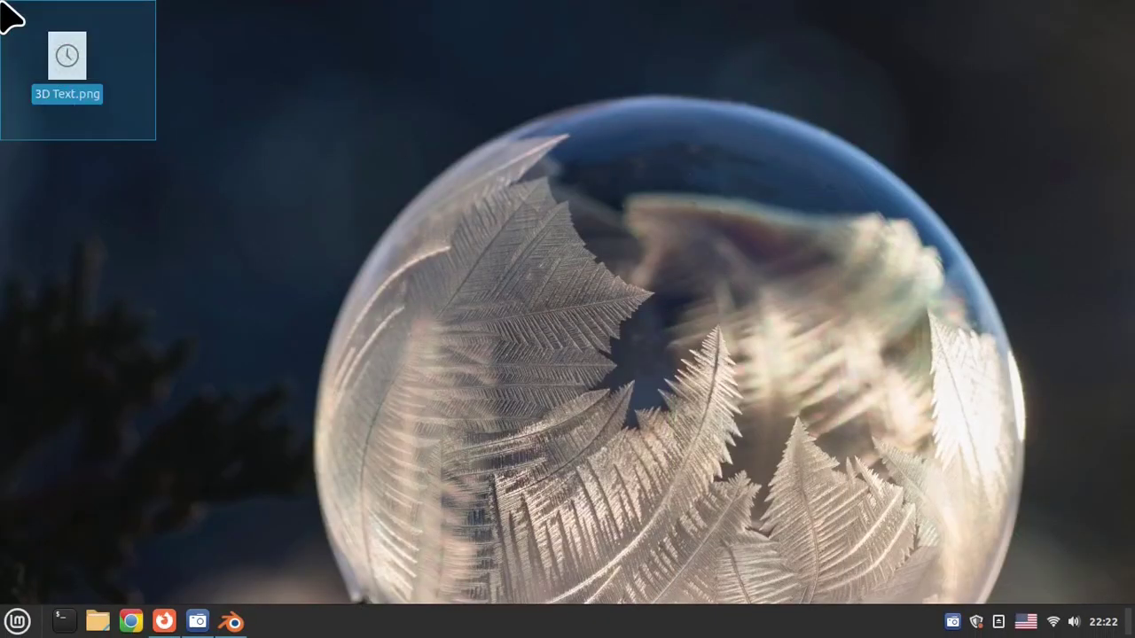
double_click(71, 63)
View the image fullscreen, close the viewer, and switch back to Blender and Firefox.
key(F11)
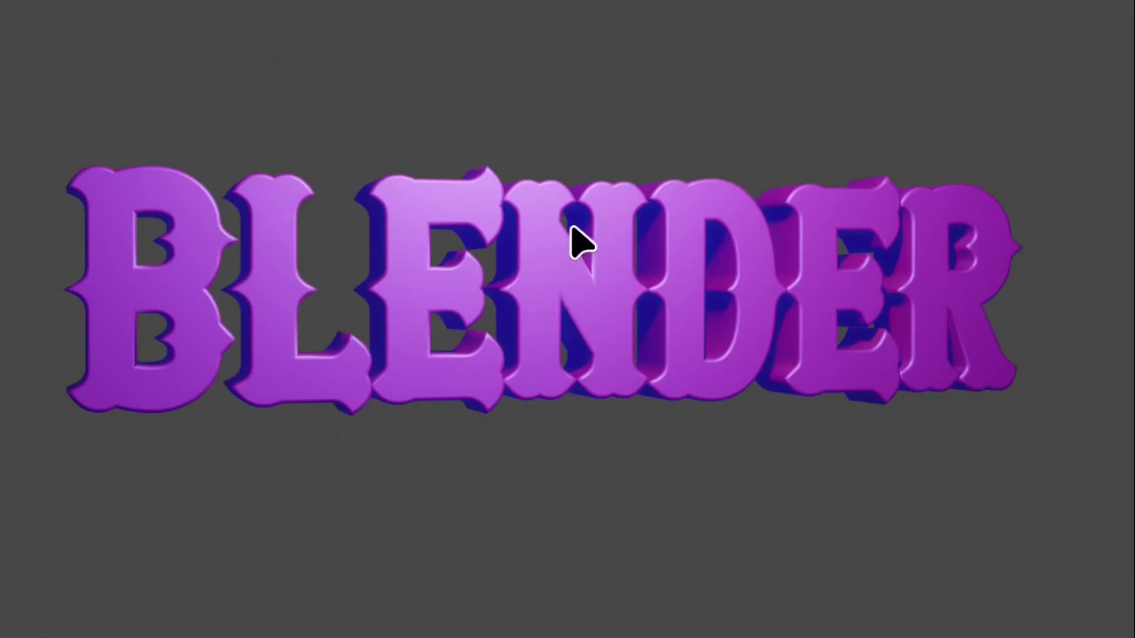
key(F11)
click(1119, 13)
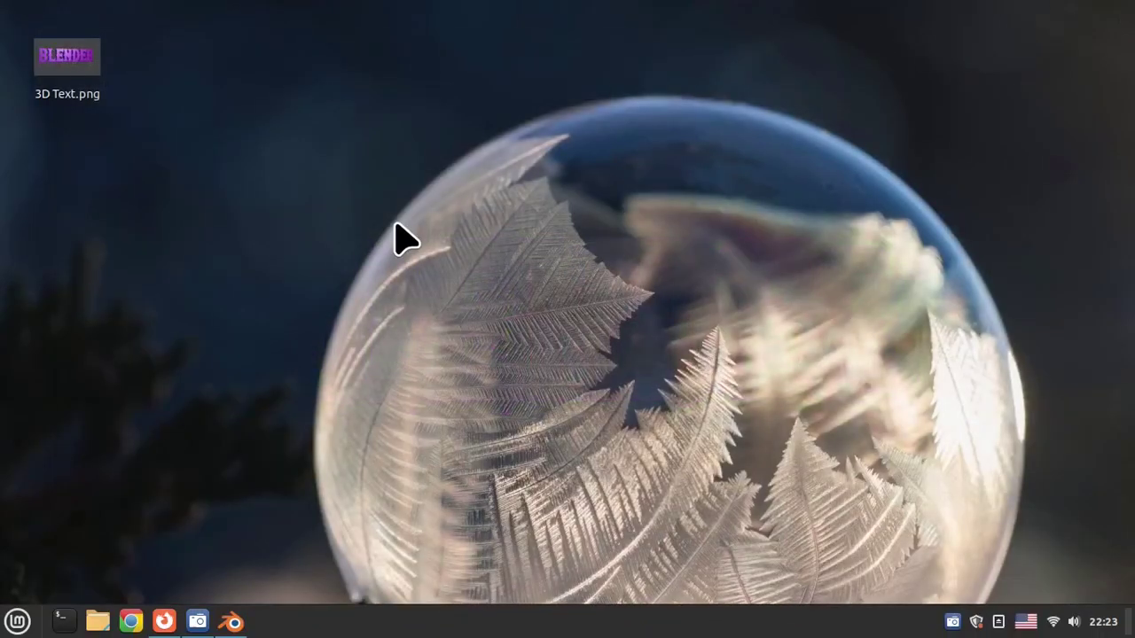
key(alt+Tab)
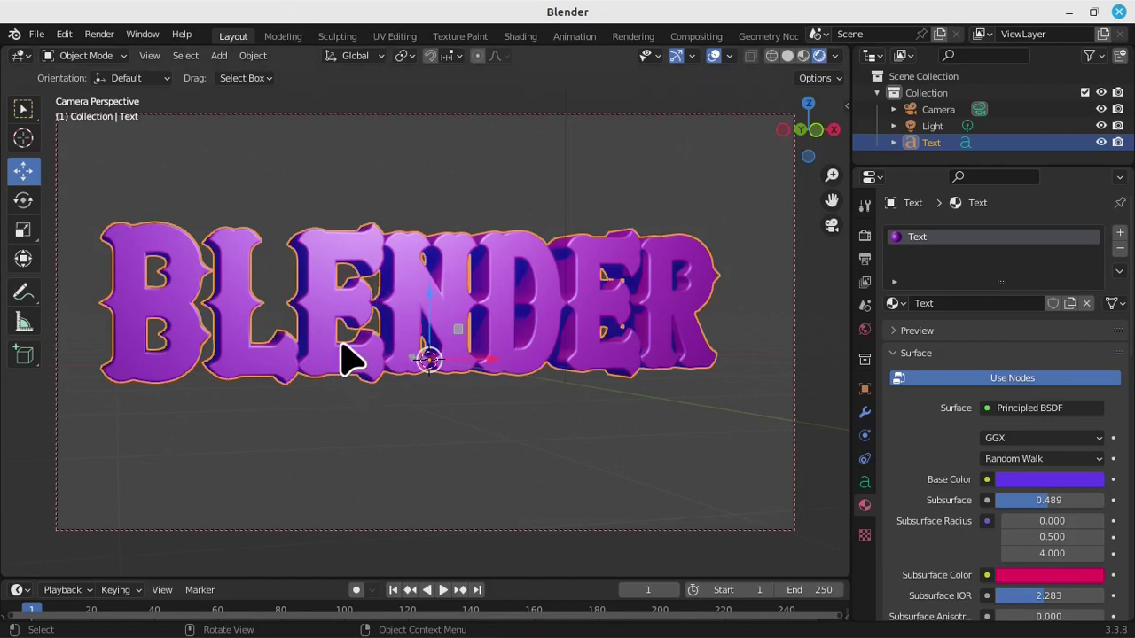
key(alt+Tab)
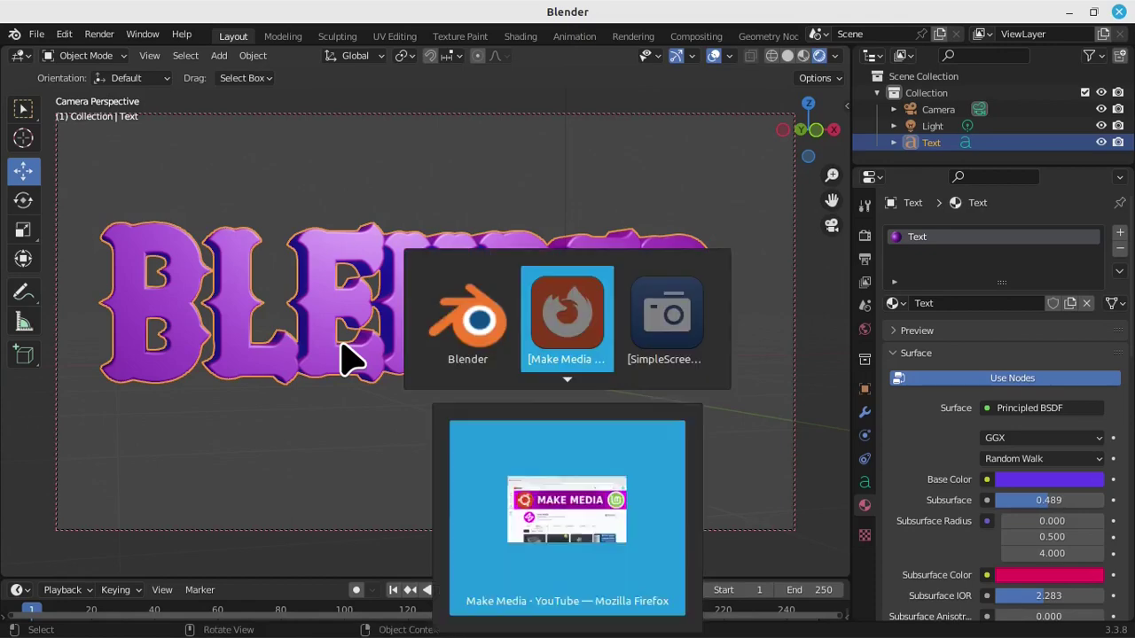